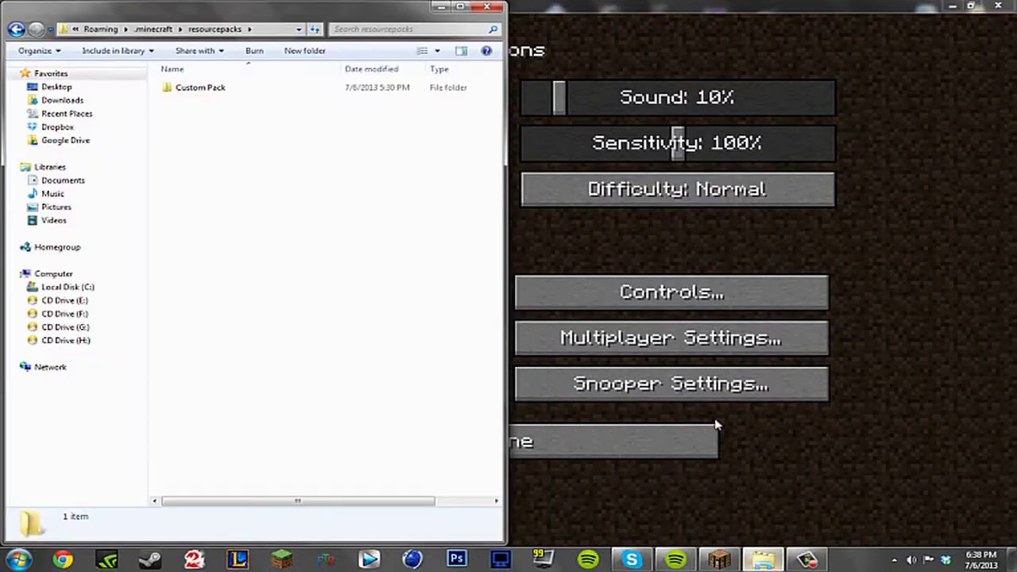
# Return Minecraft to its title screen, switch to File Explorer, and show the resourcepacks folder inside .minecraft in a maximized window
pyautogui.click(617, 445)
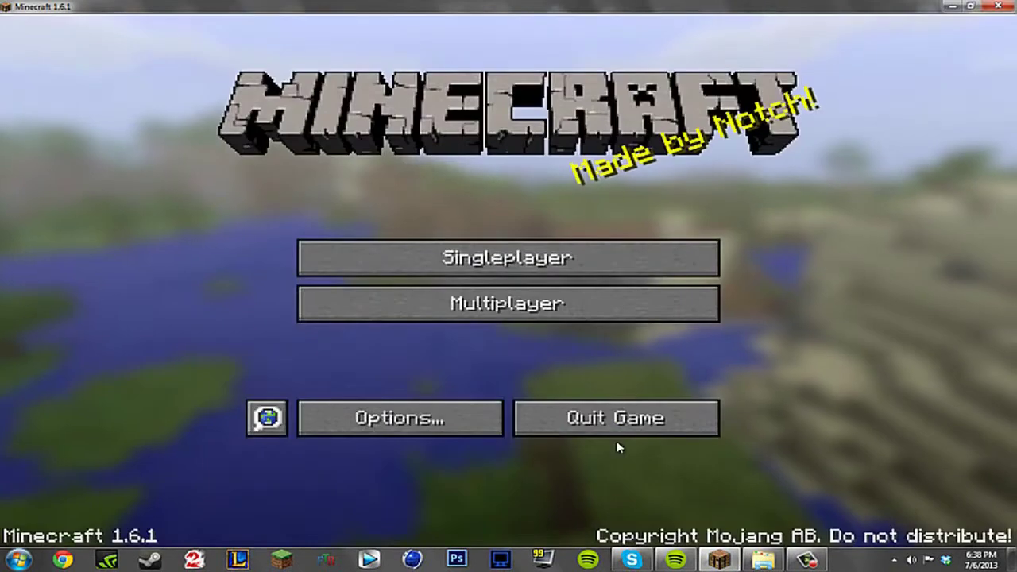
pyautogui.click(763, 560)
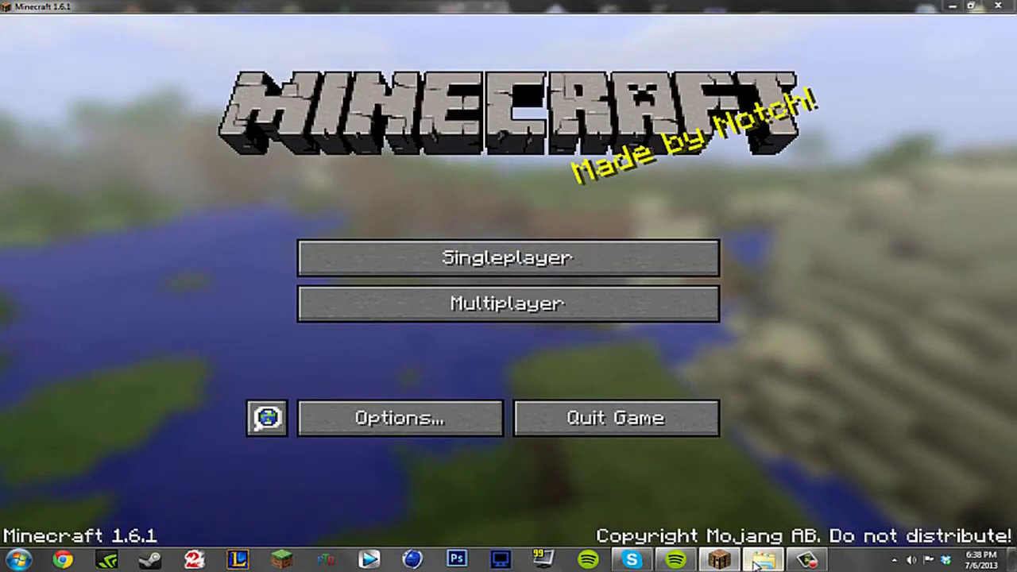
pyautogui.press('BackSpace')
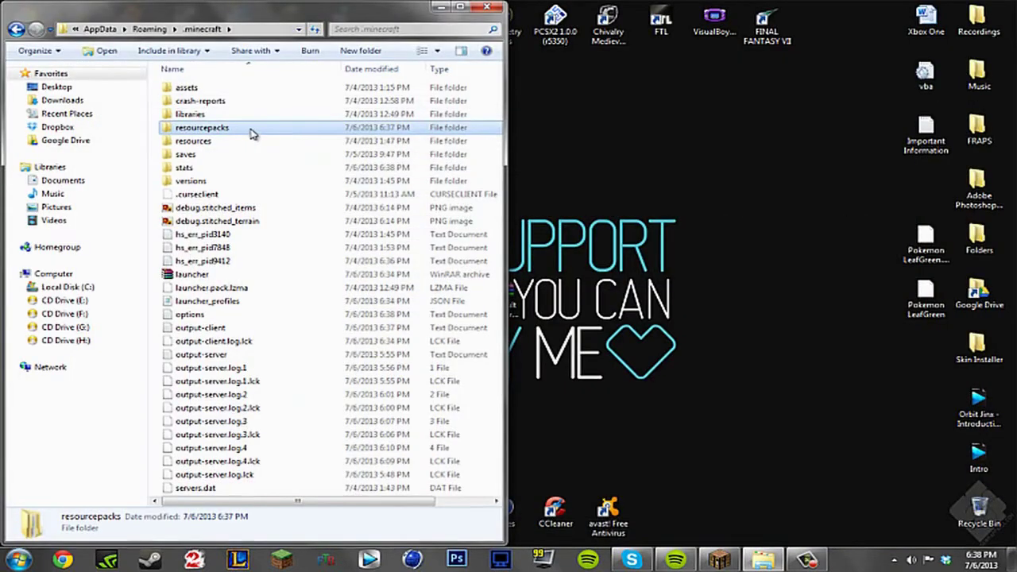
pyautogui.doubleClick(251, 133)
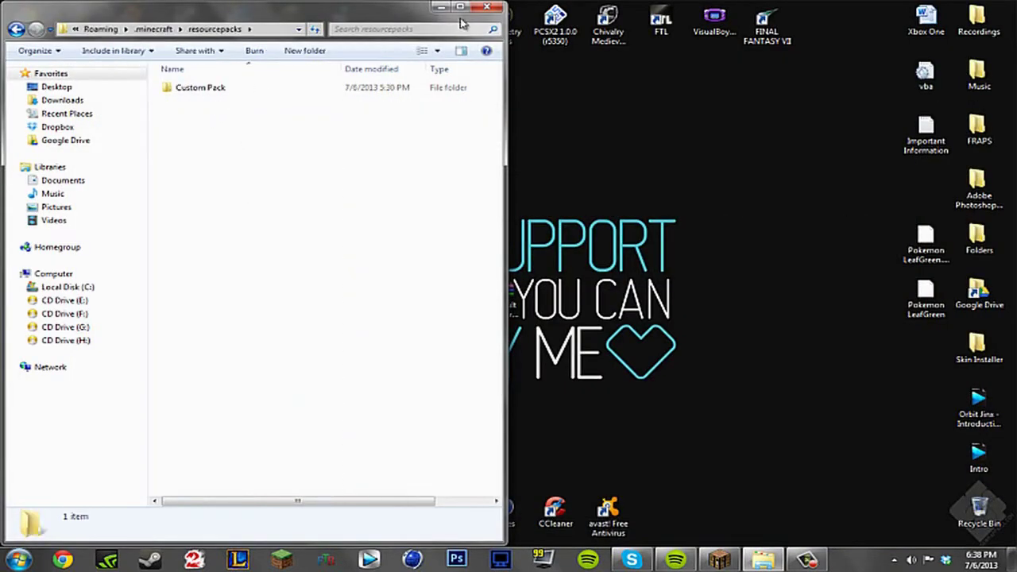
pyautogui.click(459, 8)
# Browse into the Custom Pack folder down to assets, minecraft, textures, gui
pyautogui.doubleClick(340, 82)
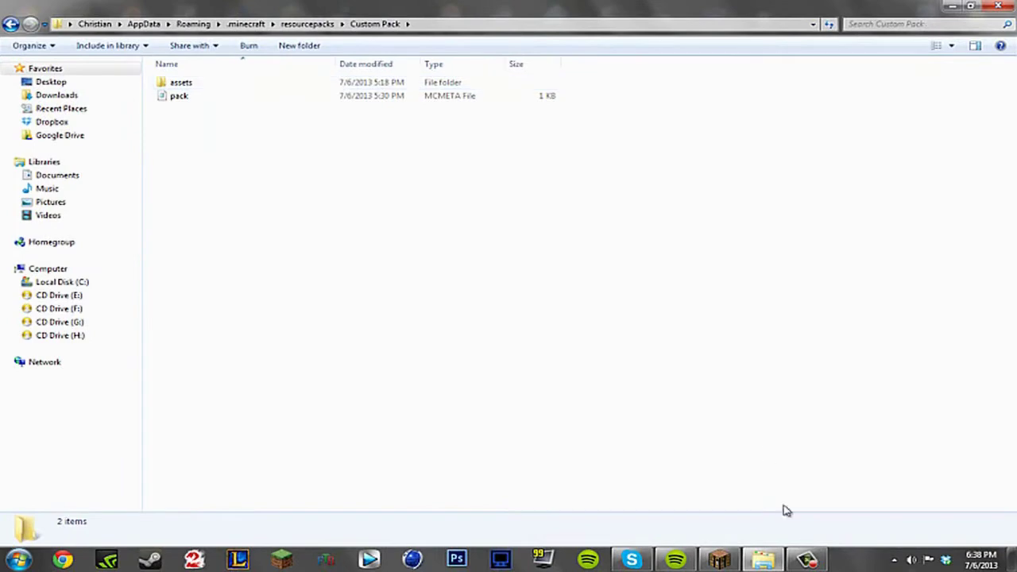
pyautogui.doubleClick(267, 84)
pyautogui.doubleClick(267, 86)
pyautogui.doubleClick(266, 88)
pyautogui.doubleClick(266, 87)
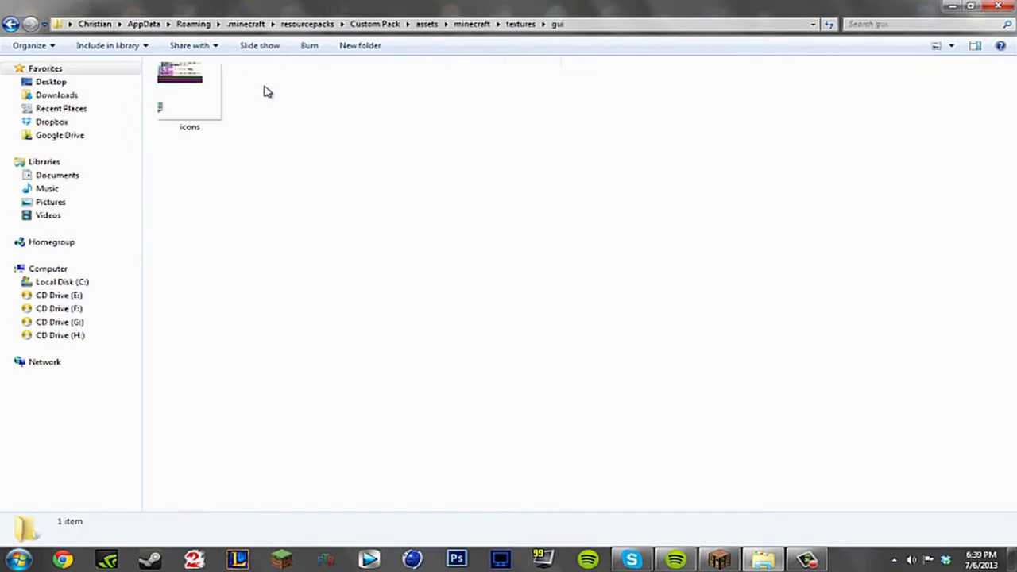
# View the icons image from the gui folder enlarged, and close the viewer
pyautogui.click(163, 100)
pyautogui.doubleClick(163, 99)
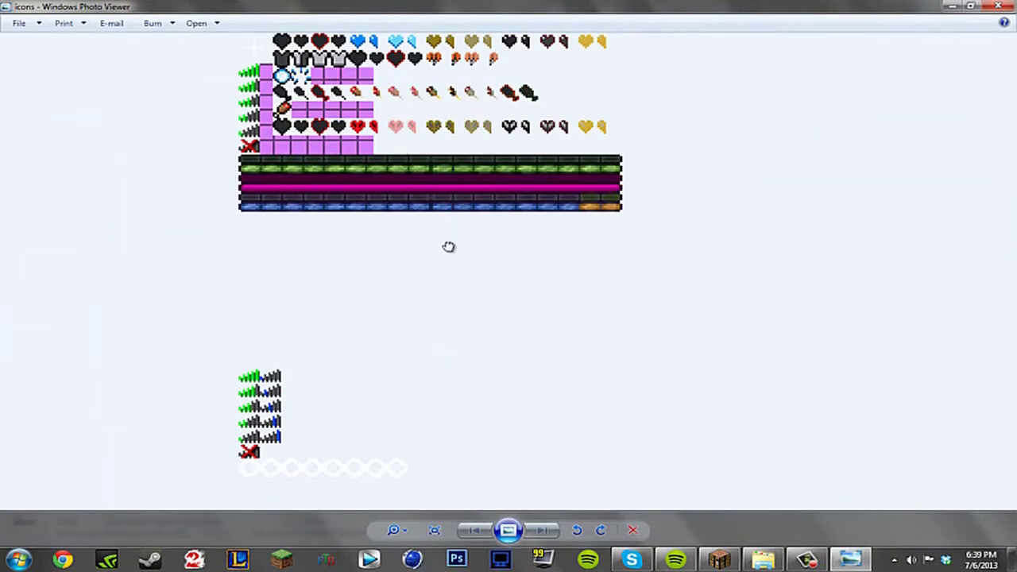
pyautogui.scroll(3, 401, 131)
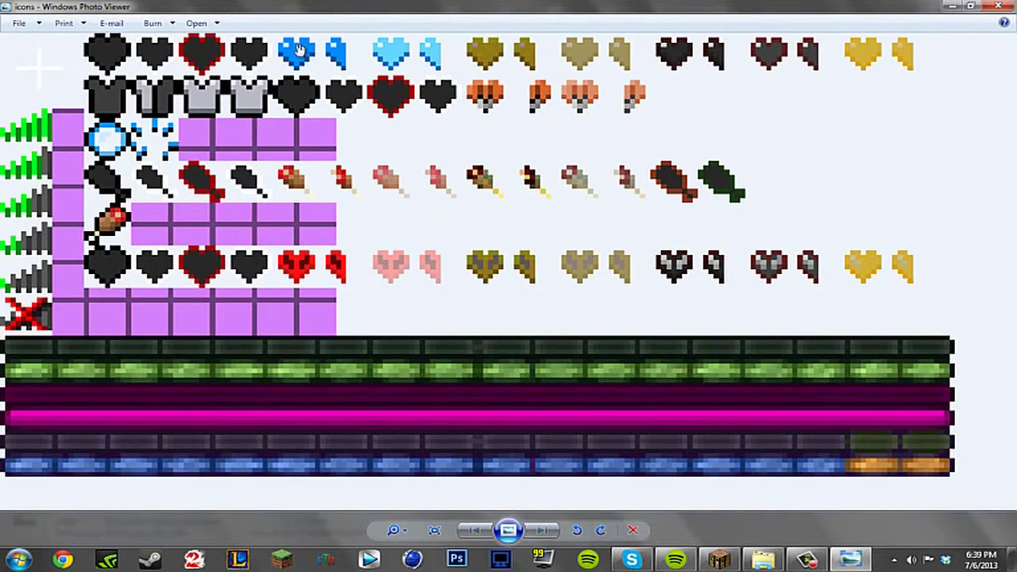
pyautogui.press('Escape')
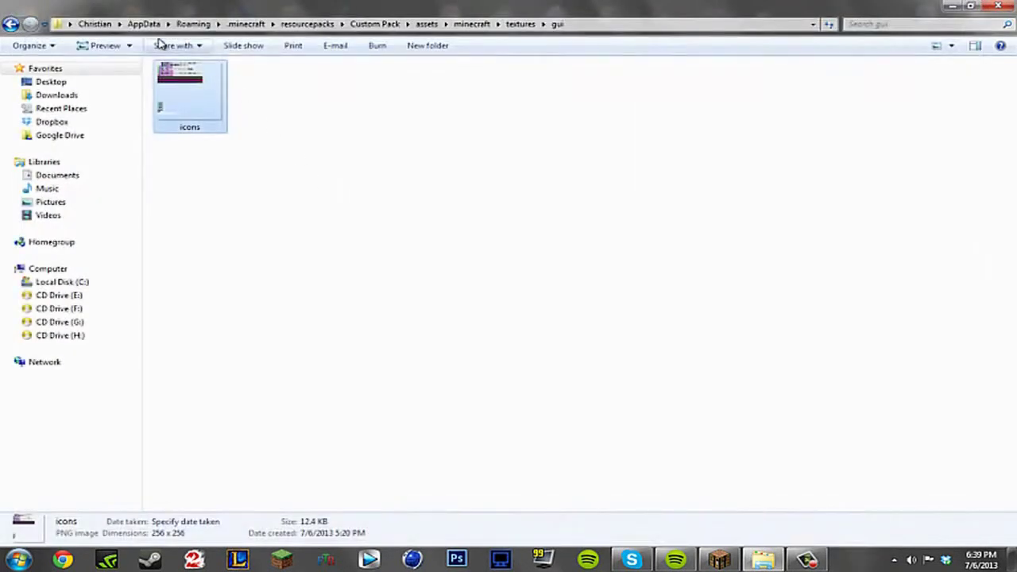
# Go back up from the gui folder through its parent folders to the resourcepacks folder
pyautogui.press('BackSpace')
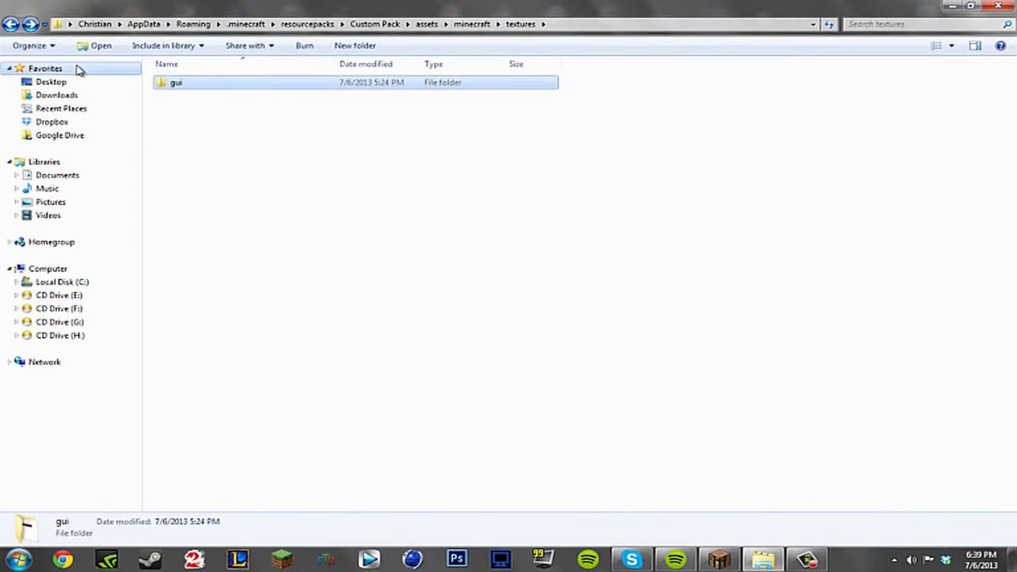
pyautogui.click(11, 24)
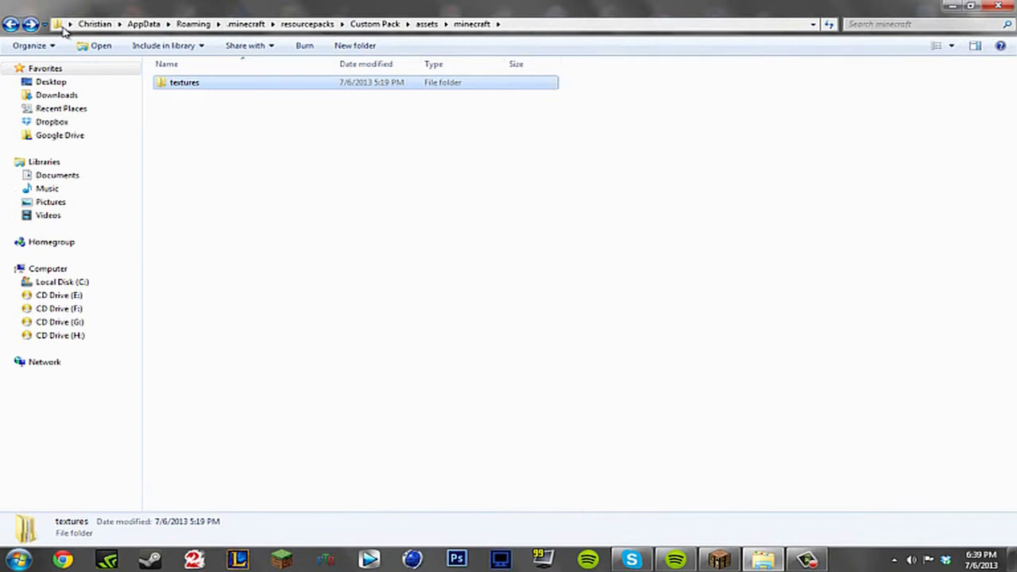
pyautogui.click(320, 25)
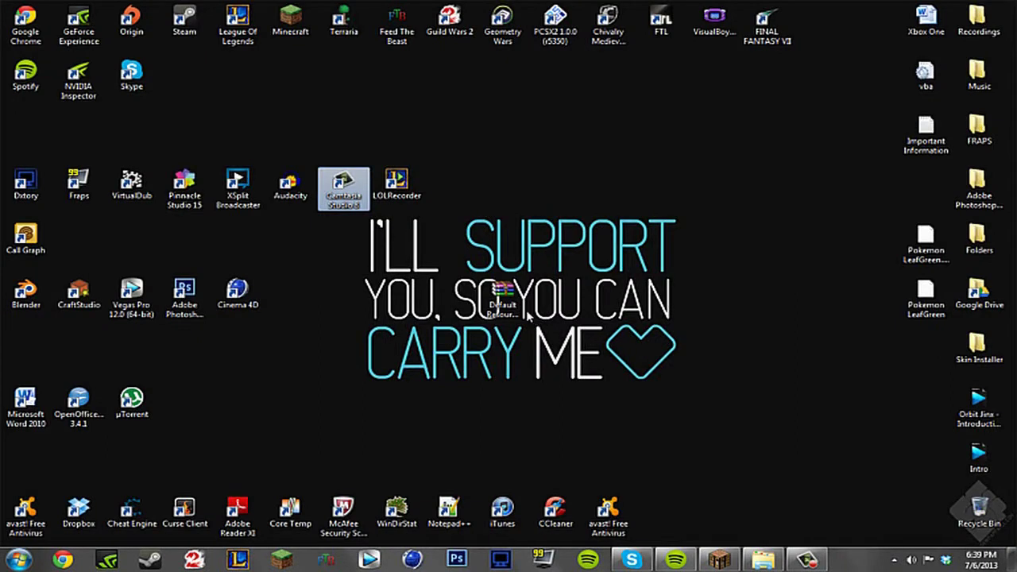
# Open the Default Resource Pack archive from the desktop in WinRAR and move its window up so it fits fully on screen
pyautogui.click(524, 314)
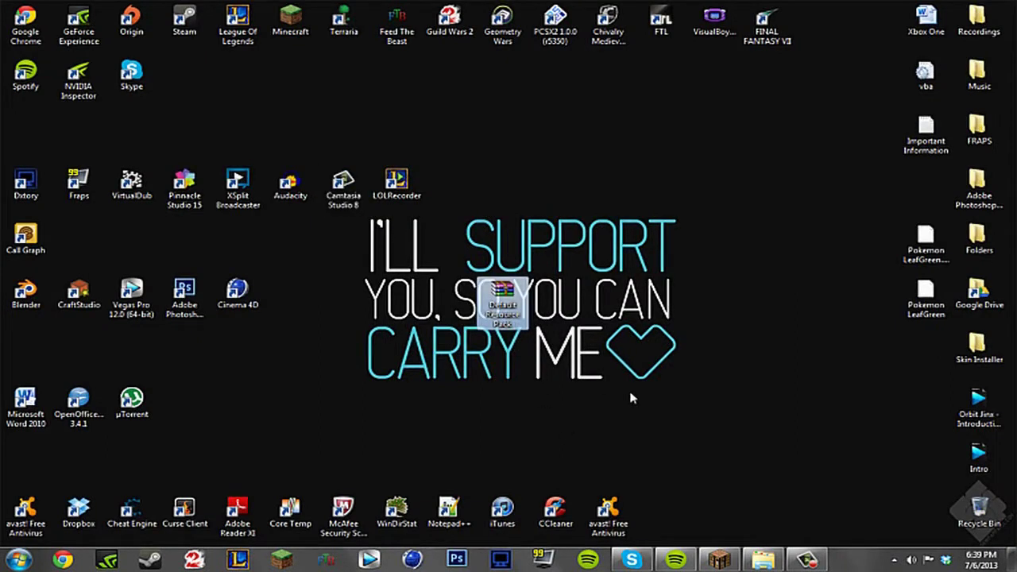
pyautogui.doubleClick(521, 298)
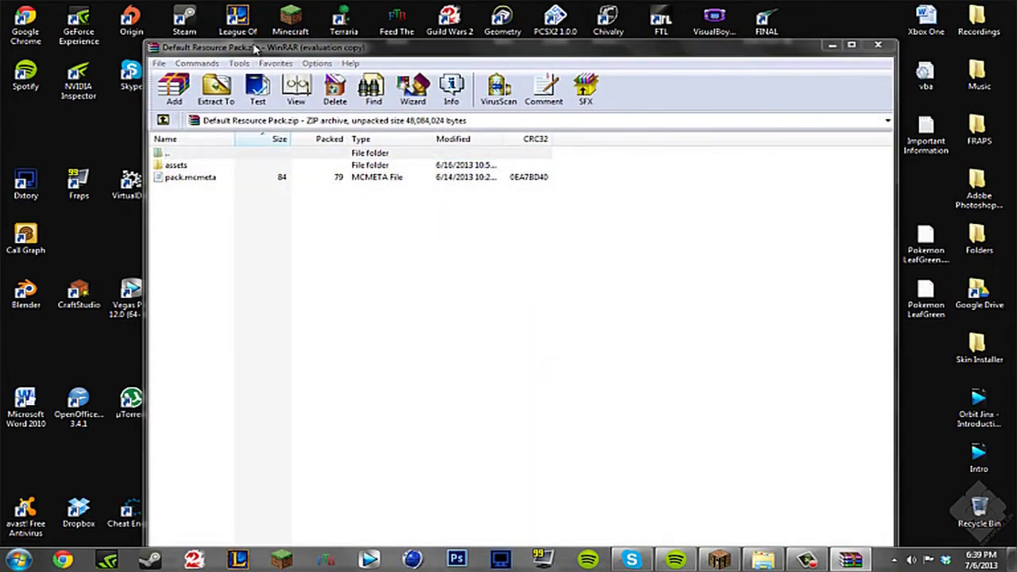
pyautogui.click(624, 254)
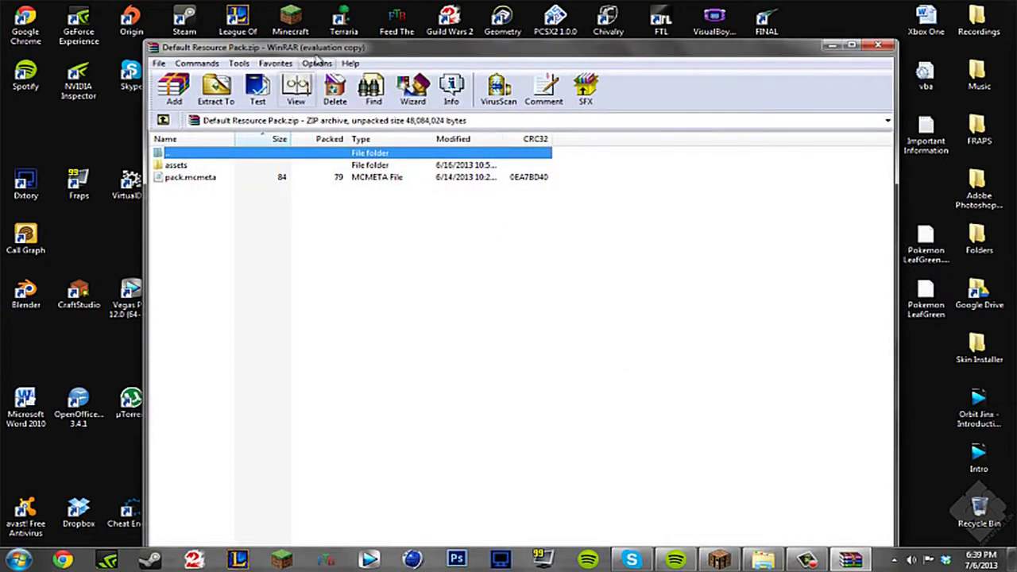
pyautogui.moveTo(320, 47); pyautogui.dragTo(319, 15)
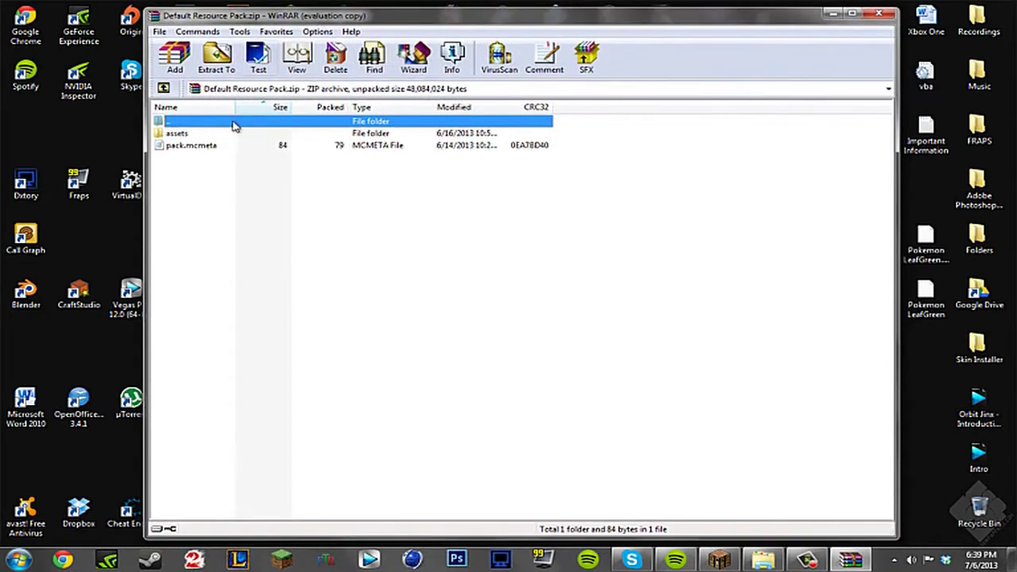
# Browse inside the archive to the assets, minecraft, textures, blocks folder
pyautogui.doubleClick(236, 133)
pyautogui.doubleClick(230, 136)
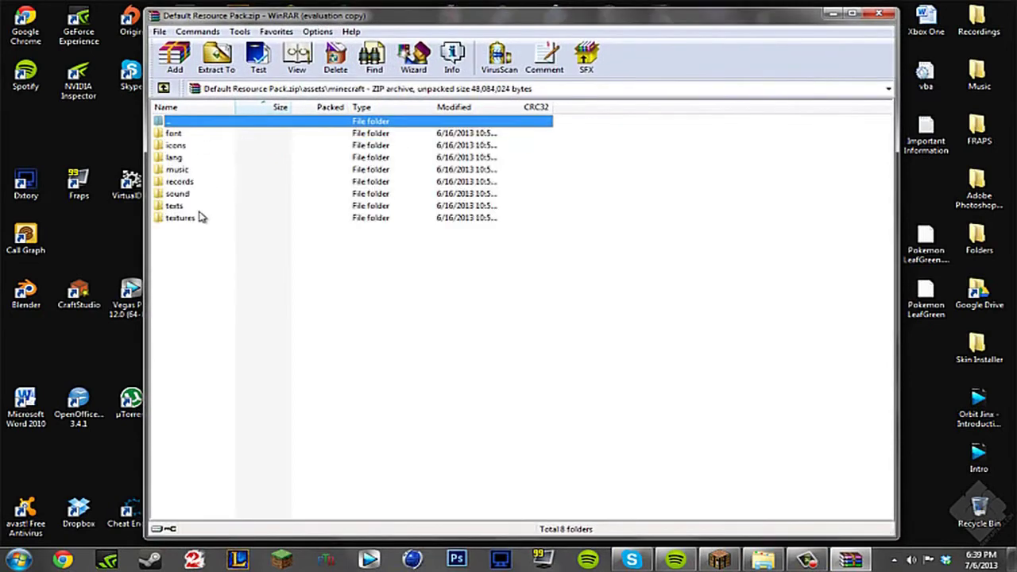
pyautogui.doubleClick(199, 215)
pyautogui.doubleClick(199, 134)
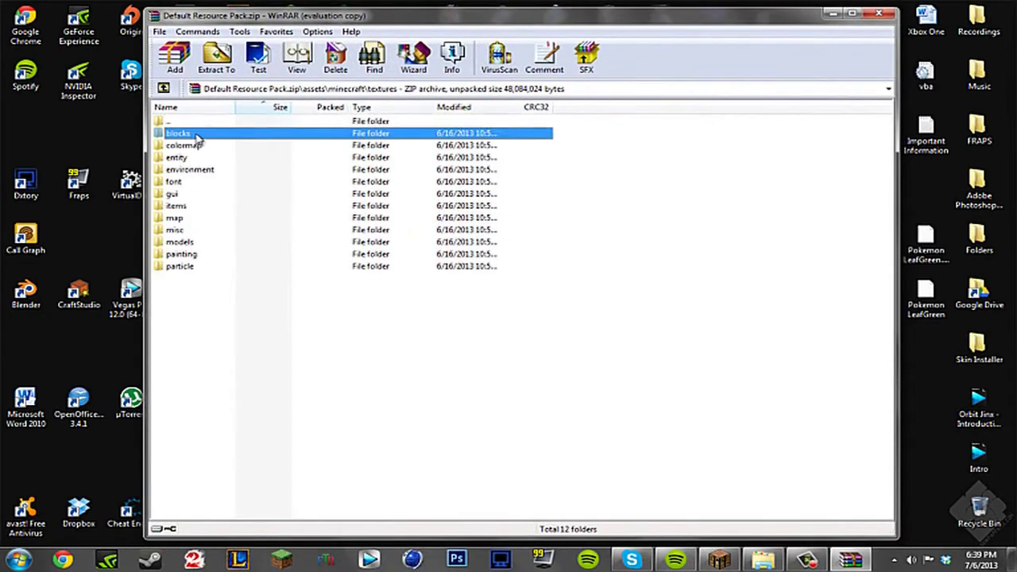
# Preview the glass block texture from the archive's blocks folder and close the viewer
pyautogui.click(214, 266)
pyautogui.doubleClick(214, 267)
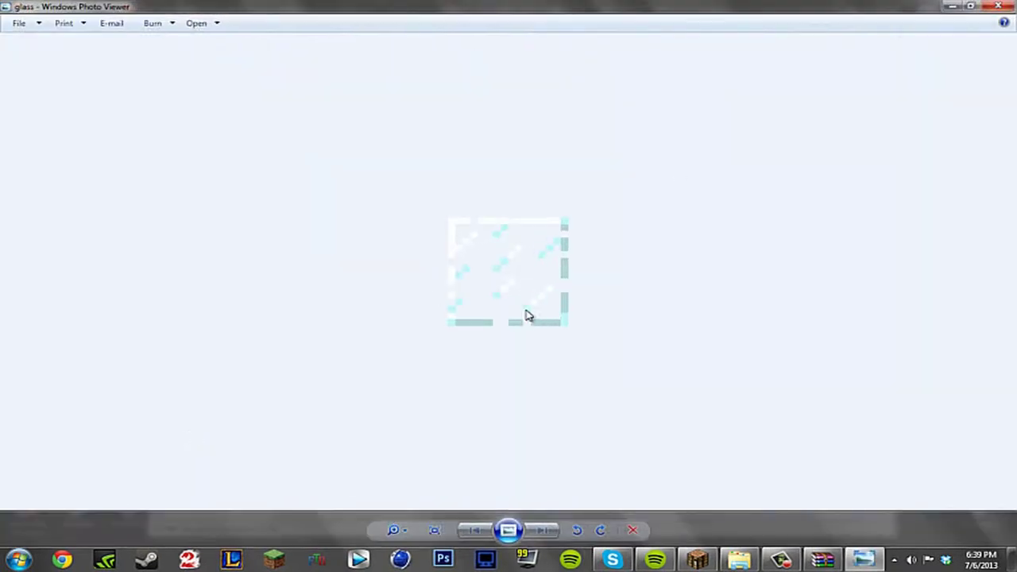
pyautogui.hotkey('alt', 'F4')
pyautogui.scroll(5, 191, 158)
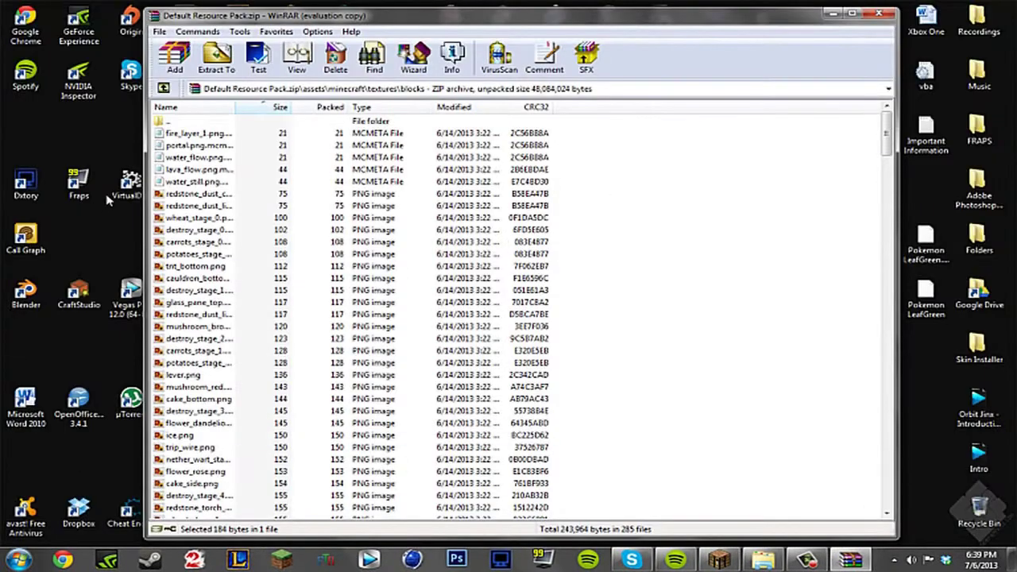
# Go up to the archive's minecraft folder, look through its textures folder again, and minimize the archive window
pyautogui.doubleClick(222, 123)
pyautogui.doubleClick(235, 121)
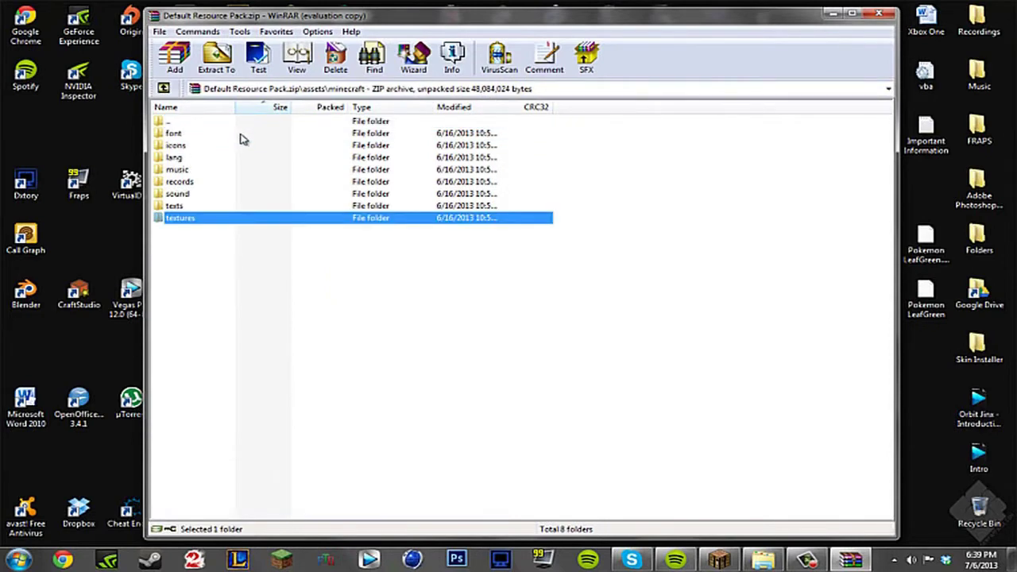
pyautogui.moveTo(323, 19); pyautogui.dragTo(350, 19)
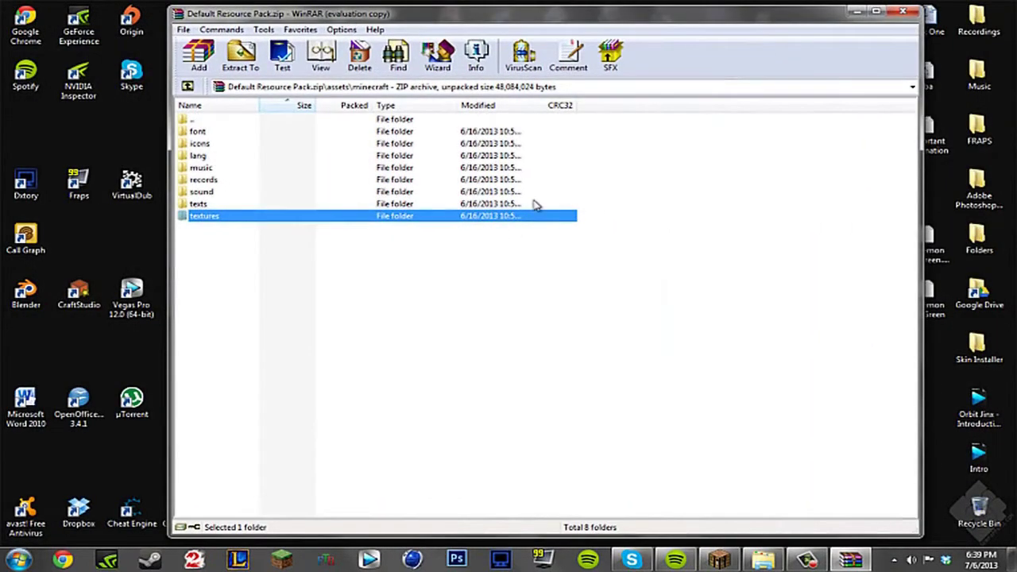
pyautogui.doubleClick(225, 217)
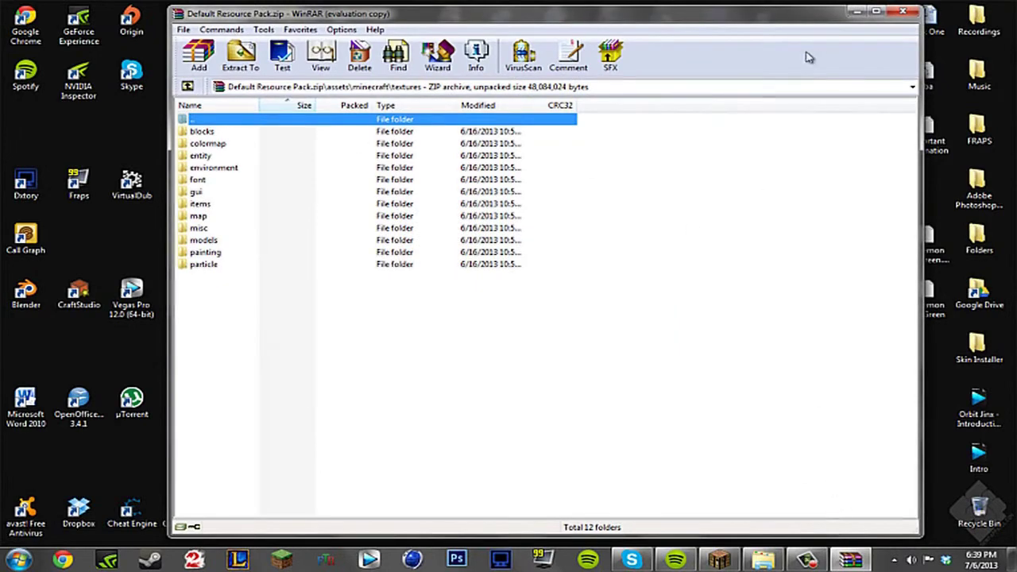
pyautogui.click(857, 12)
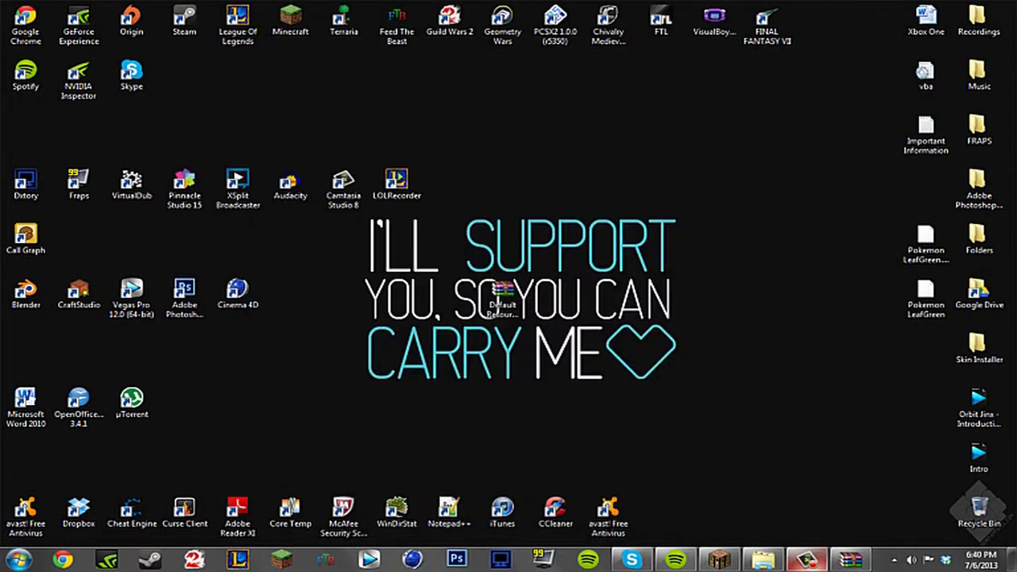
# Open the resource packs folder from Minecraft's Resource Packs options screen and maximize the folder window
pyautogui.click(763, 560)
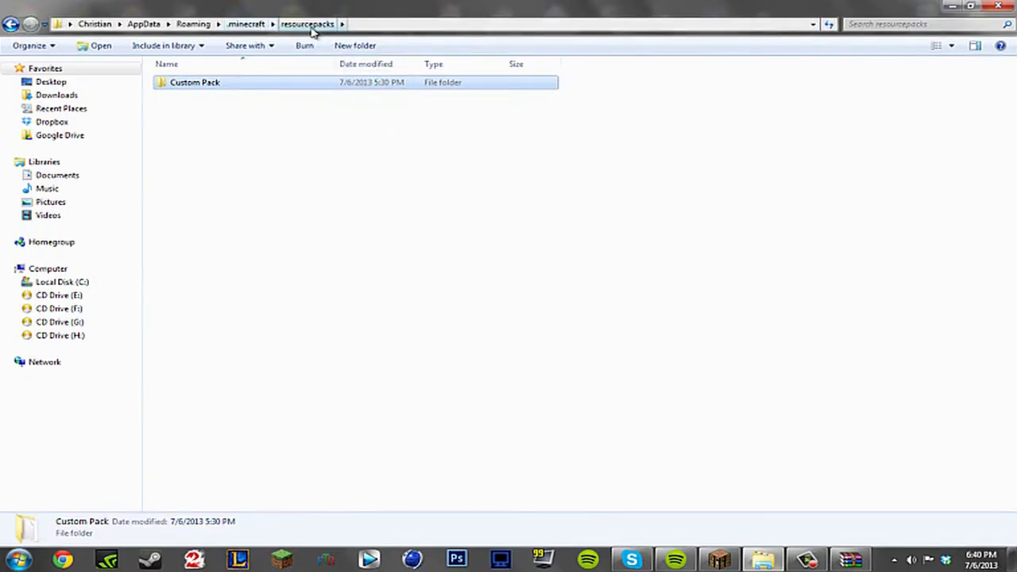
pyautogui.click(719, 560)
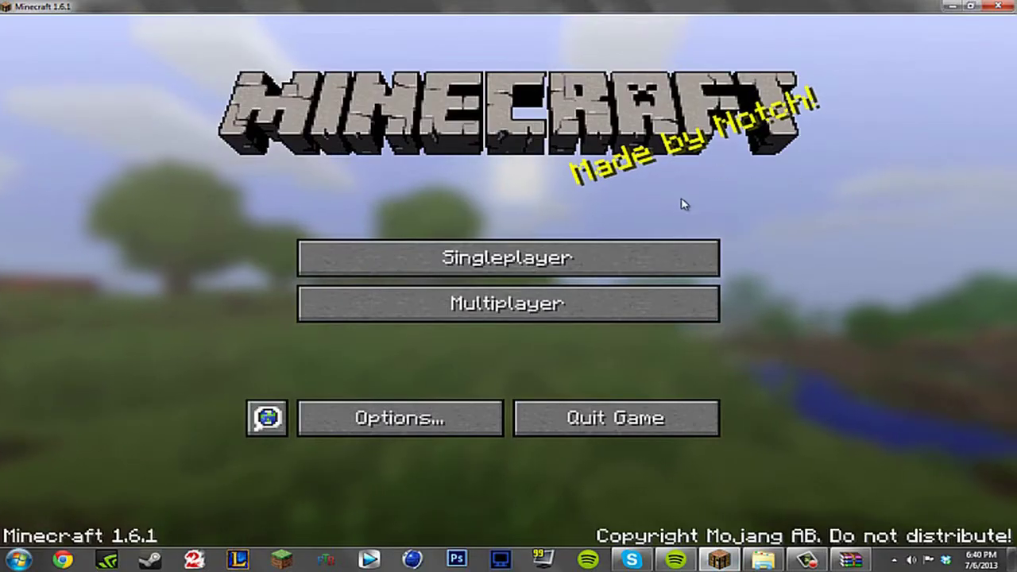
pyautogui.click(411, 427)
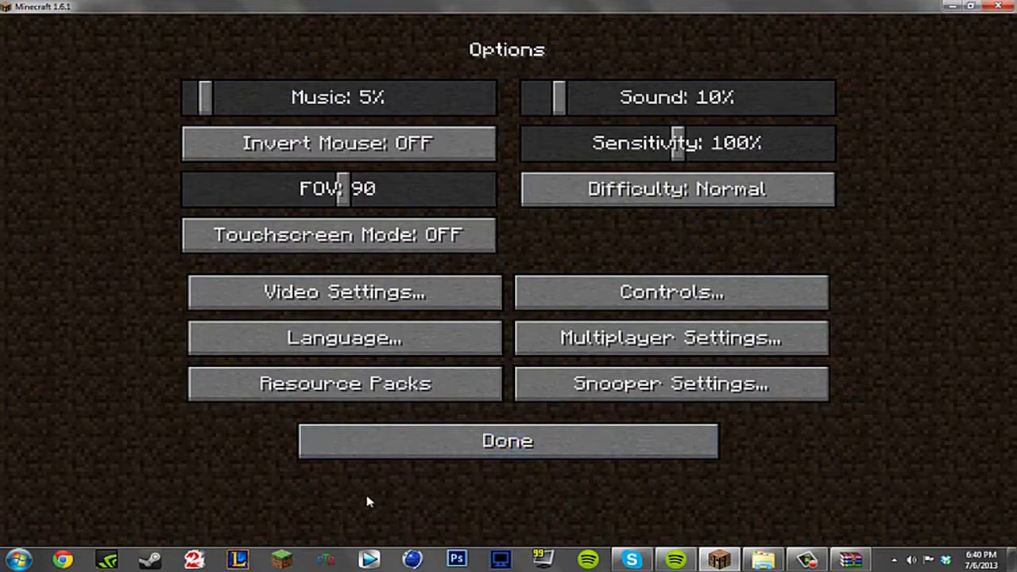
pyautogui.click(373, 385)
pyautogui.click(401, 475)
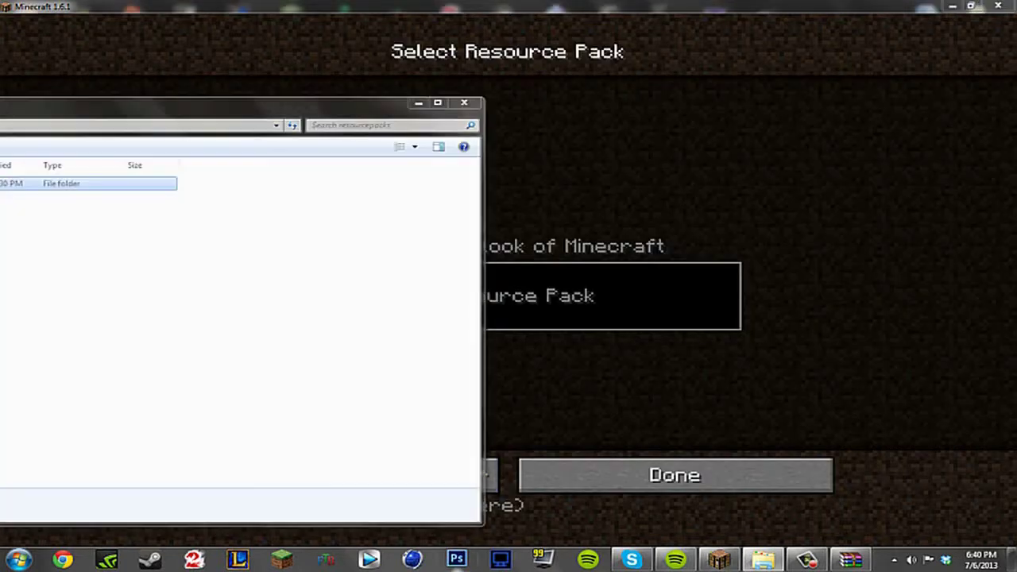
pyautogui.doubleClick(366, 103)
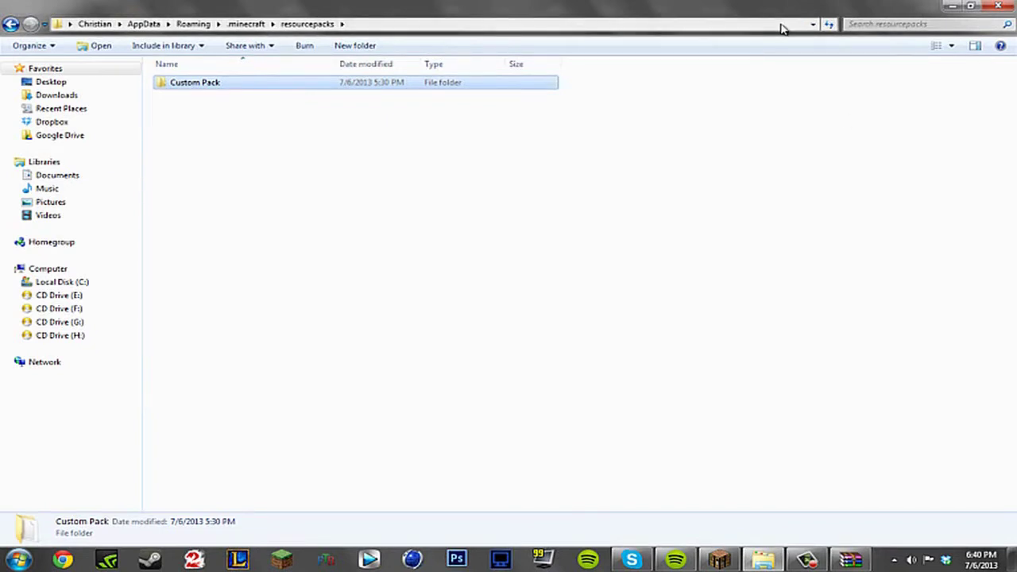
# Create a new folder named "Awesome Resource Test" inside the resourcepacks folder
pyautogui.rightClick(380, 176)
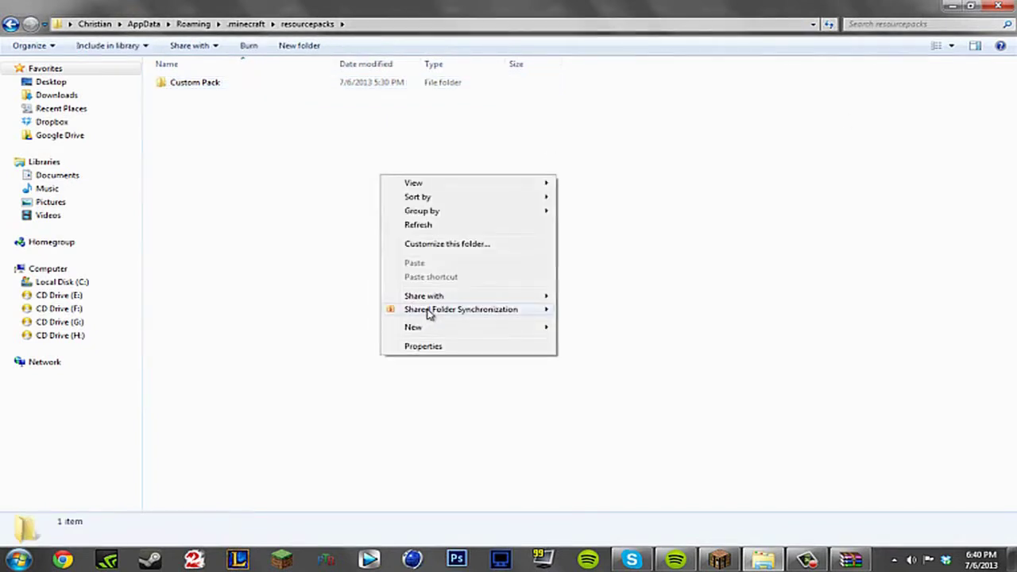
pyautogui.moveTo(429, 327)
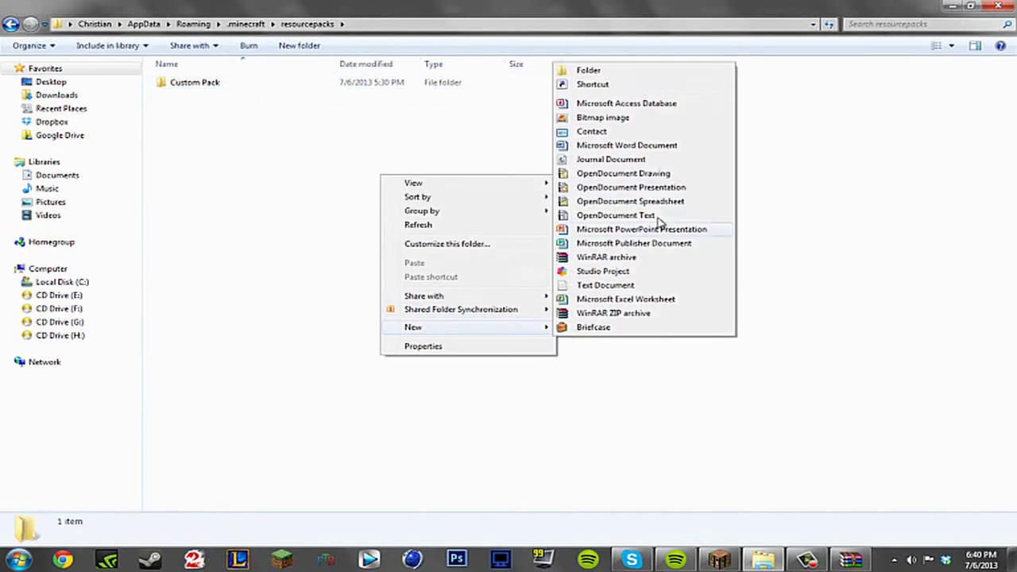
pyautogui.click(641, 73)
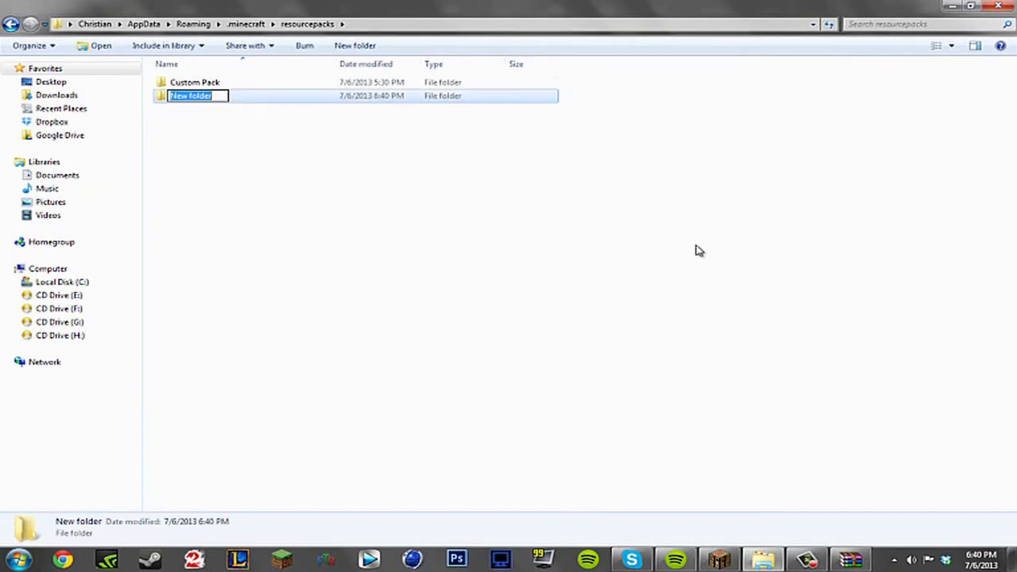
pyautogui.press('BackSpace')
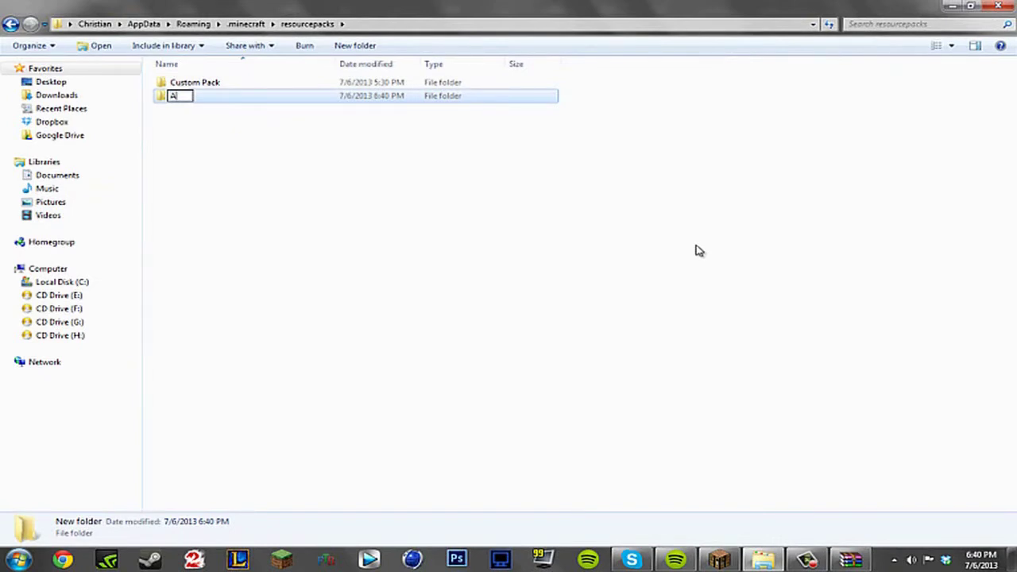
pyautogui.write('Awesome')
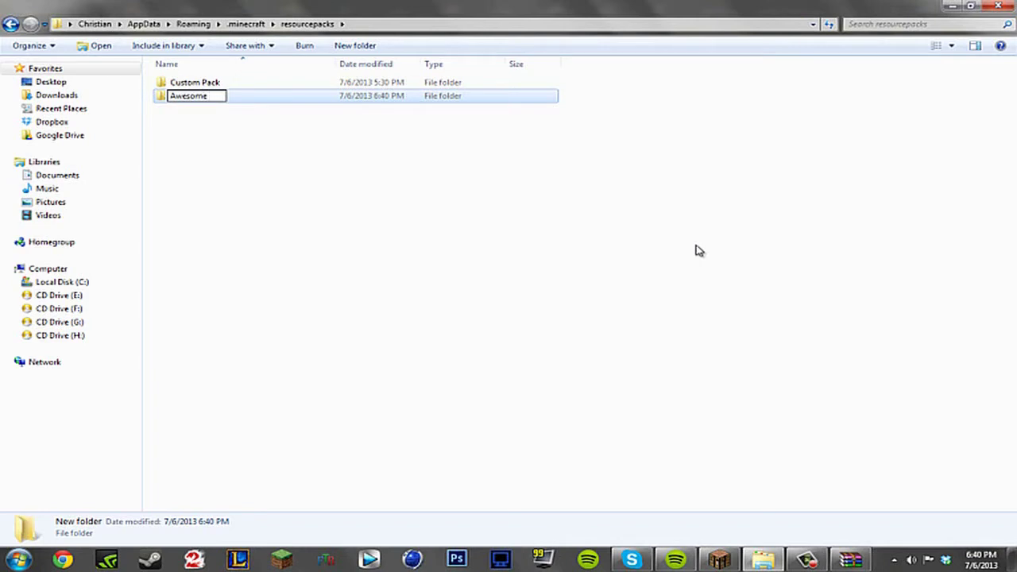
pyautogui.write(' Resource Test')
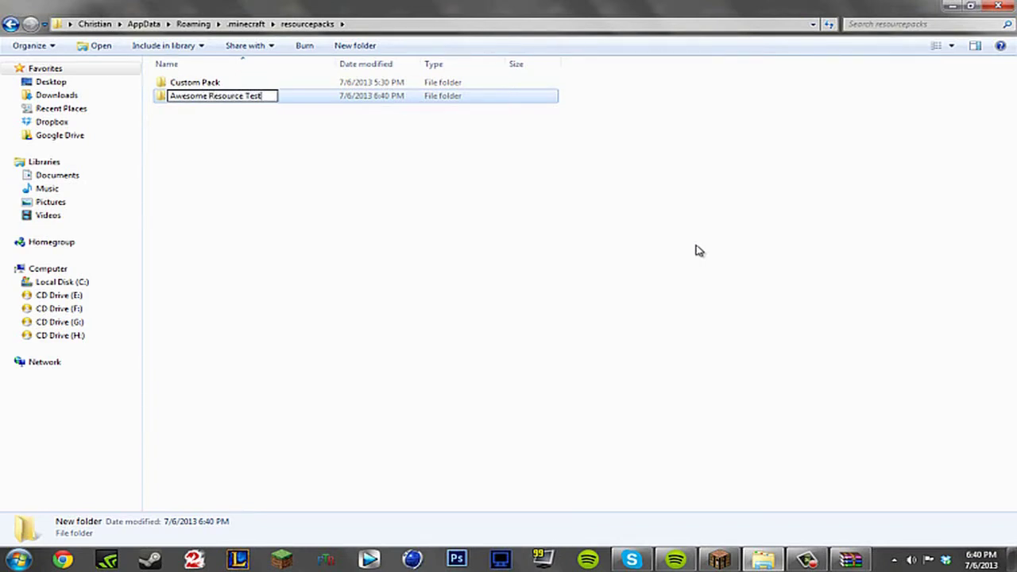
pyautogui.press('Return')
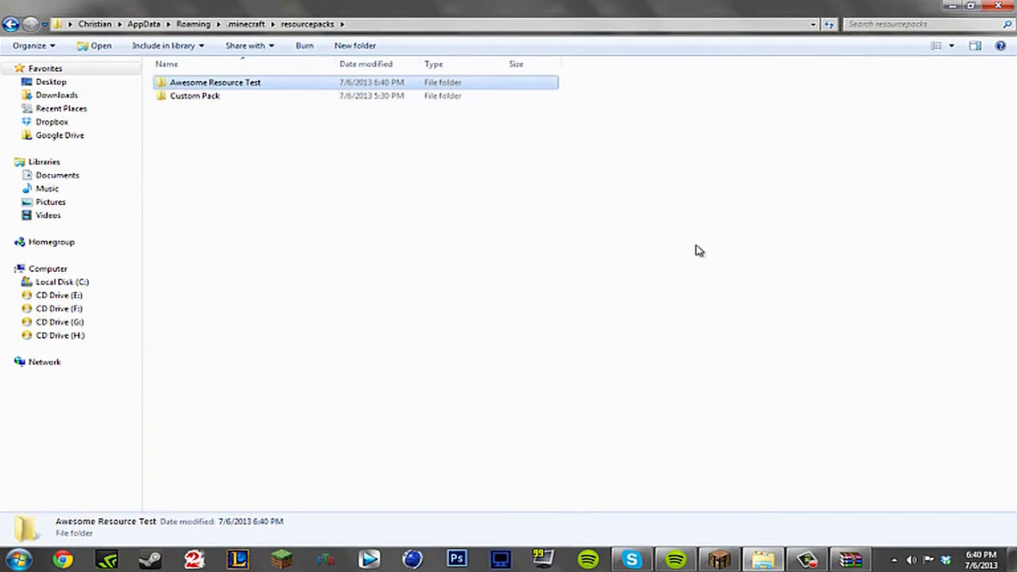
# Open the Awesome Resource Test folder and create a subfolder named "assets" in it
pyautogui.doubleClick(327, 84)
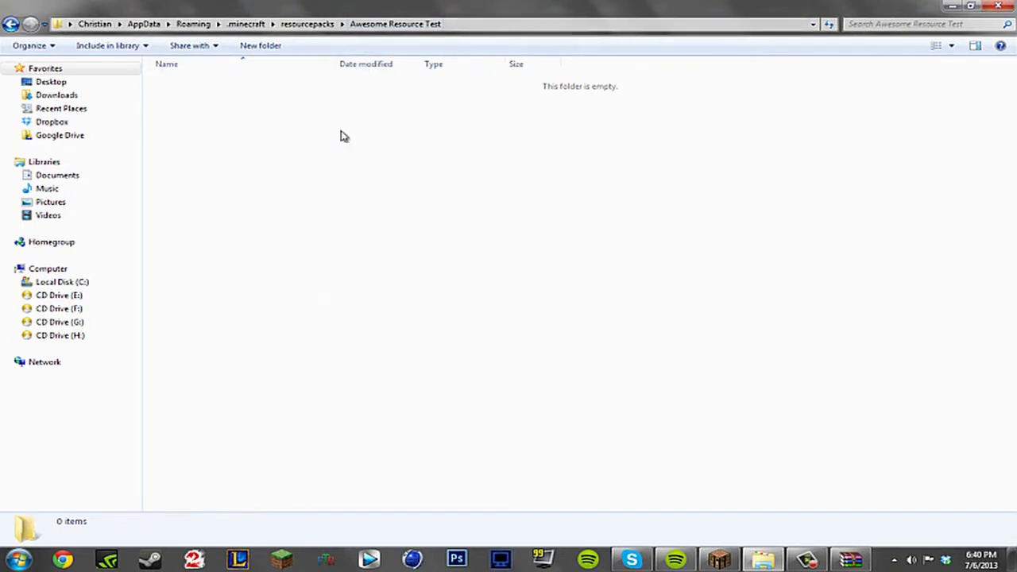
pyautogui.rightClick(405, 148)
pyautogui.moveTo(438, 309)
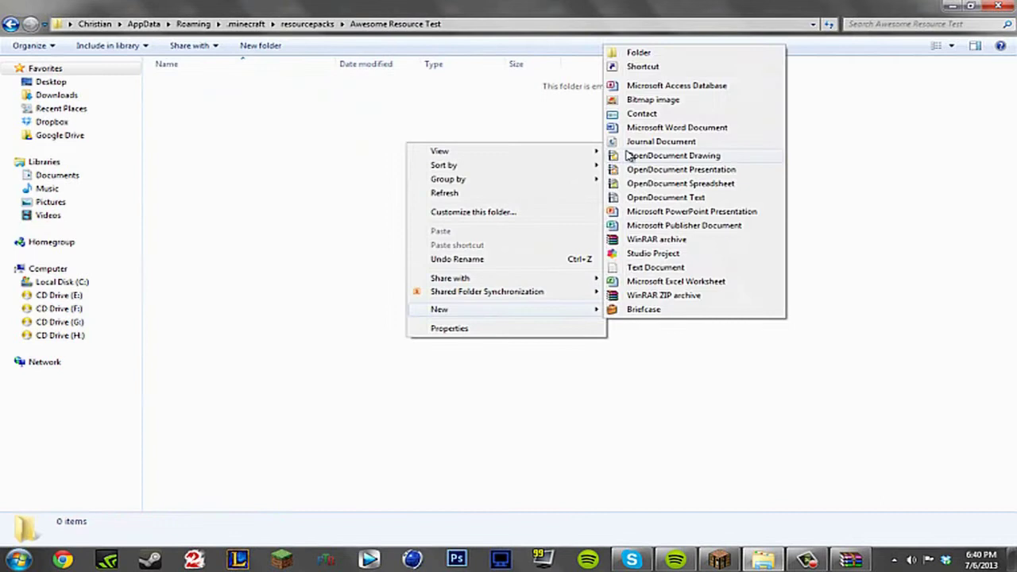
pyautogui.click(645, 50)
pyautogui.write('asse')
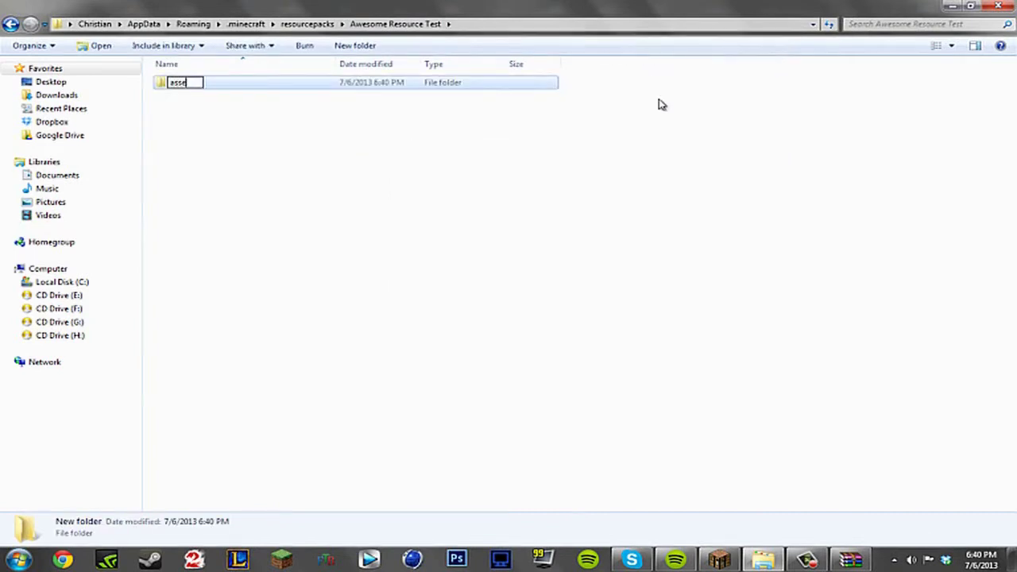
pyautogui.write('ts')
pyautogui.press('Return')
# Create a text document beside the assets folder containing { "pack": { "pack_format": 1, "description": "Default Resource Pack" }}
pyautogui.rightClick(222, 128)
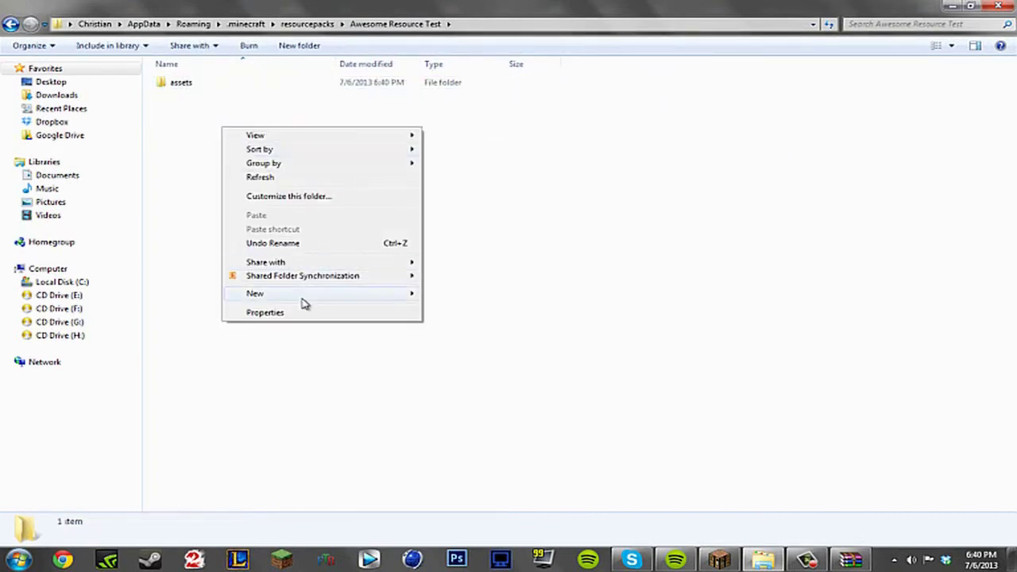
pyautogui.moveTo(302, 294)
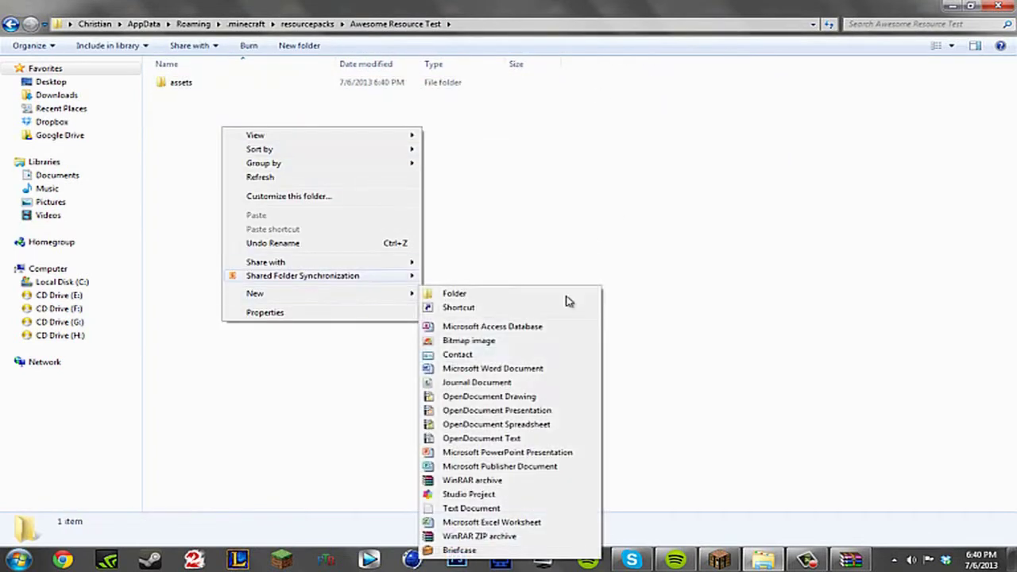
pyautogui.click(471, 507)
pyautogui.press('Return')
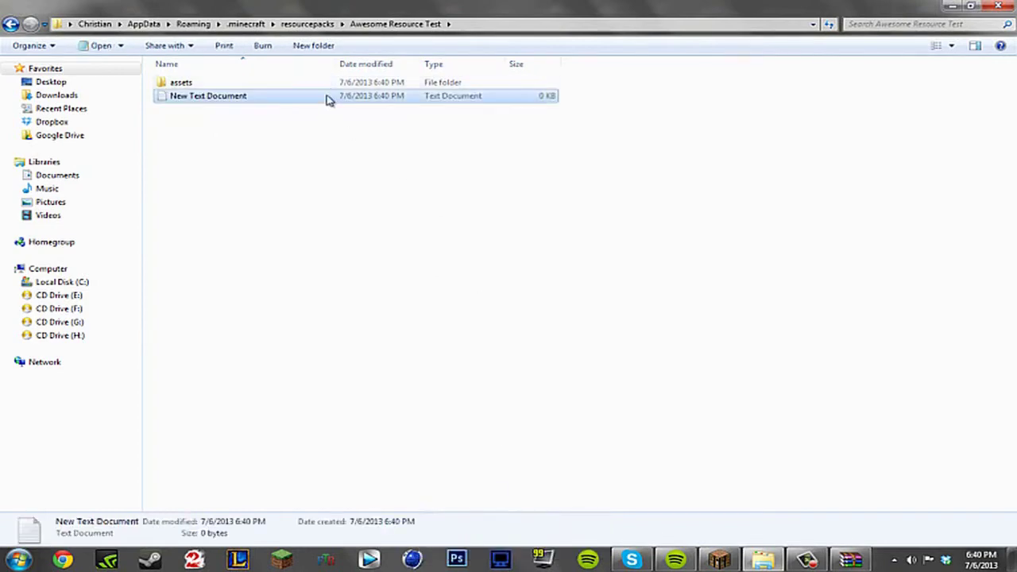
pyautogui.doubleClick(326, 96)
pyautogui.write('{ "pack": { "pack_format": 1, "description": "Default Resource Pack" }}')
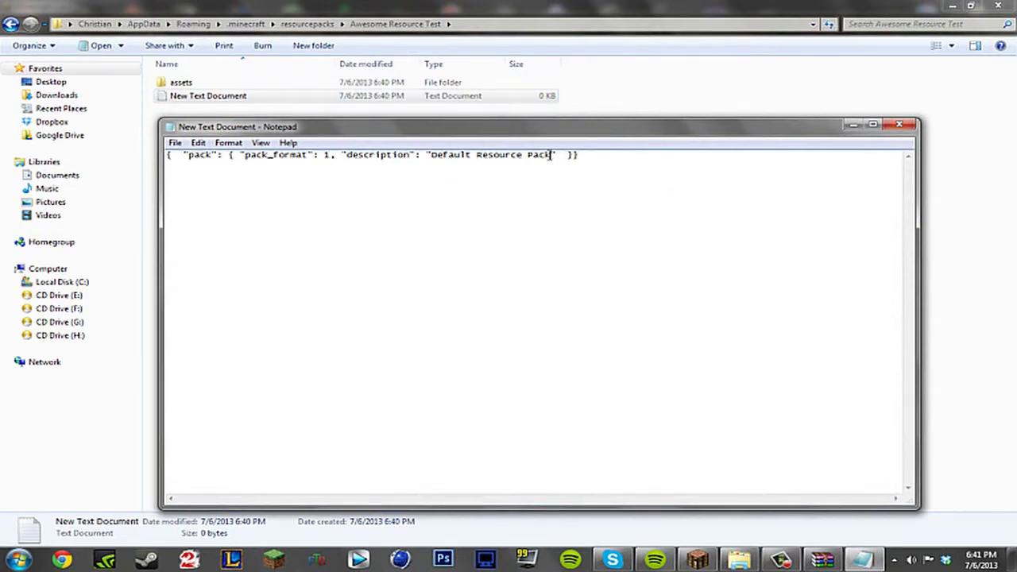
# Compare the document's description text with the pack description in Minecraft's resource pack list, and leave that list
pyautogui.moveTo(429, 155); pyautogui.dragTo(546, 155)
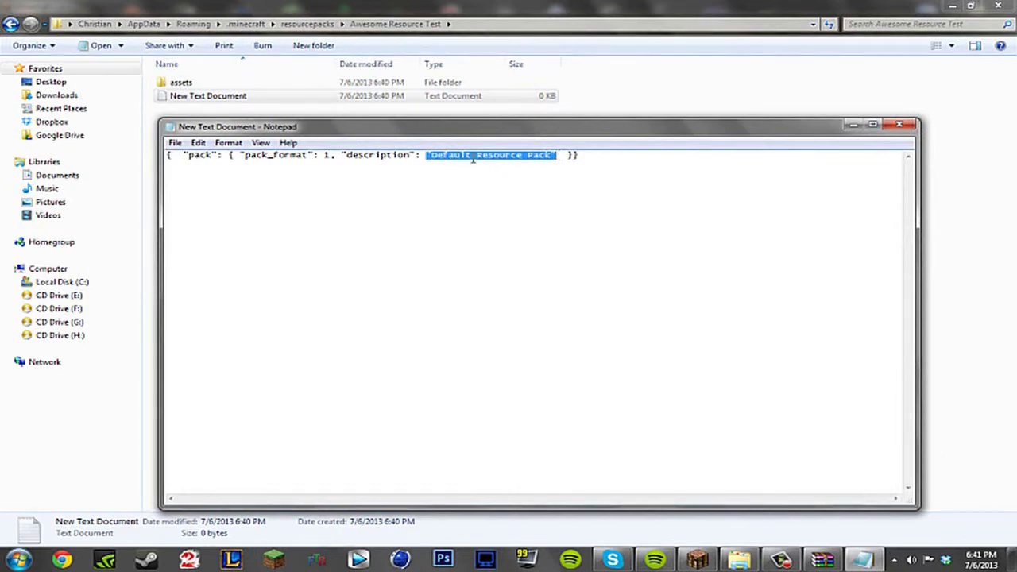
pyautogui.click(449, 159)
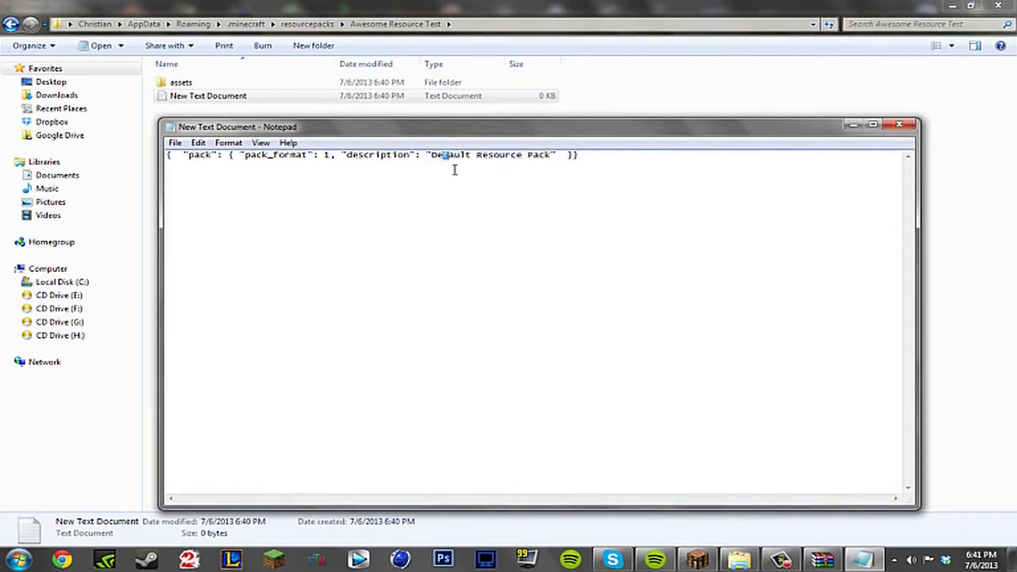
pyautogui.rightClick(697, 560)
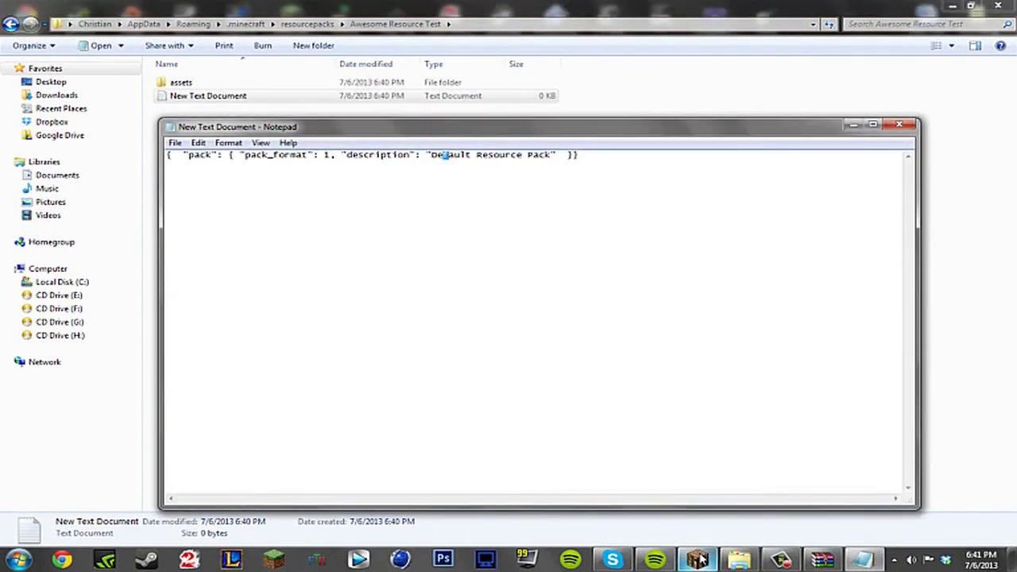
pyautogui.click(697, 560)
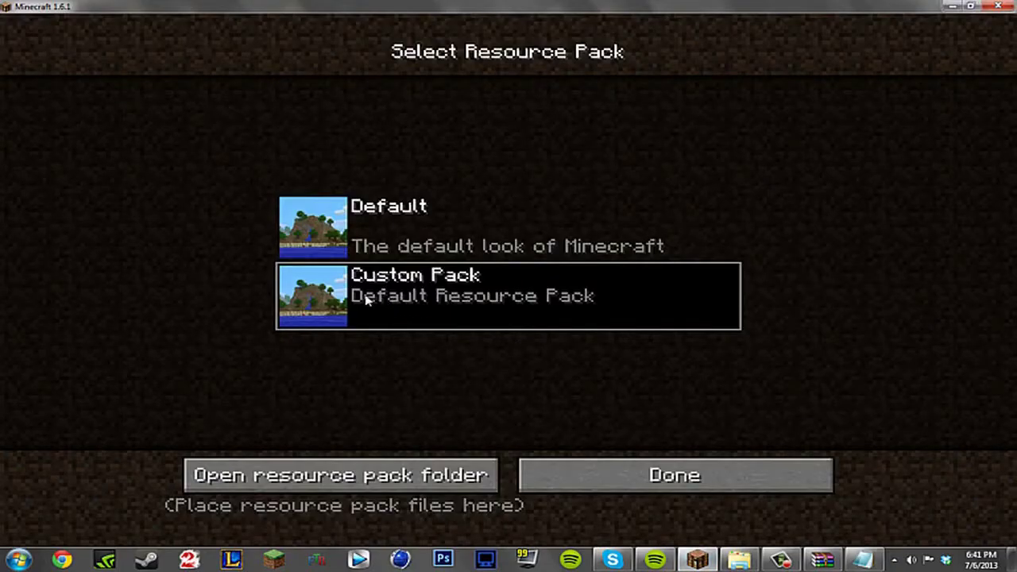
pyautogui.click(620, 474)
# Return to the text document and replace the description value with "Subscribe to ExJinxHD"
pyautogui.click(862, 560)
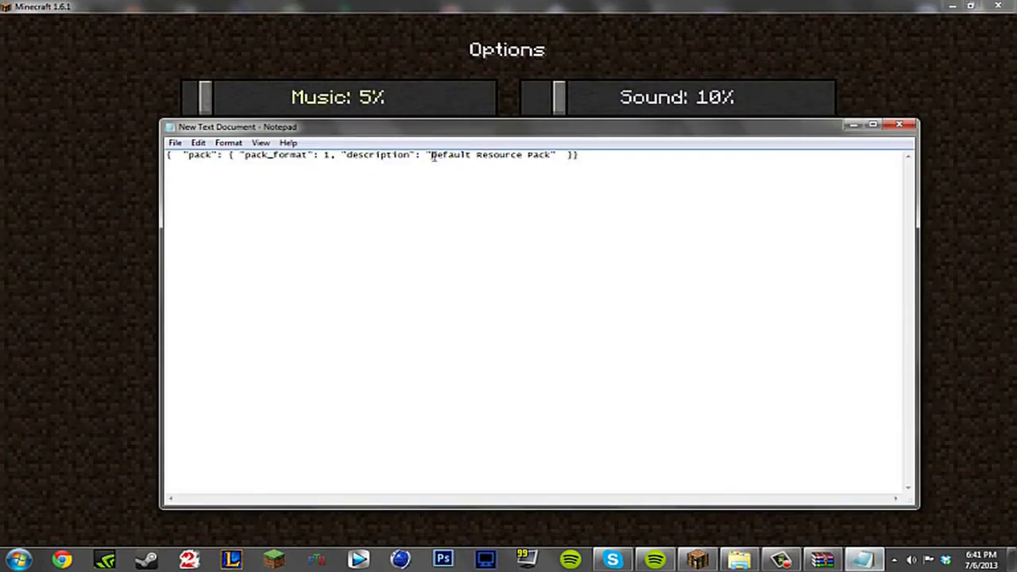
pyautogui.moveTo(433, 157); pyautogui.dragTo(531, 157)
pyautogui.press('BackSpace')
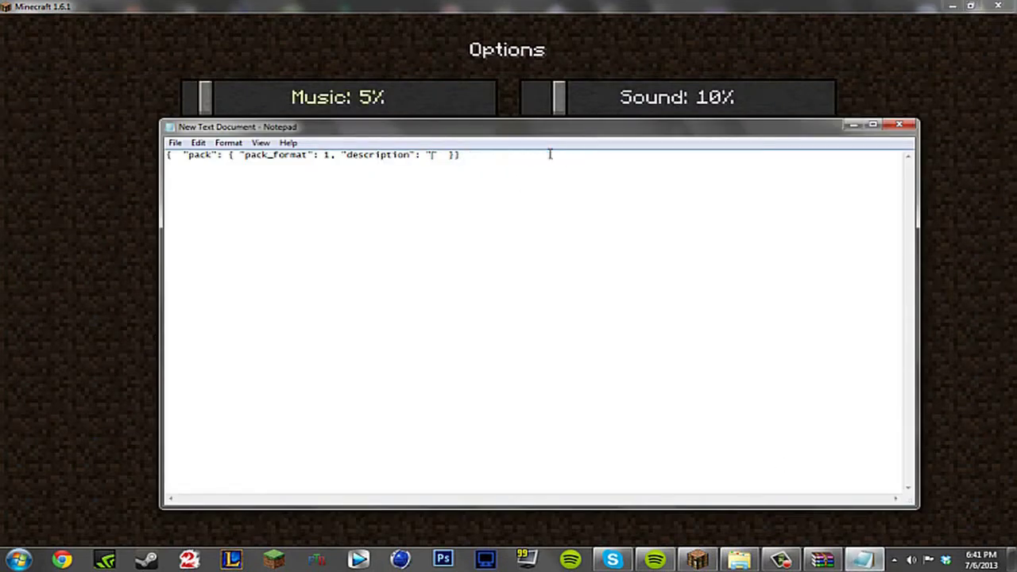
pyautogui.write('subscribe to ExJinxHQ')
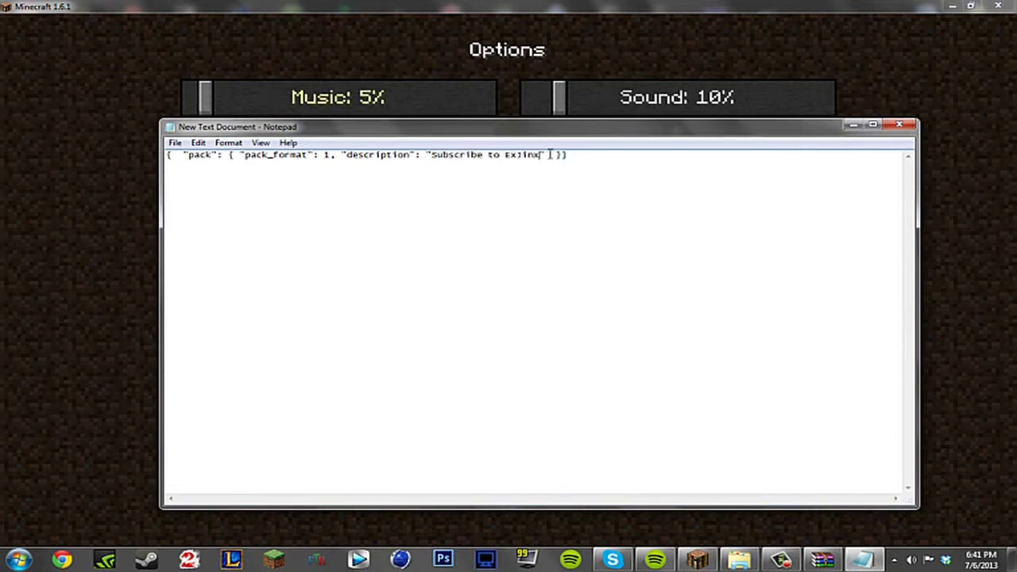
# Save the document as pack.mcmeta with the file type All Files, close it, and return to the Awesome Resource Test folder window
pyautogui.click(175, 143)
pyautogui.moveTo(174, 142)
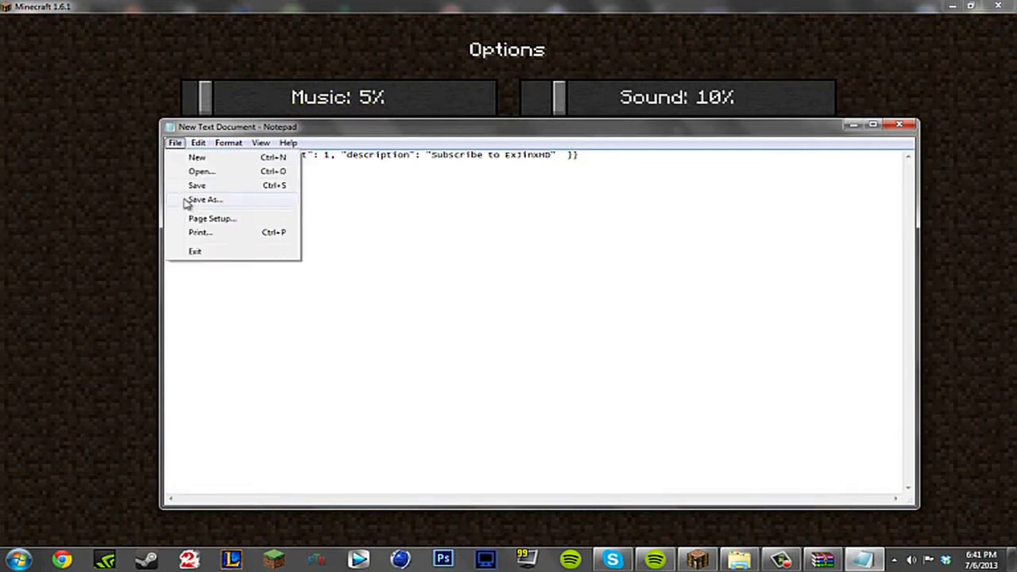
pyautogui.click(193, 201)
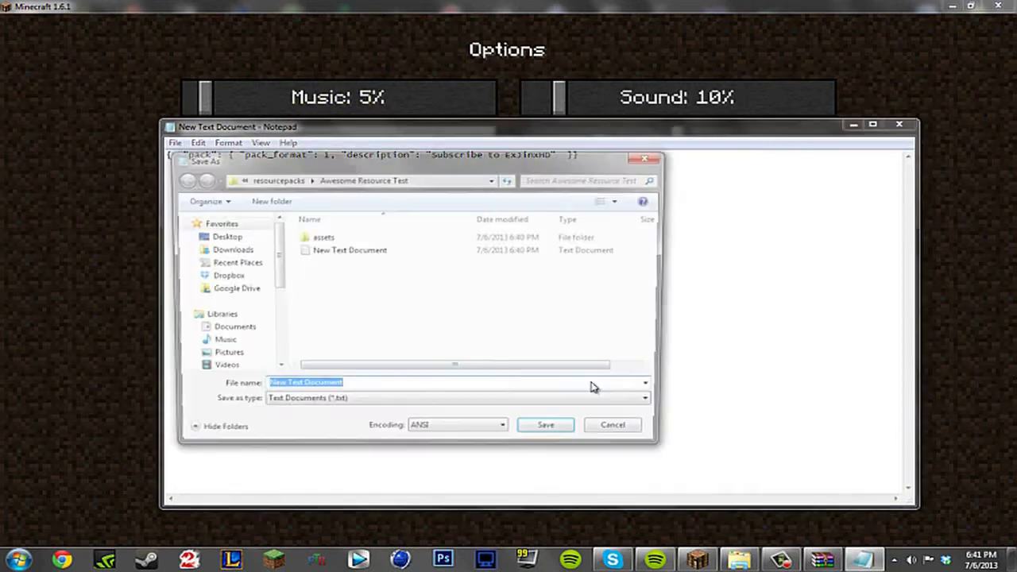
pyautogui.click(327, 405)
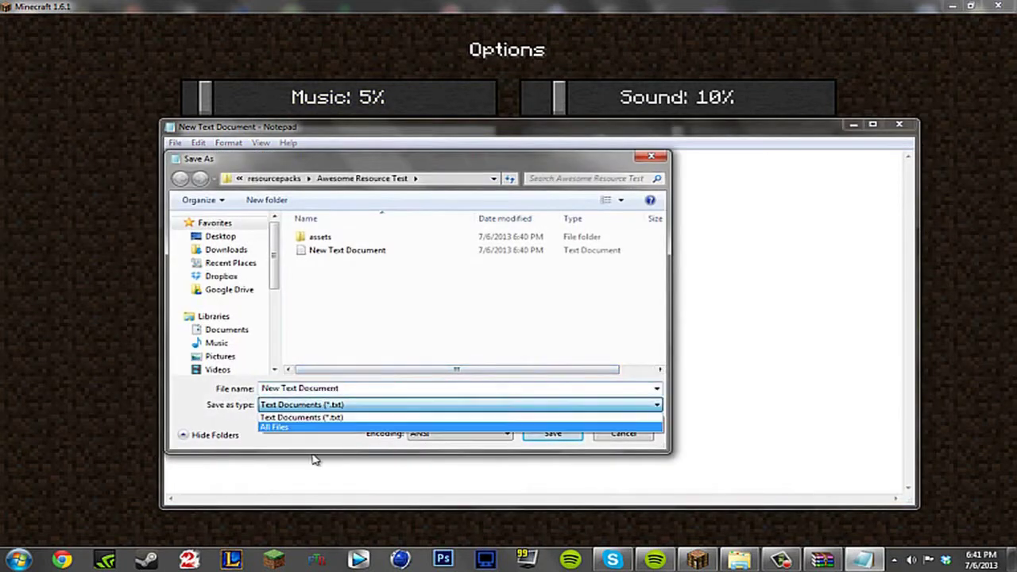
pyautogui.click(274, 426)
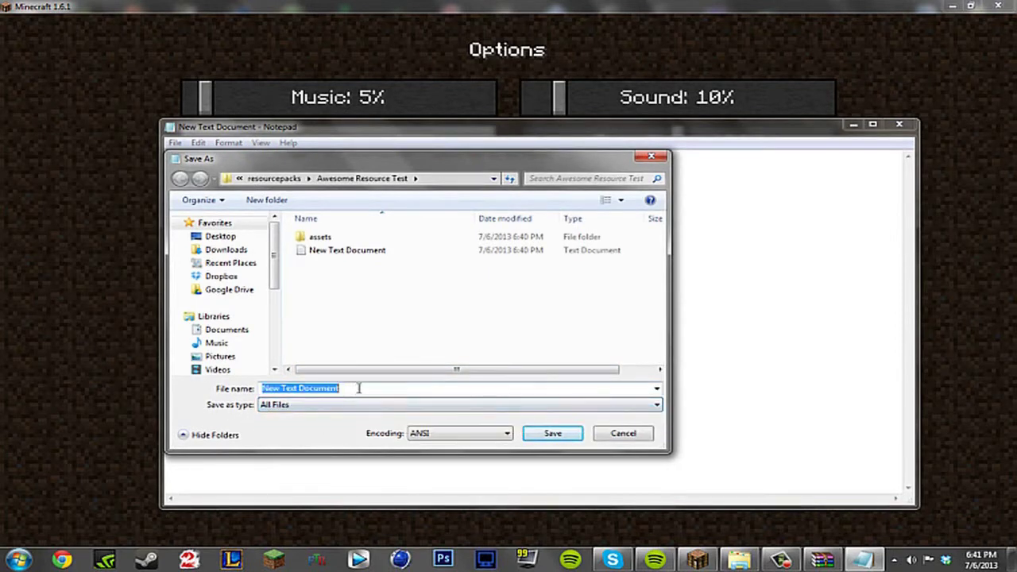
pyautogui.press('BackSpace')
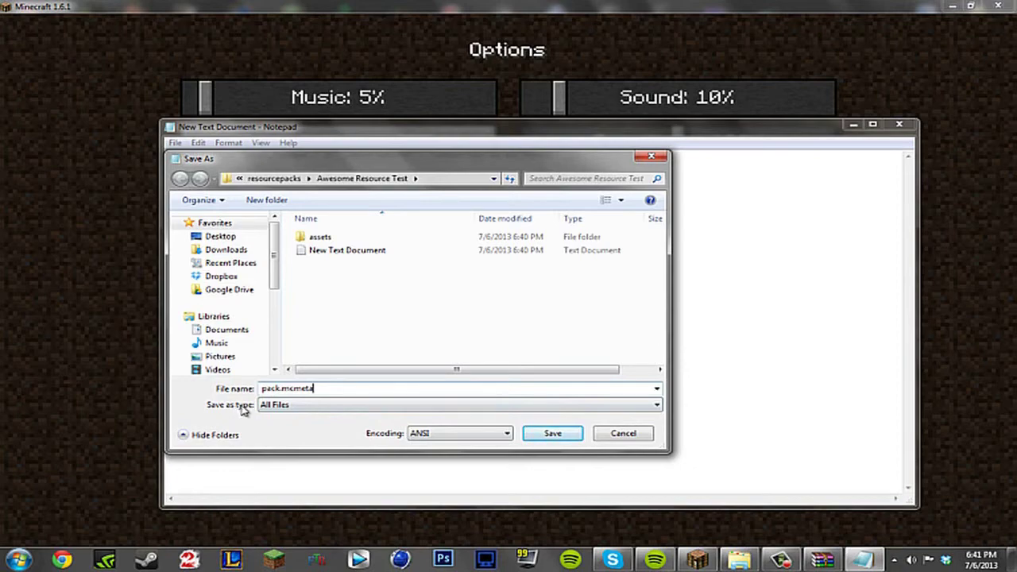
pyautogui.press('Tab')
pyautogui.click(552, 433)
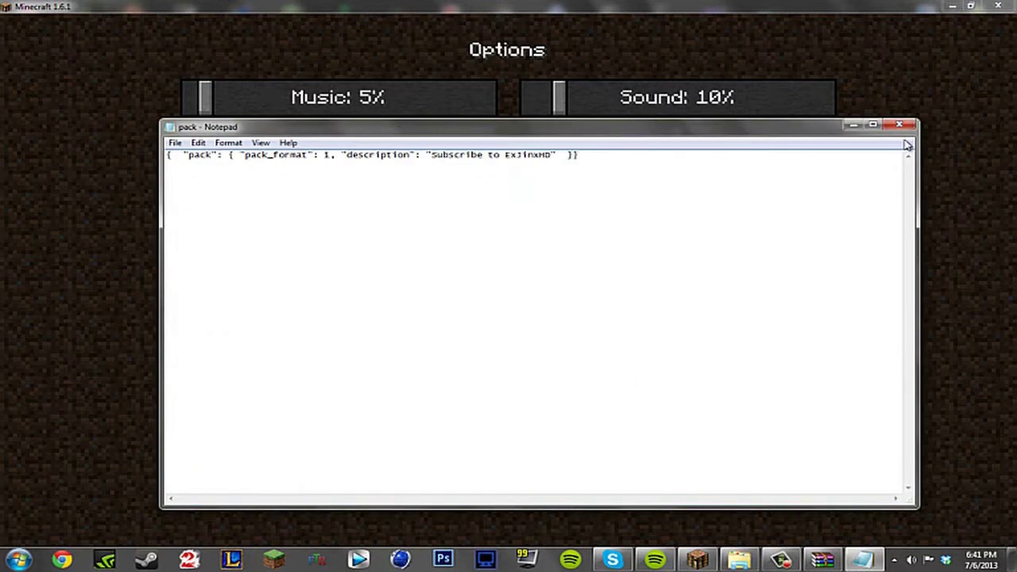
pyautogui.click(899, 125)
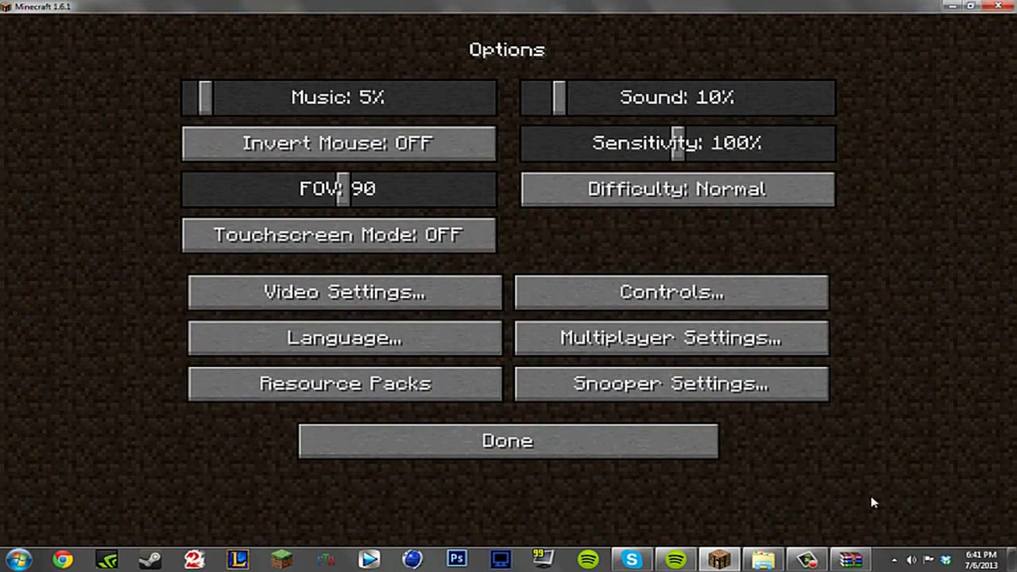
pyautogui.click(806, 560)
pyautogui.click(762, 560)
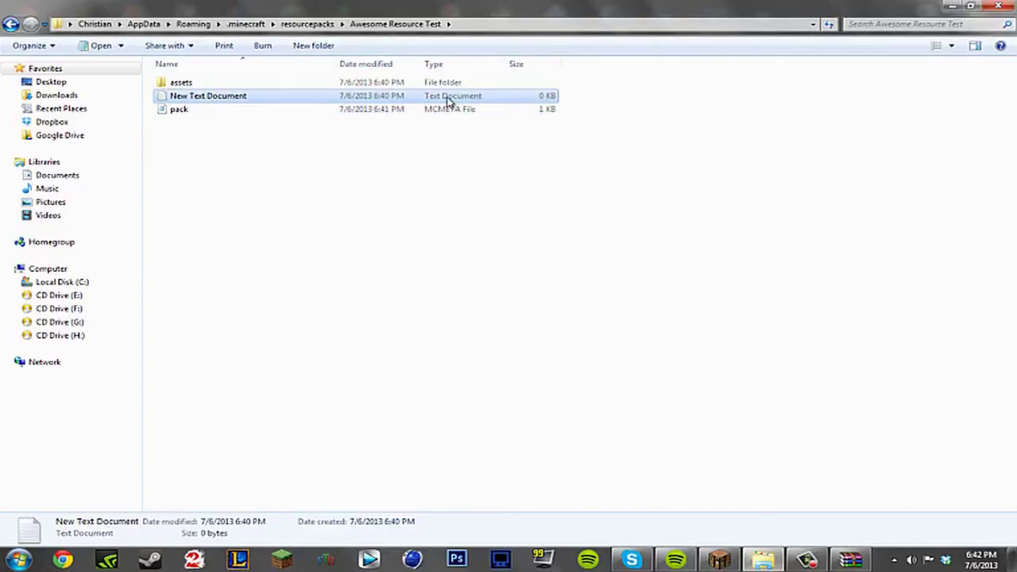
pyautogui.press('F2')
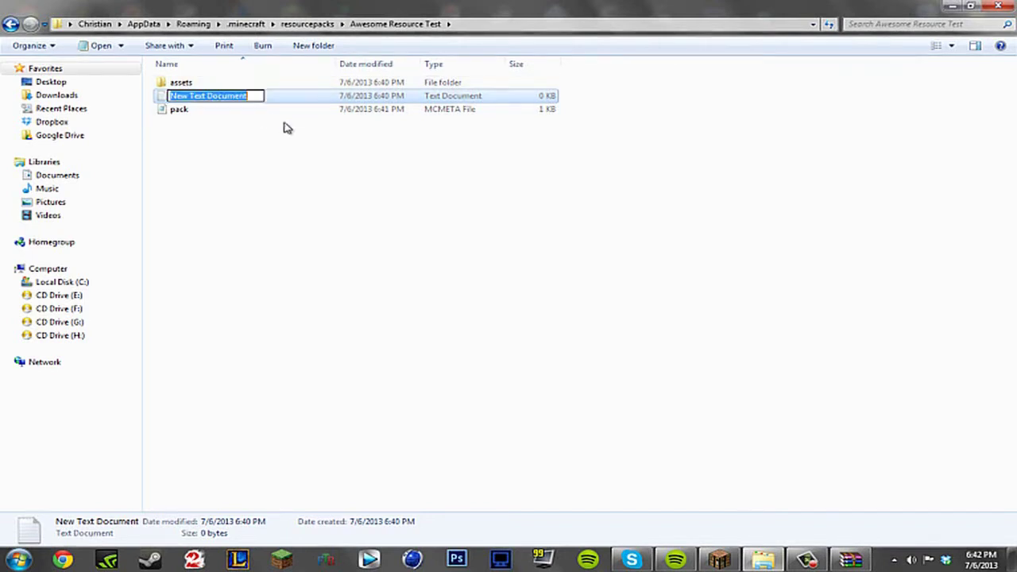
pyautogui.press('BackSpace')
pyautogui.press('Escape')
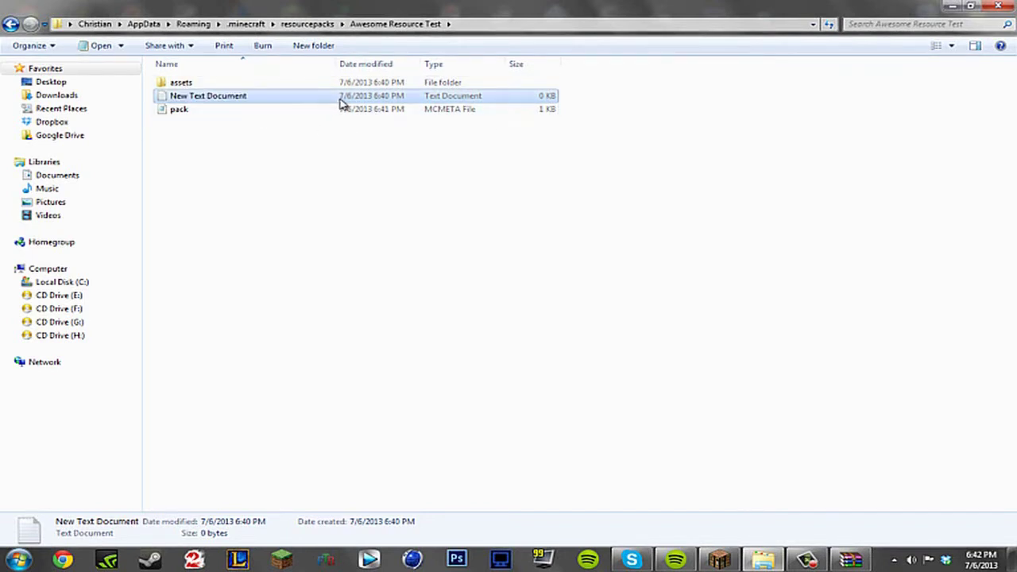
# Delete the empty New Text Document from the Awesome Resource Test folder
pyautogui.press('Delete')
pyautogui.press('Return')
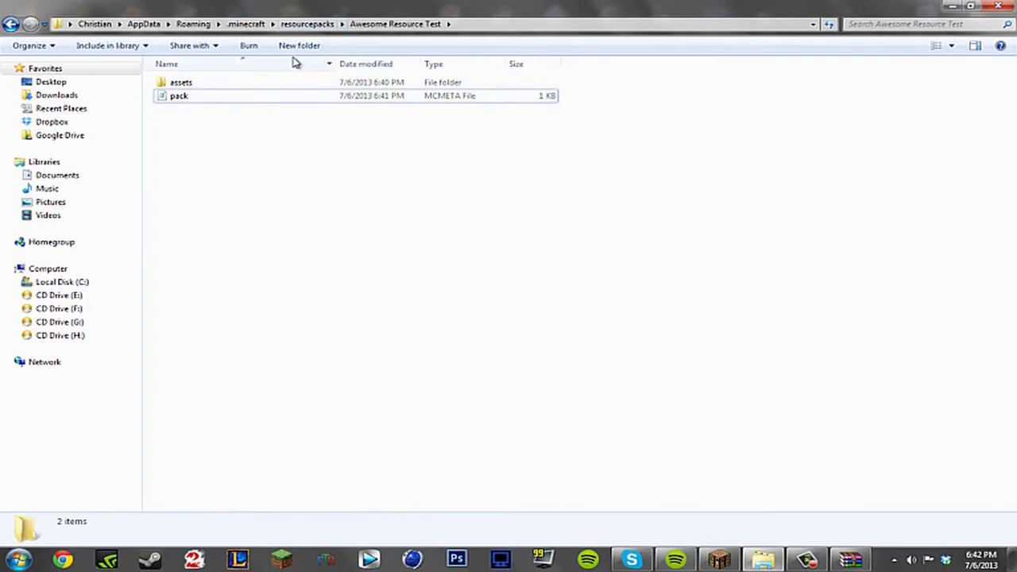
# Open the pack's assets folder and arrange its window side by side with the Default Resource Pack.zip archive in WinRAR
pyautogui.doubleClick(179, 83)
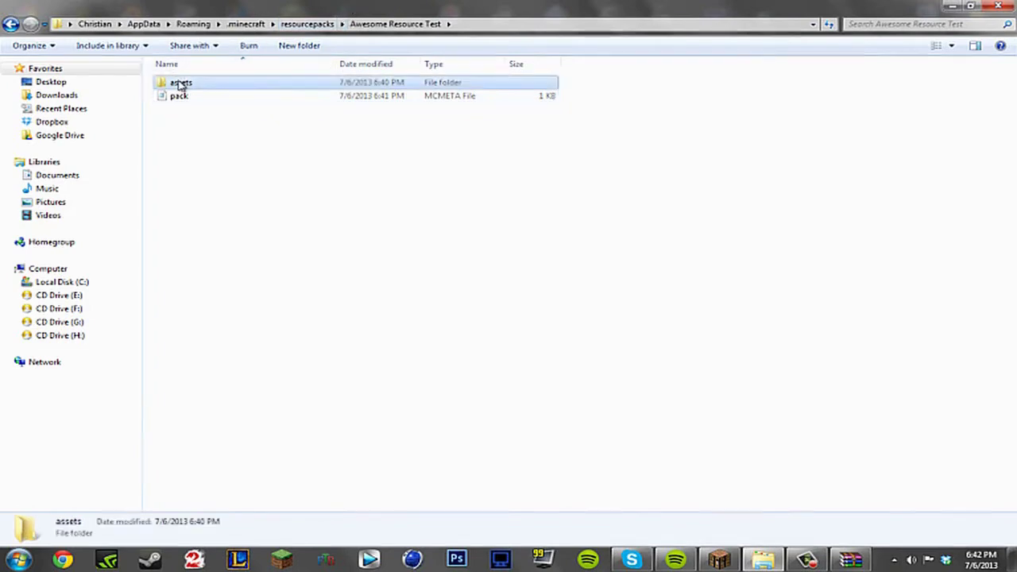
pyautogui.press('super+Left')
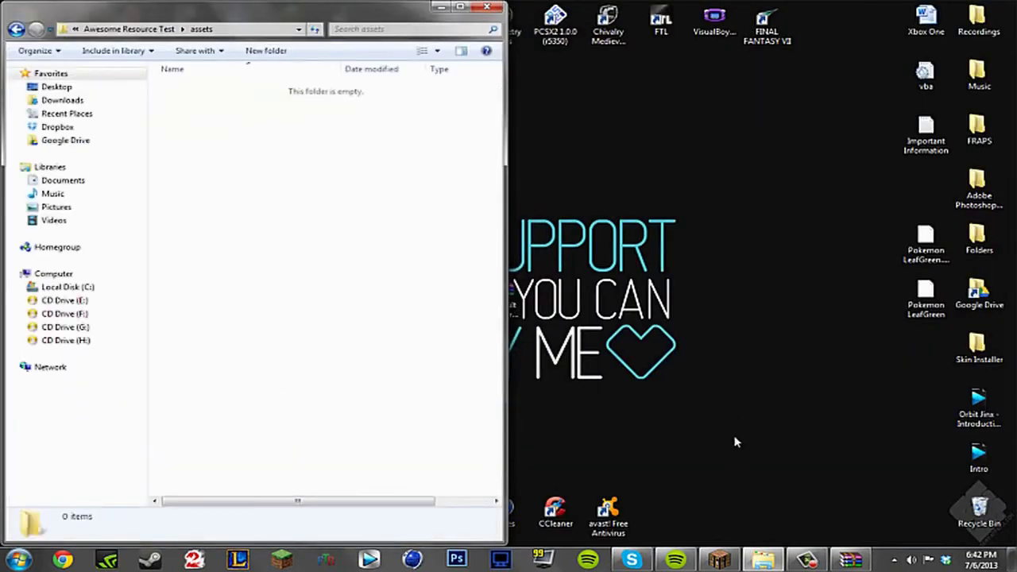
pyautogui.click(850, 560)
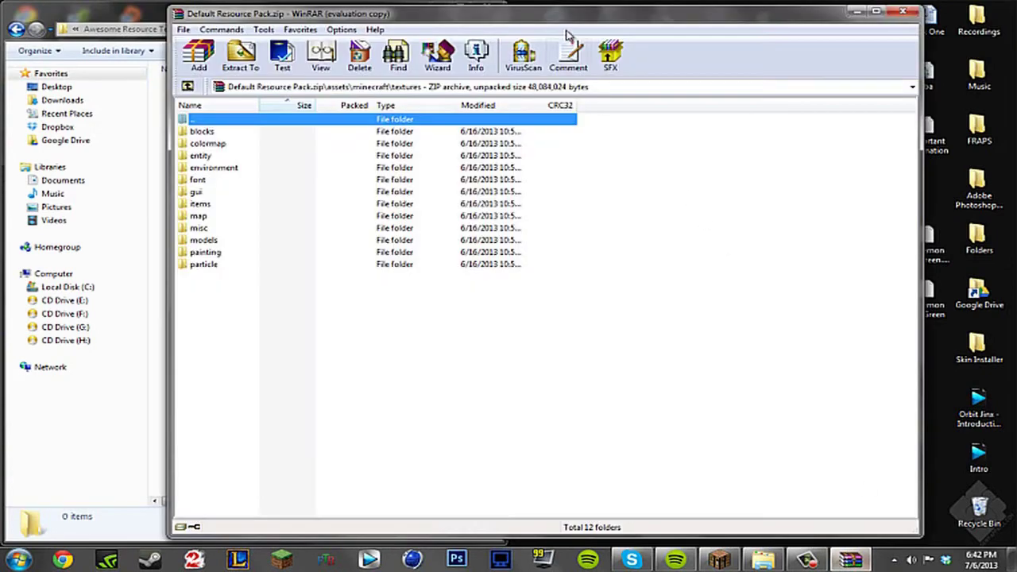
pyautogui.moveTo(568, 17); pyautogui.dragTo(1015, 47)
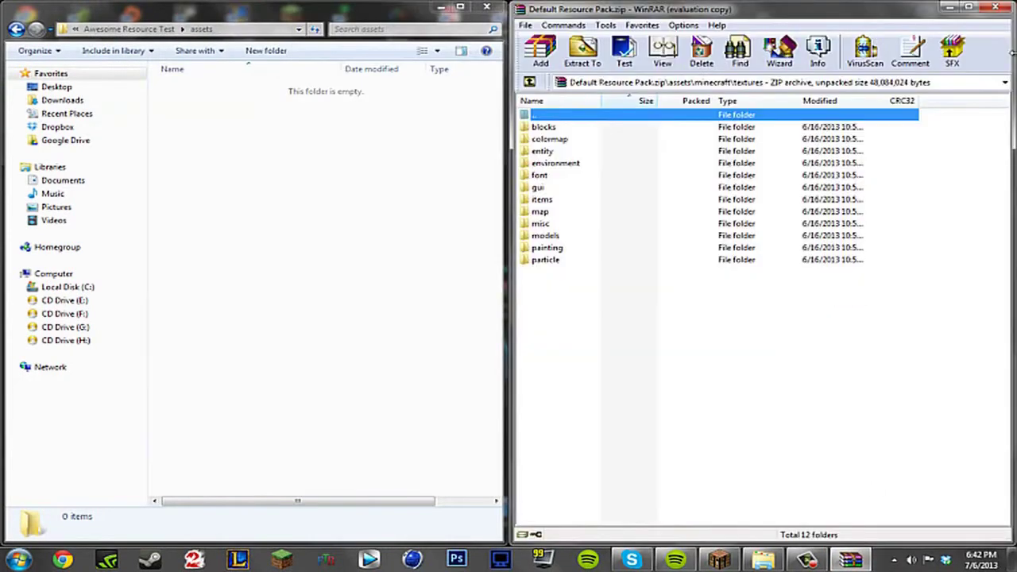
# Return to the archive's root and examine the default folder structure from assets through minecraft to textures
pyautogui.doubleClick(676, 118)
pyautogui.doubleClick(673, 117)
pyautogui.doubleClick(671, 117)
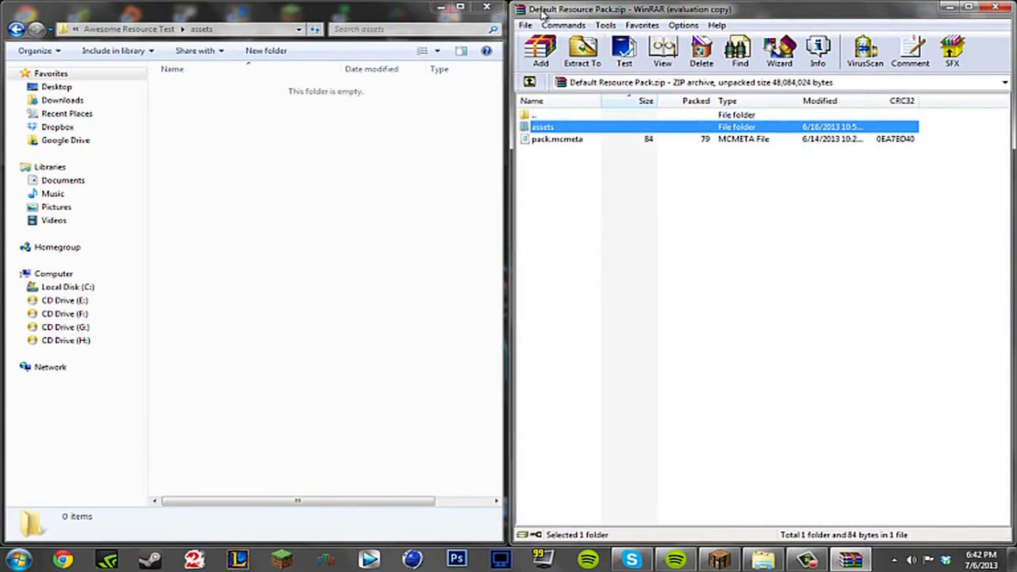
pyautogui.doubleClick(564, 130)
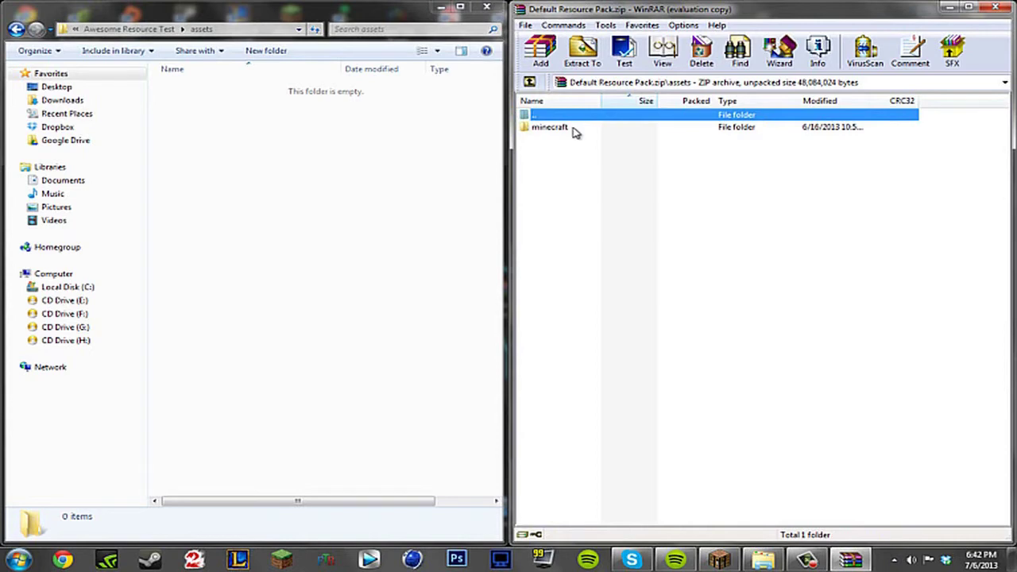
pyautogui.doubleClick(556, 127)
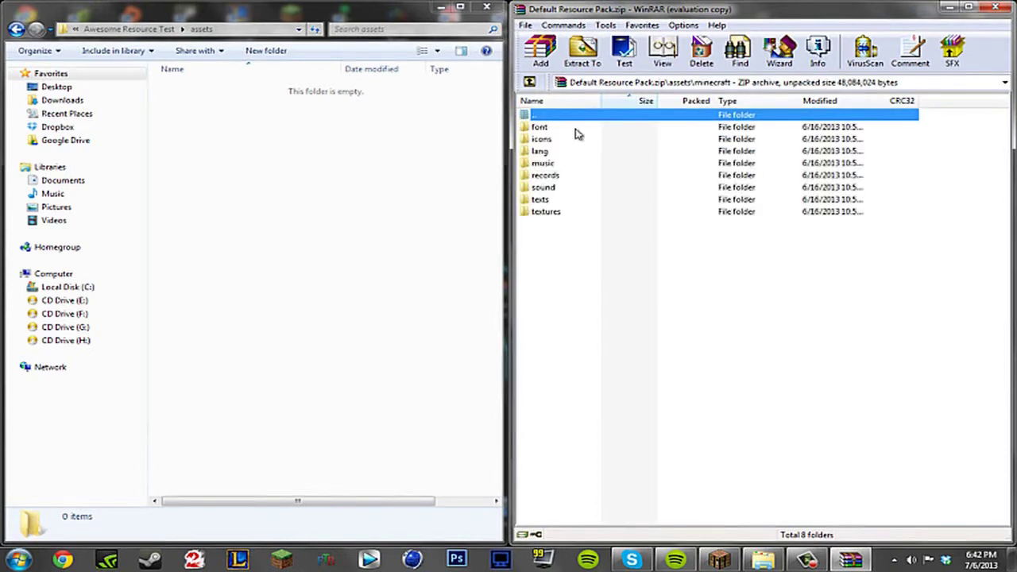
pyautogui.click(576, 217)
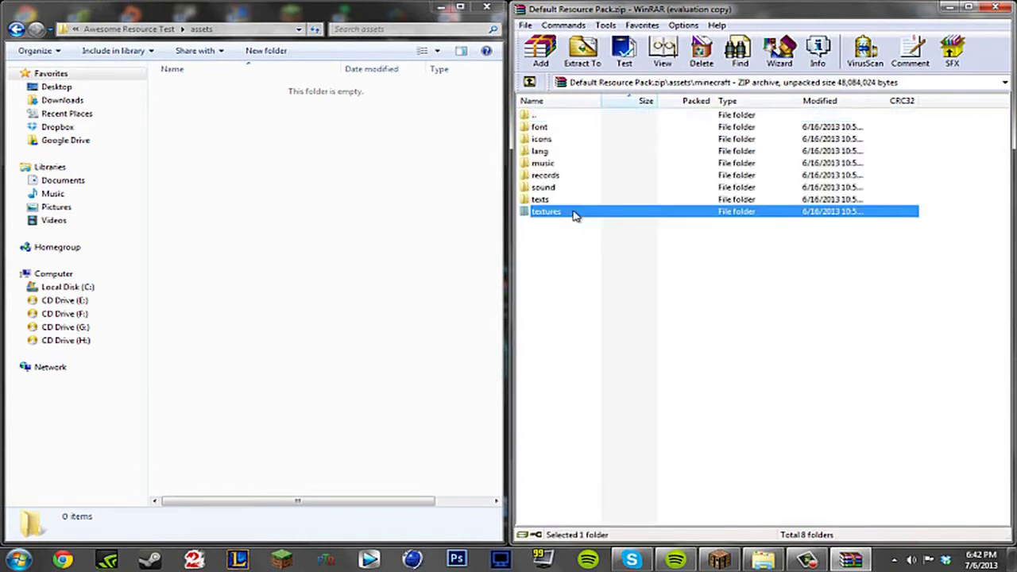
pyautogui.doubleClick(576, 216)
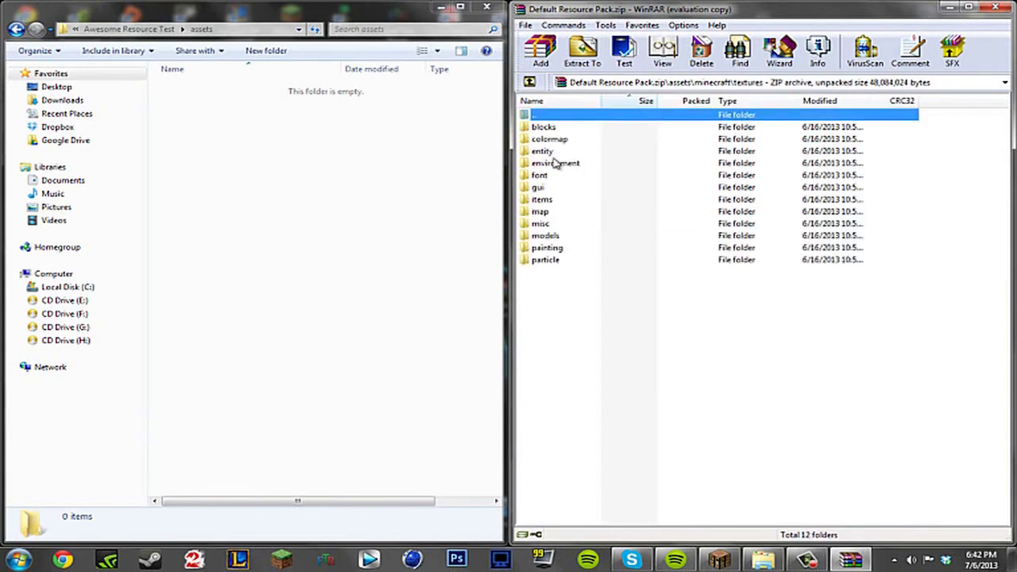
pyautogui.doubleClick(565, 116)
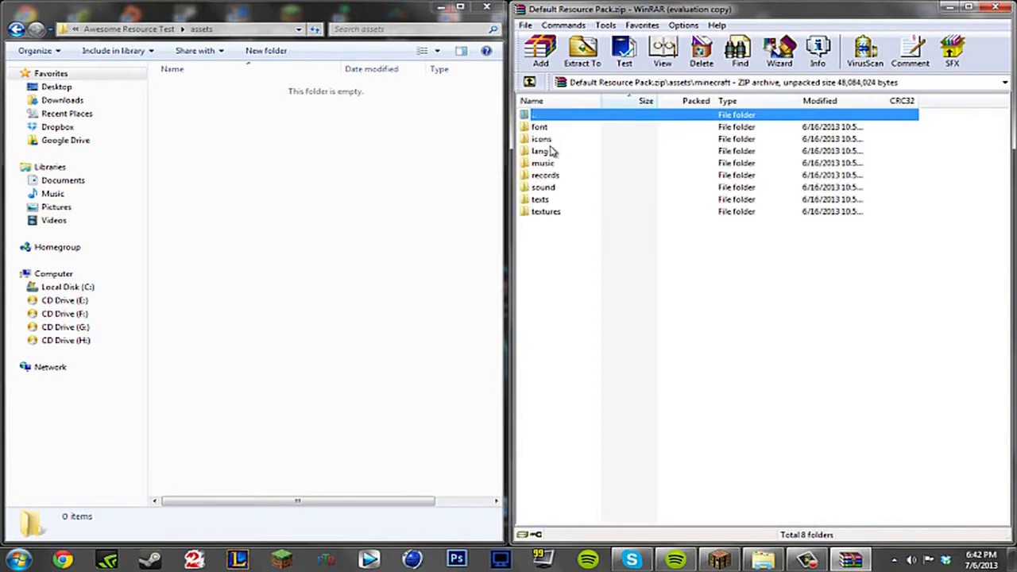
pyautogui.doubleClick(545, 213)
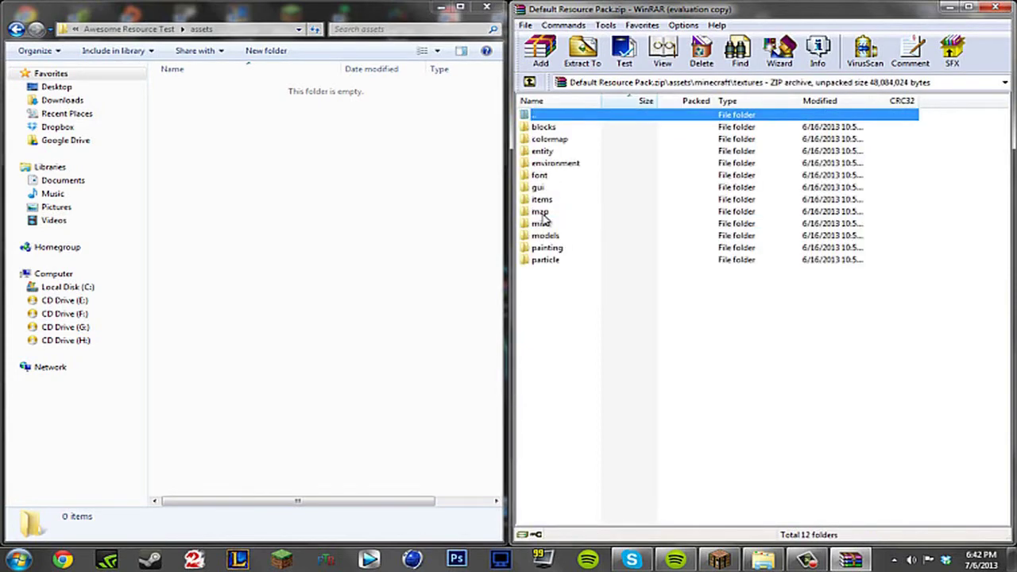
# Look through the block images in the archive's textures\blocks folder, and return to the archive's assets level
pyautogui.doubleClick(555, 120)
pyautogui.scroll(-8, 588, 198)
pyautogui.scroll(-3, 588, 421)
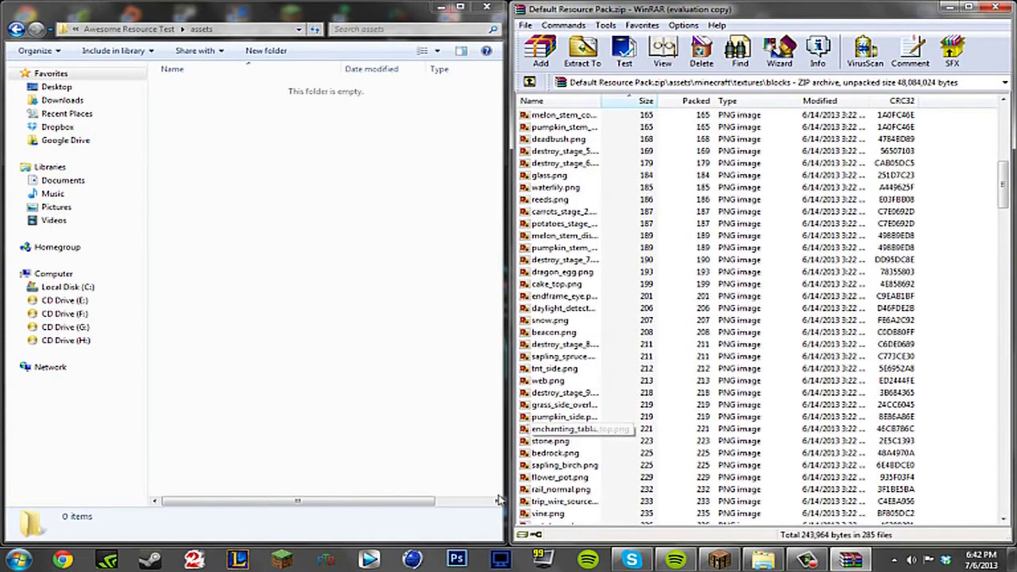
pyautogui.click(556, 442)
pyautogui.scroll(10, 594, 179)
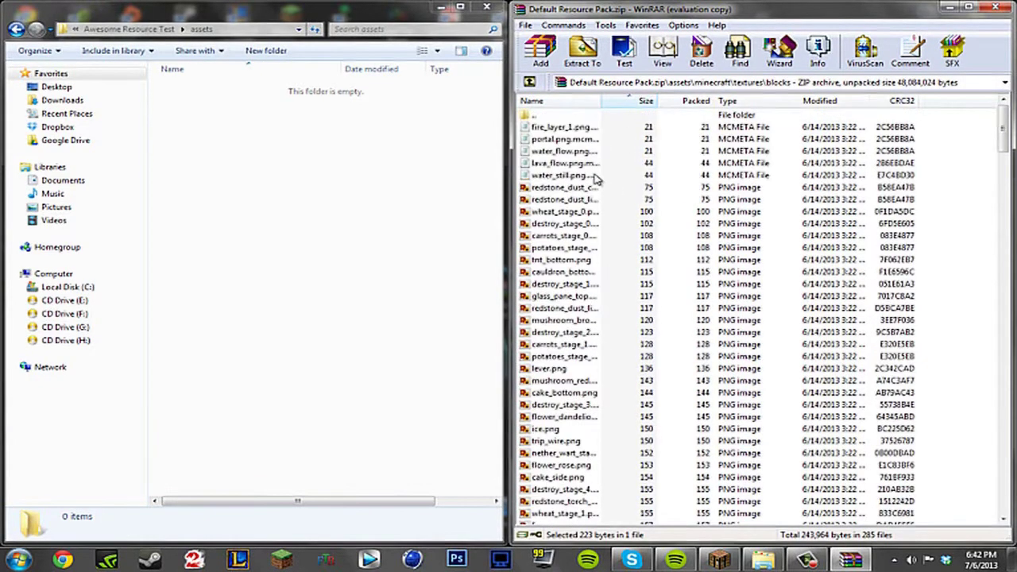
pyautogui.doubleClick(576, 117)
pyautogui.doubleClick(575, 118)
pyautogui.doubleClick(575, 118)
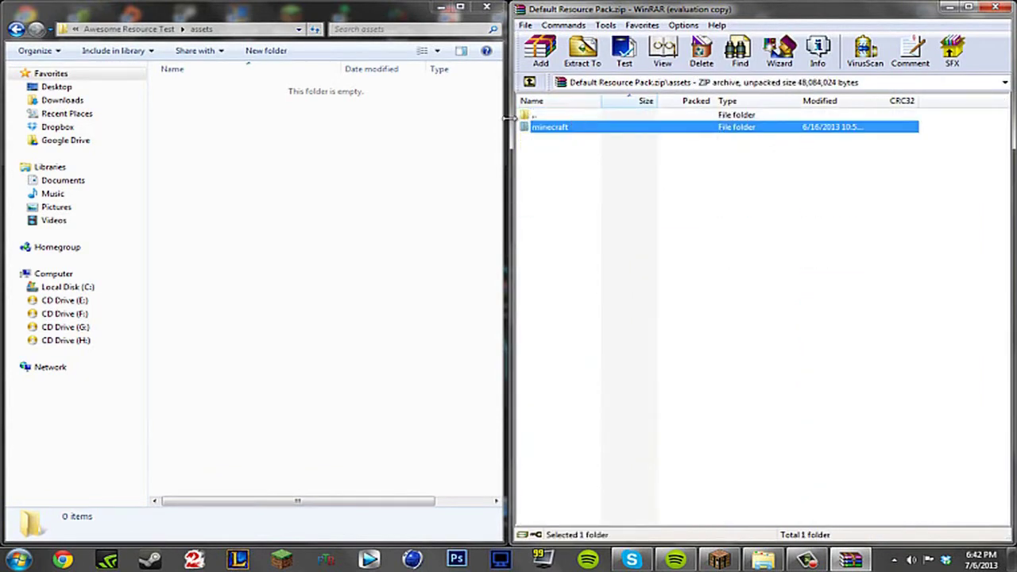
# Create a folder named minecraft inside the pack's empty assets folder
pyautogui.rightClick(247, 147)
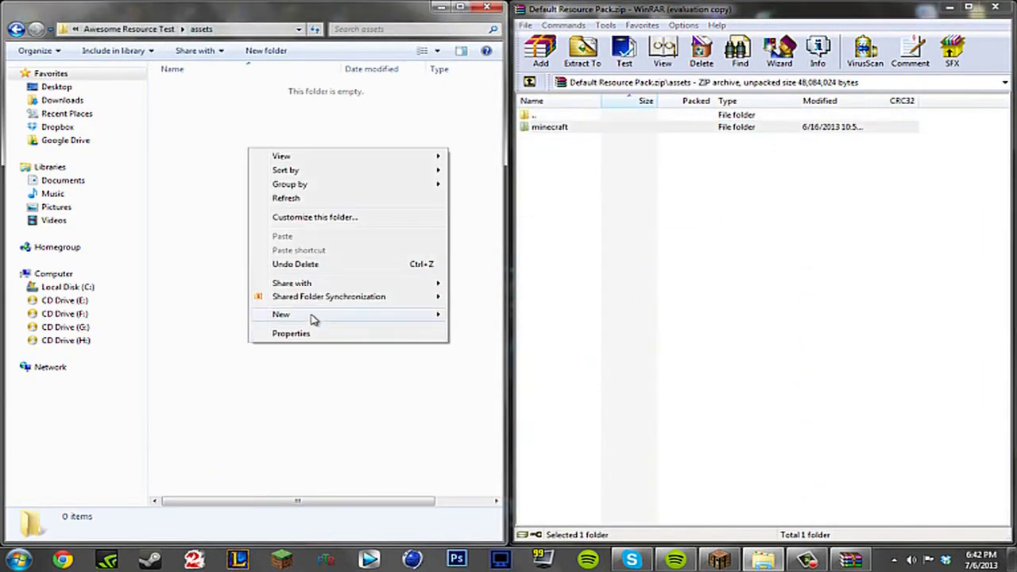
pyautogui.moveTo(316, 315)
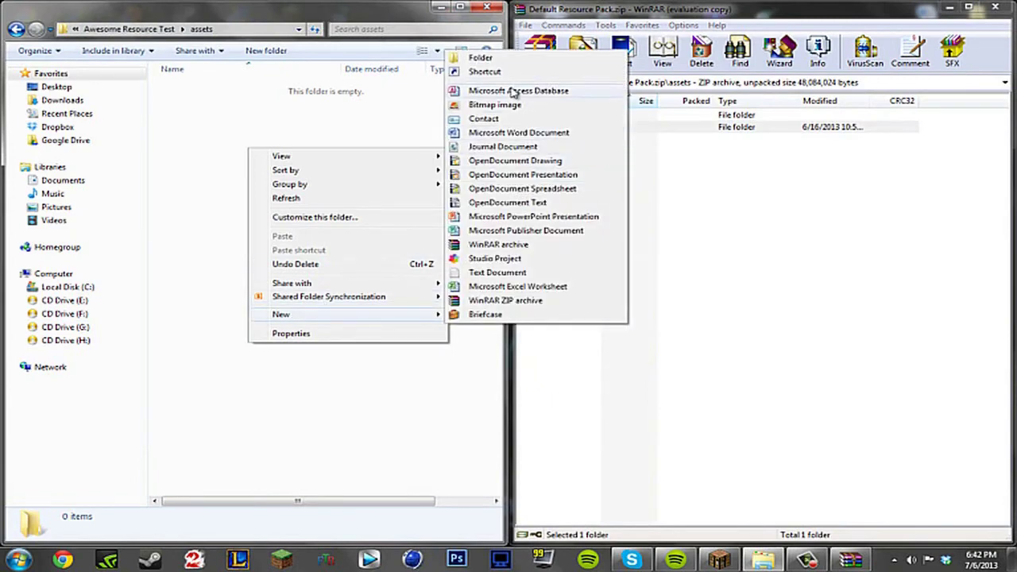
pyautogui.click(508, 59)
pyautogui.write('minecraft')
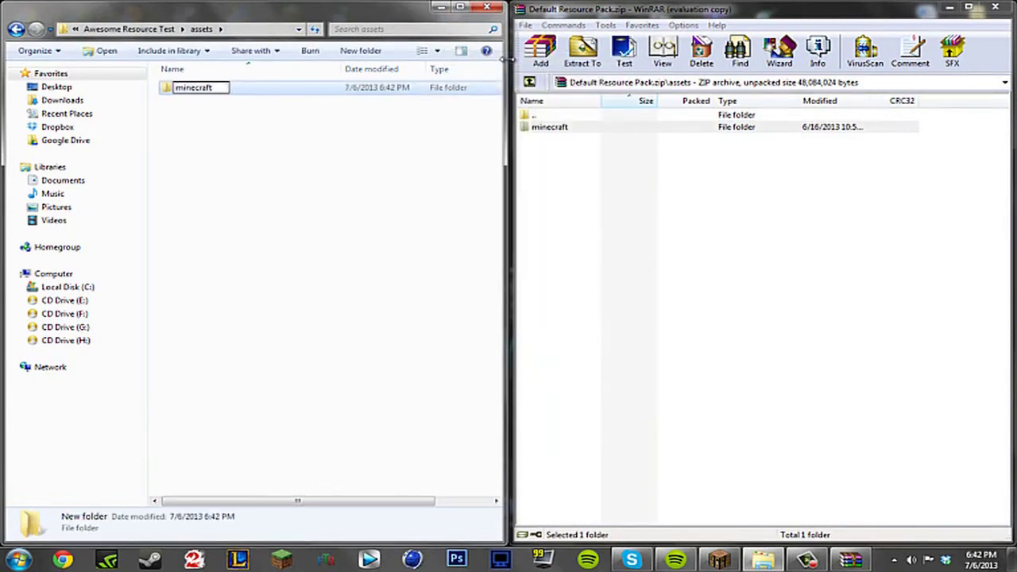
pyautogui.press('Return')
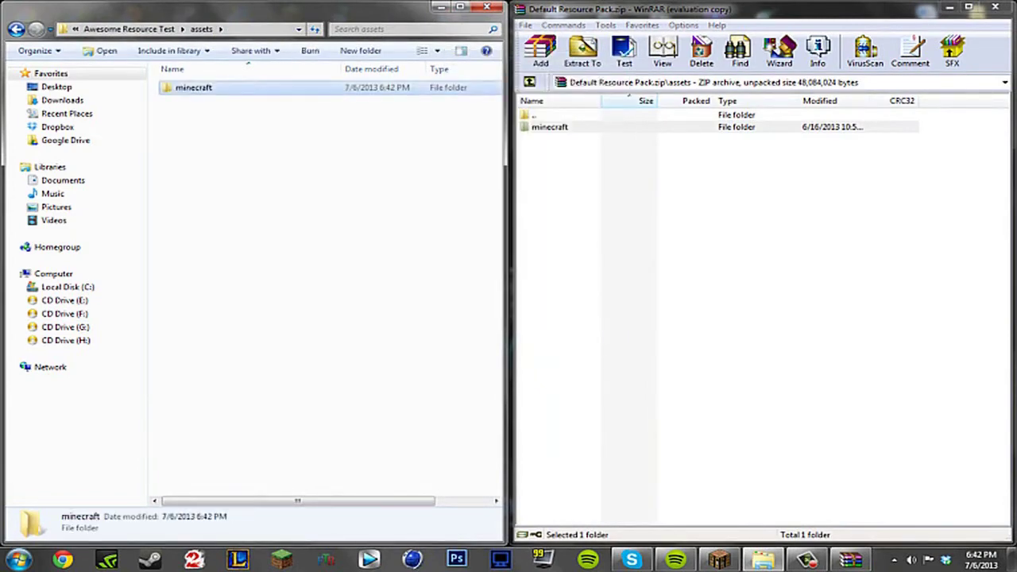
# Open the minecraft folder in both the pack and the archive, and create a folder named textures in the pack's one
pyautogui.doubleClick(397, 93)
pyautogui.doubleClick(563, 128)
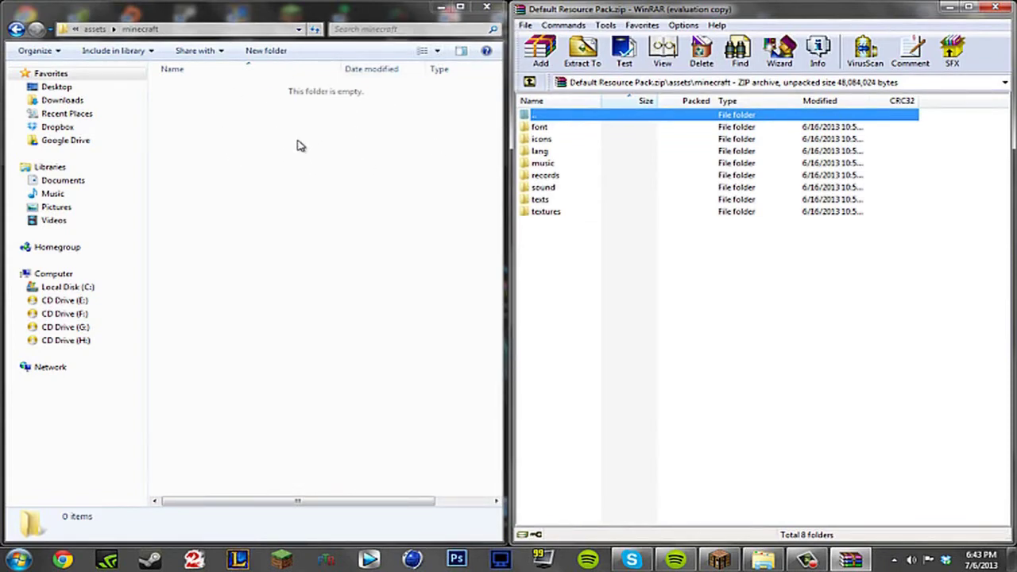
pyautogui.rightClick(300, 175)
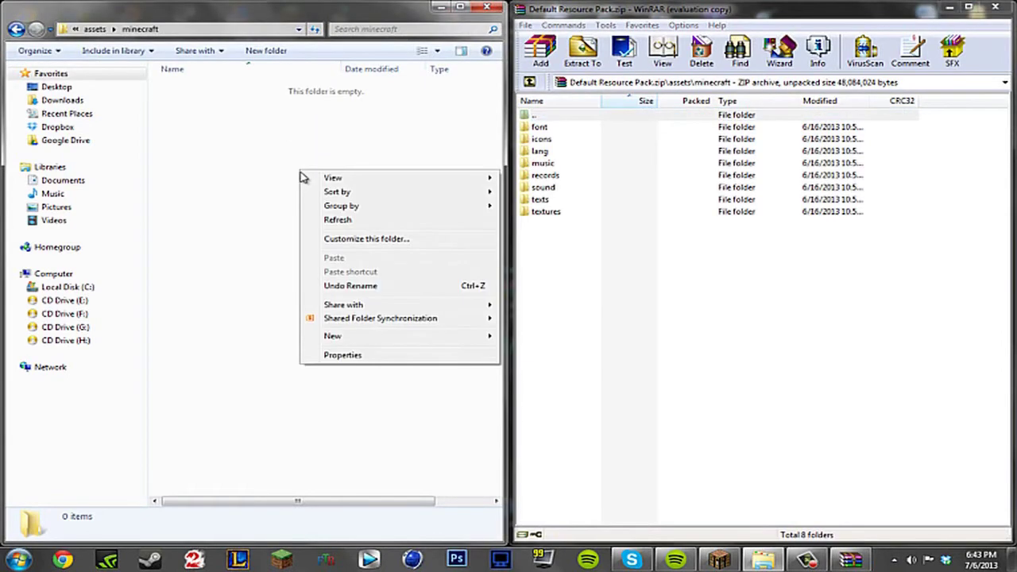
pyautogui.moveTo(477, 336)
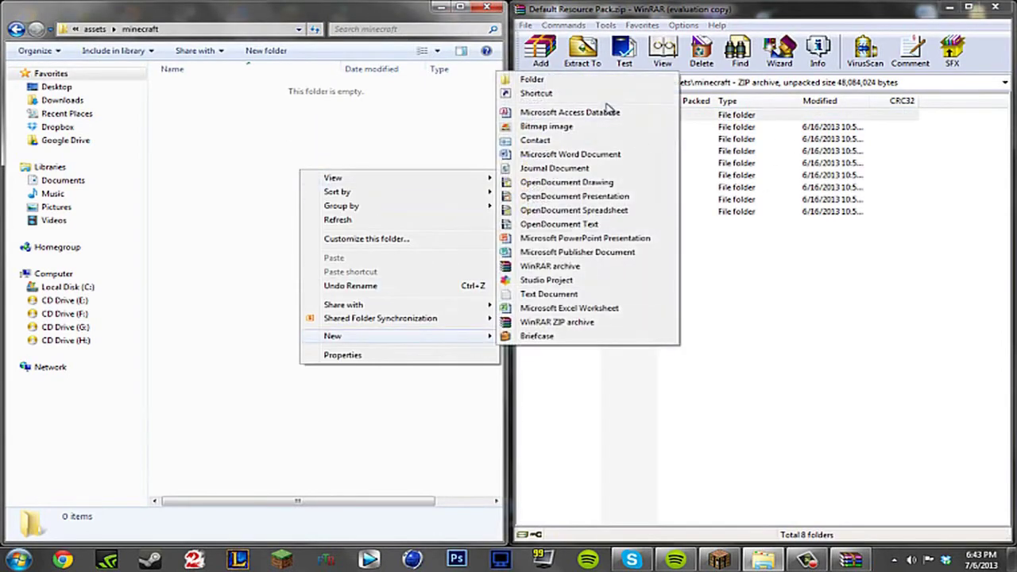
pyautogui.click(534, 80)
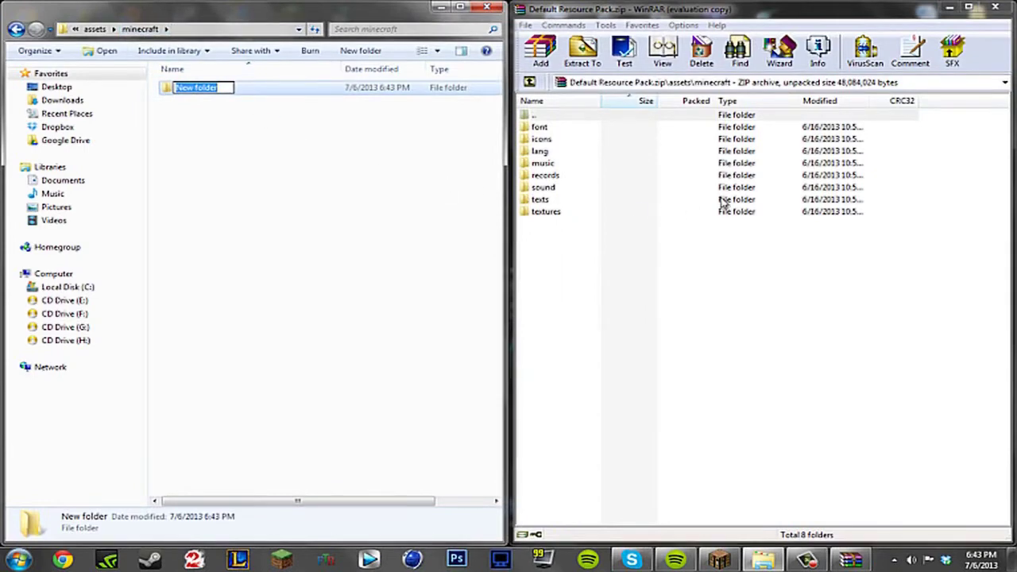
pyautogui.press('BackSpace')
pyautogui.write('text')
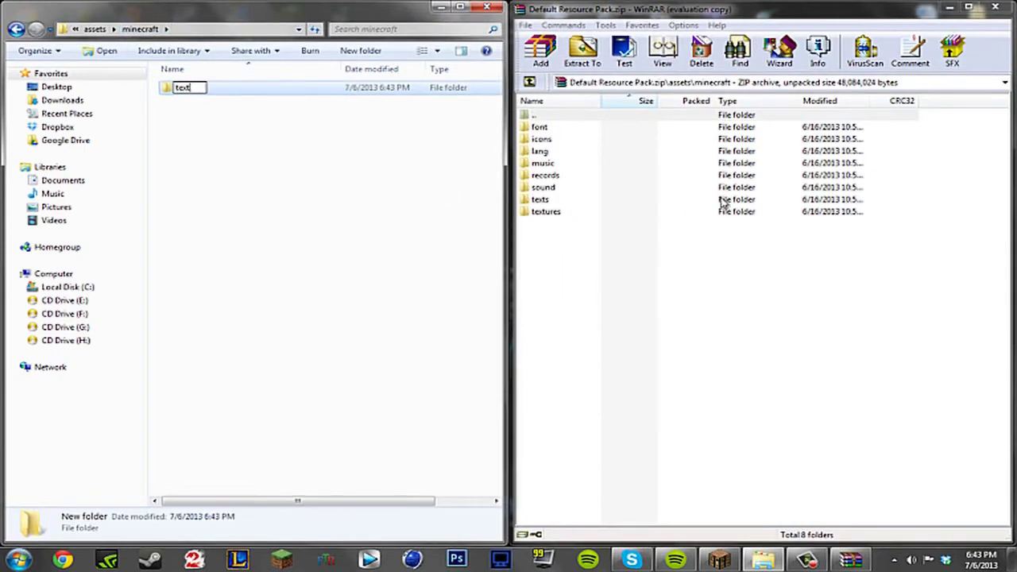
pyautogui.write('ures')
pyautogui.press('Return')
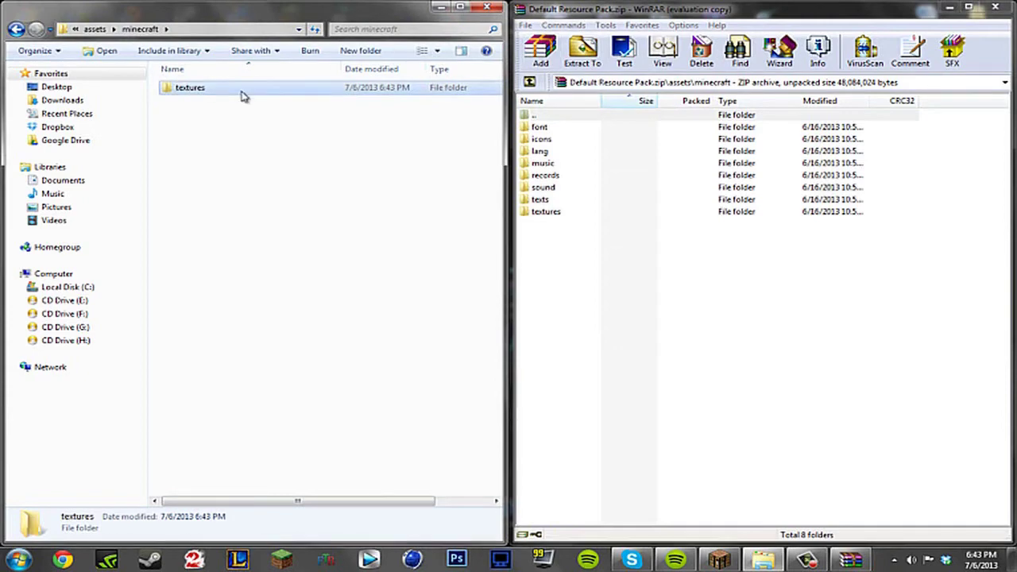
# Open the pack's textures folder and the archive's textures\blocks folder, and create a folder named blocks in the pack's textures folder
pyautogui.doubleClick(204, 92)
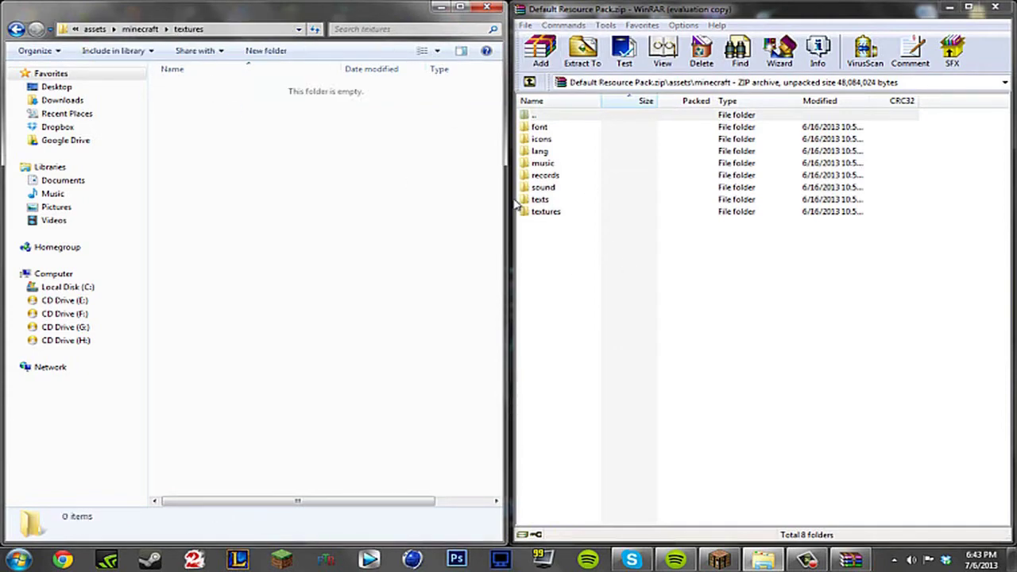
pyautogui.click(554, 219)
pyautogui.doubleClick(554, 215)
pyautogui.doubleClick(543, 127)
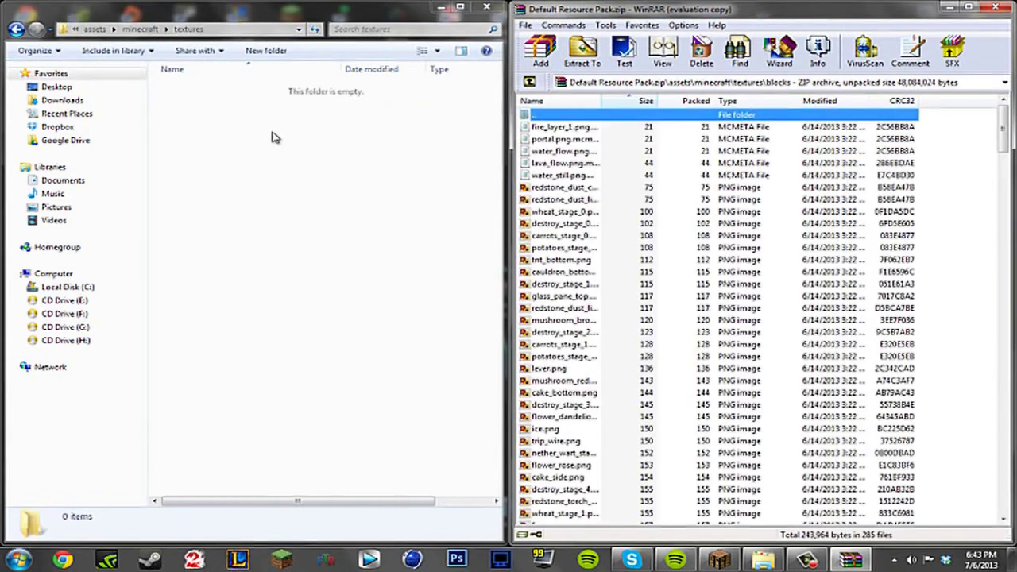
pyautogui.rightClick(273, 133)
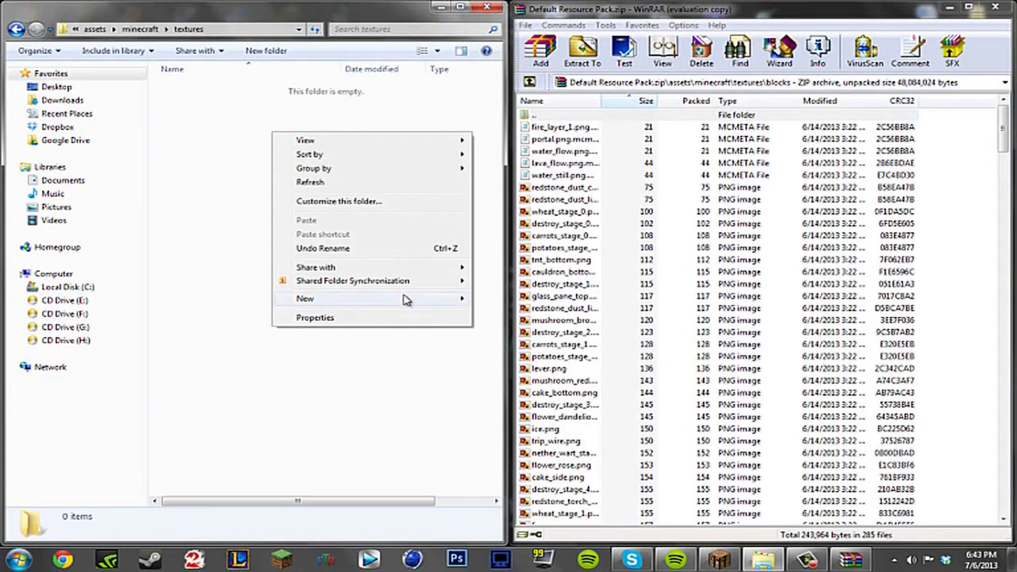
pyautogui.moveTo(406, 299)
pyautogui.click(507, 298)
pyautogui.press('BackSpace')
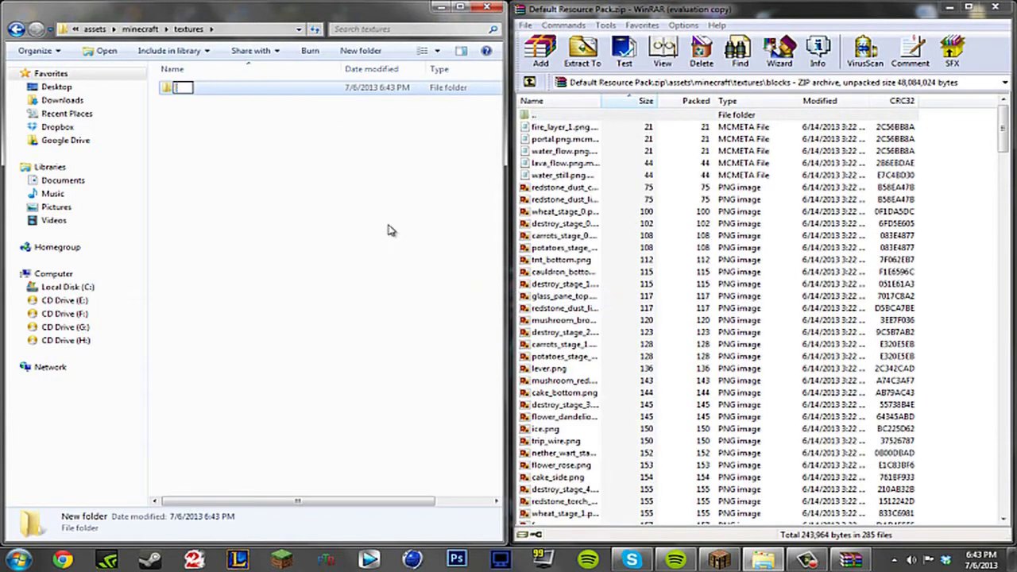
pyautogui.write('blocks')
pyautogui.press('Return')
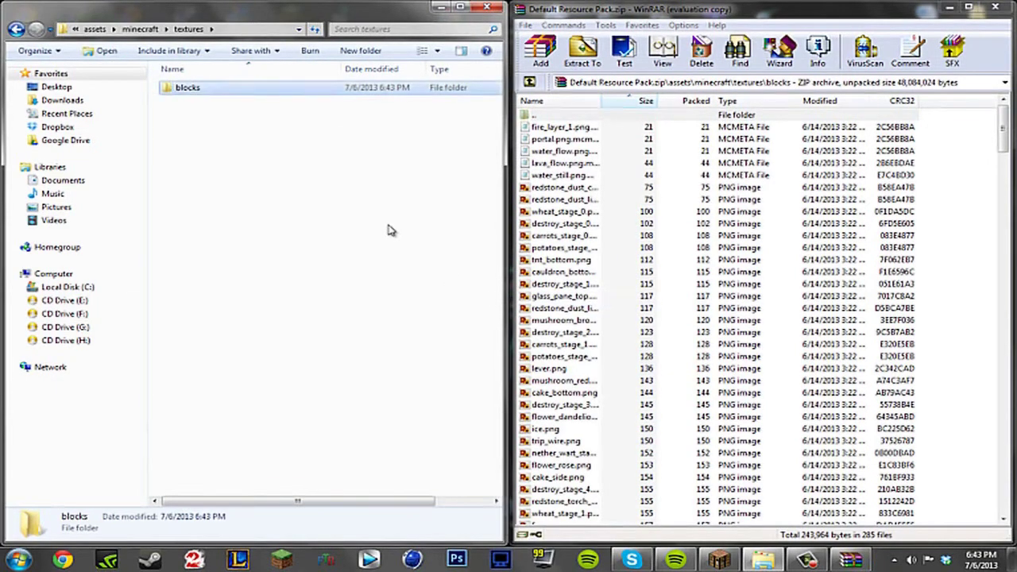
# Open the pack's blocks folder and copy stone.png into it from the default pack archive's textures\blocks folder
pyautogui.doubleClick(401, 90)
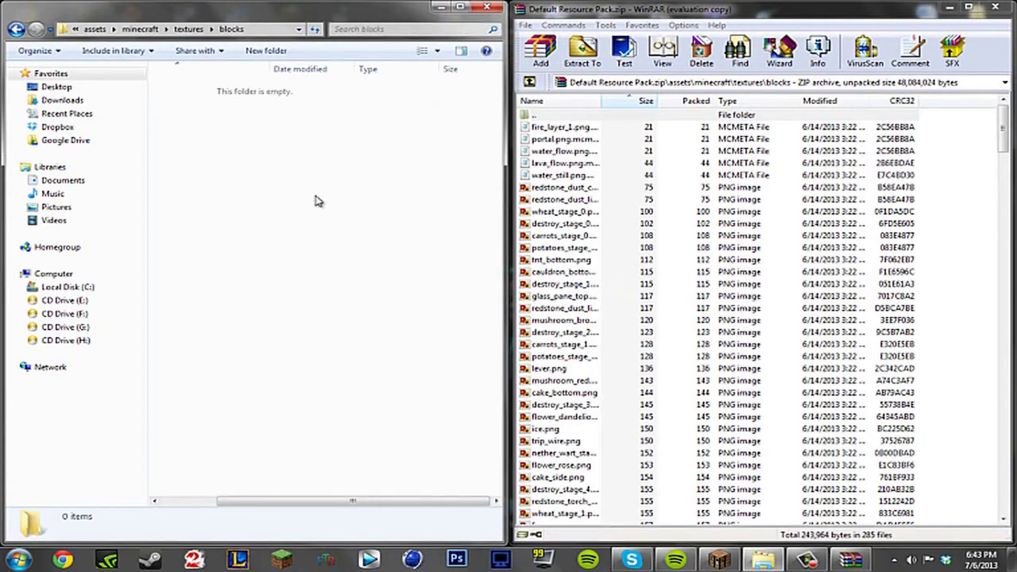
pyautogui.click(604, 227)
pyautogui.scroll(-15, 556, 318)
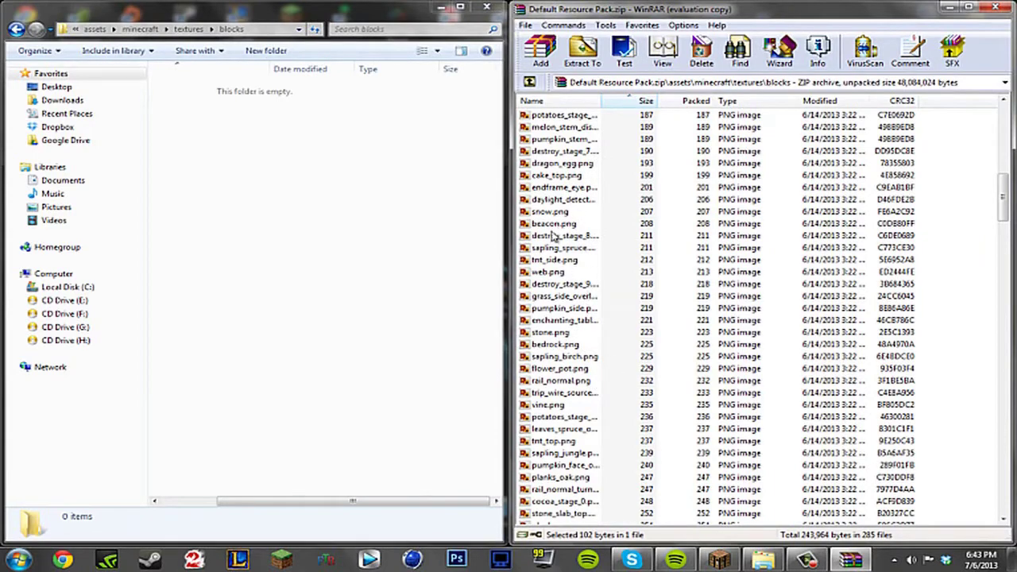
pyautogui.scroll(-2, 560, 457)
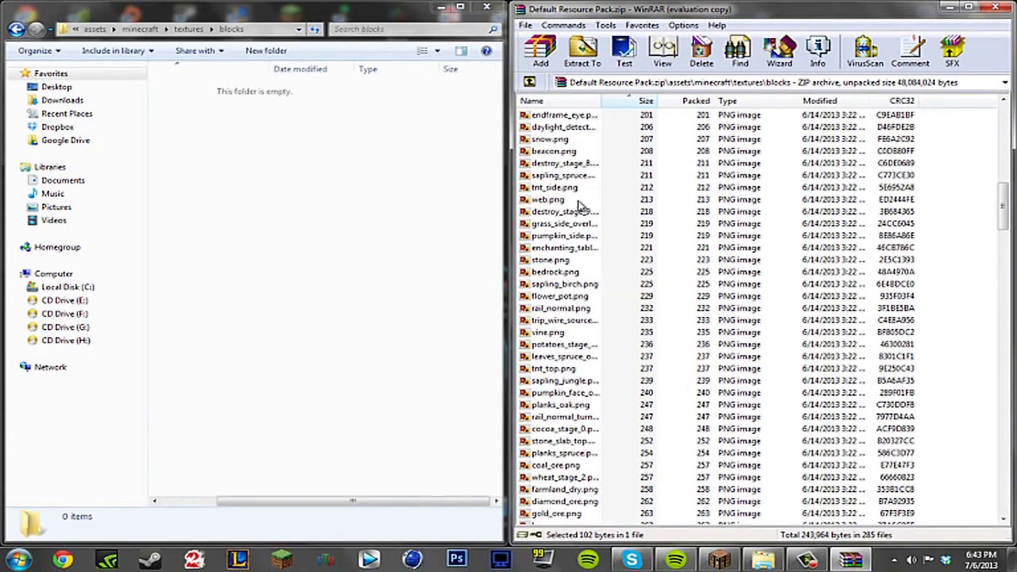
pyautogui.scroll(4, 590, 249)
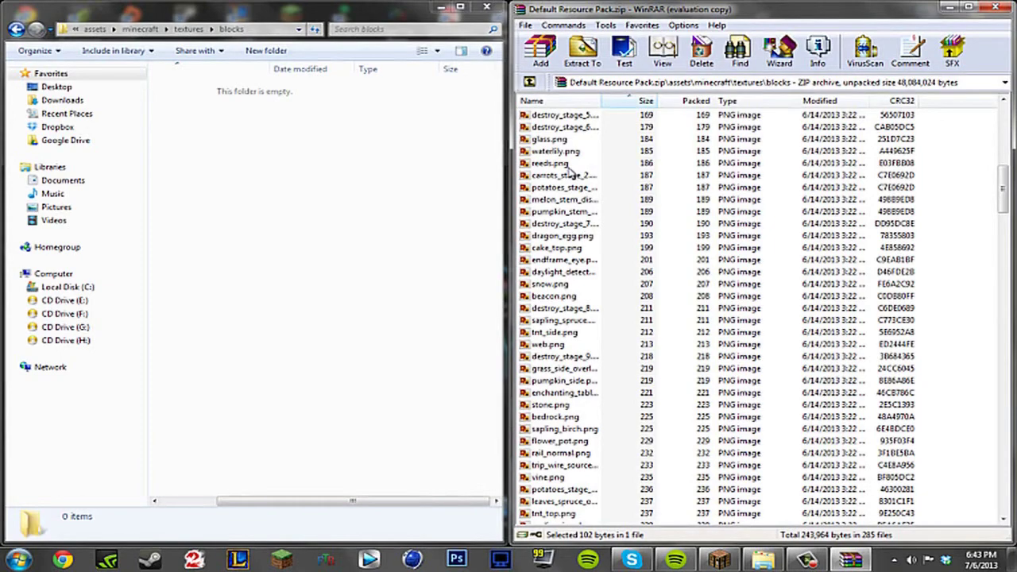
pyautogui.scroll(1, 570, 173)
pyautogui.scroll(4, 570, 173)
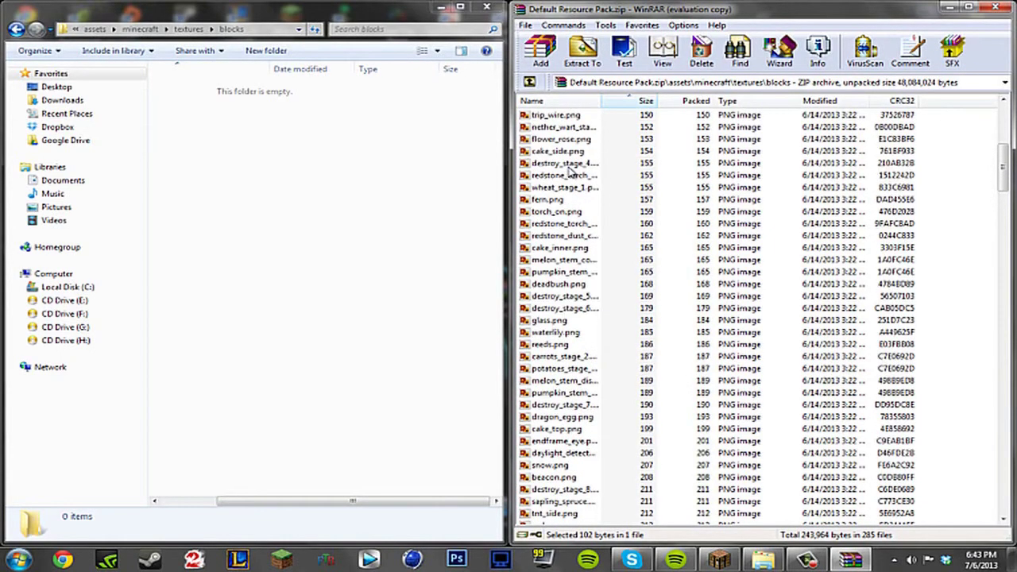
pyautogui.scroll(3, 555, 274)
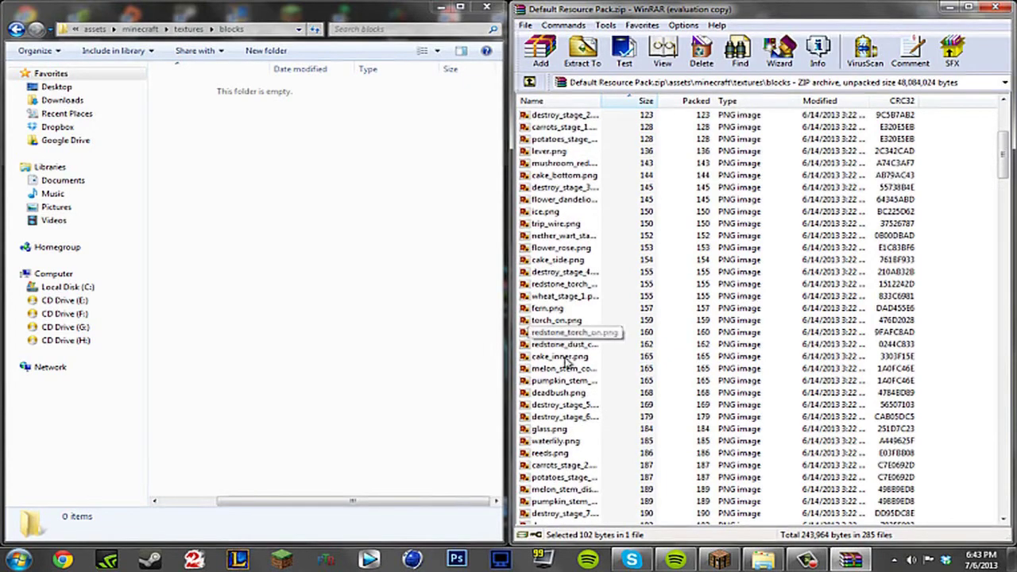
pyautogui.scroll(-4, 561, 395)
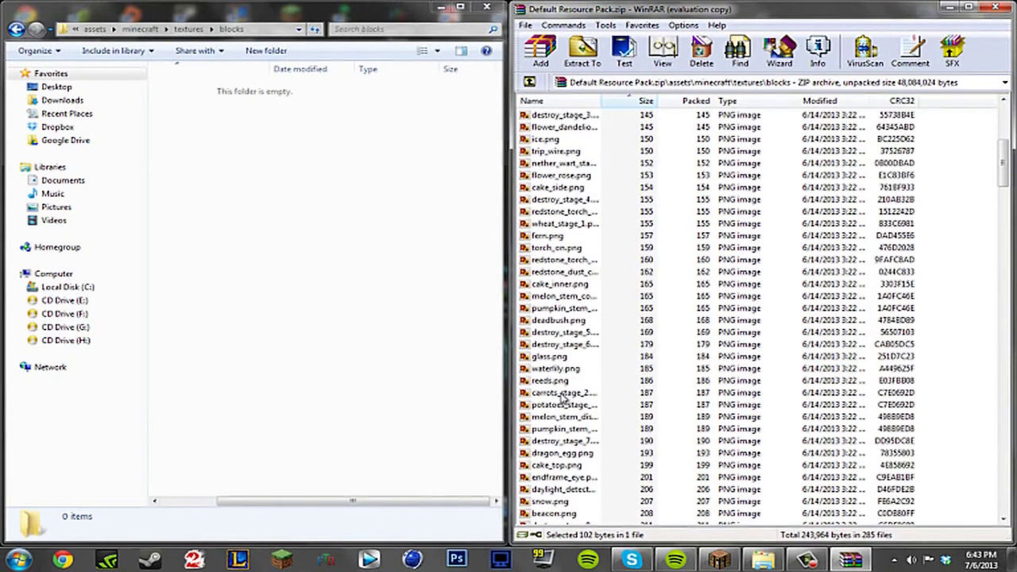
pyautogui.scroll(-2, 561, 395)
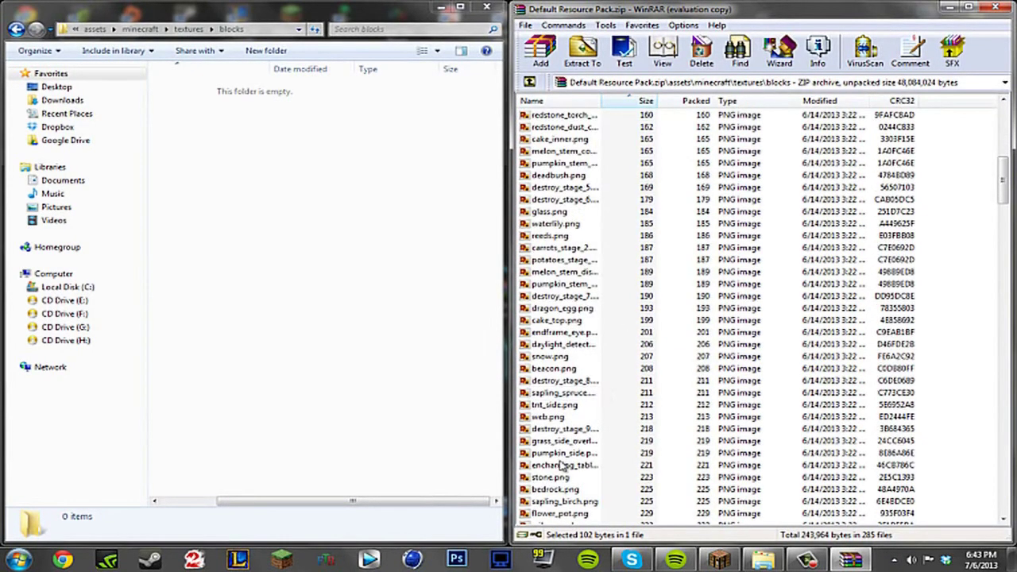
pyautogui.moveTo(560, 477); pyautogui.dragTo(384, 473)
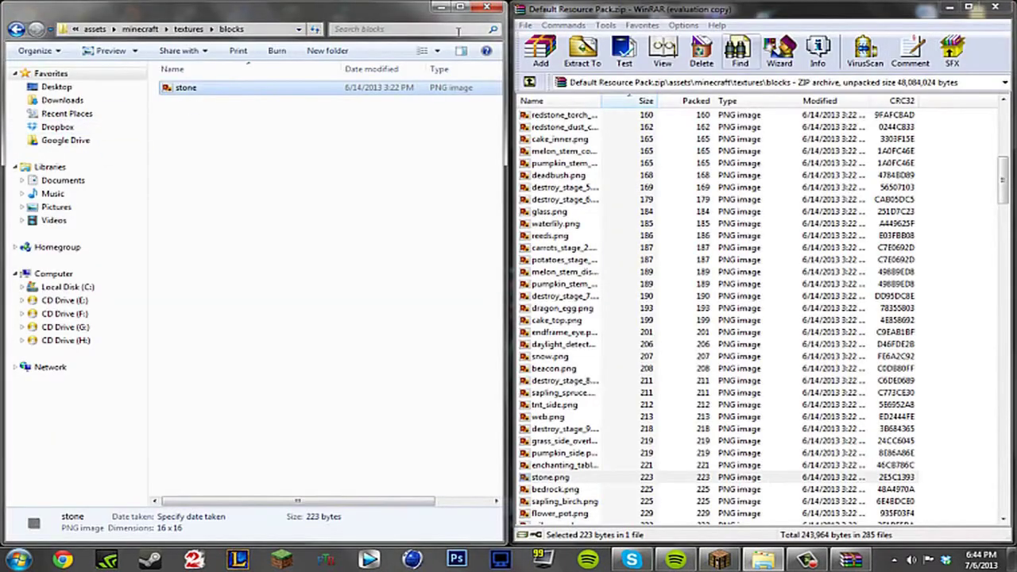
# Open the pack's copied stone image in Adobe Photoshop CS6
pyautogui.moveTo(325, 6); pyautogui.dragTo(543, 6)
pyautogui.rightClick(479, 90)
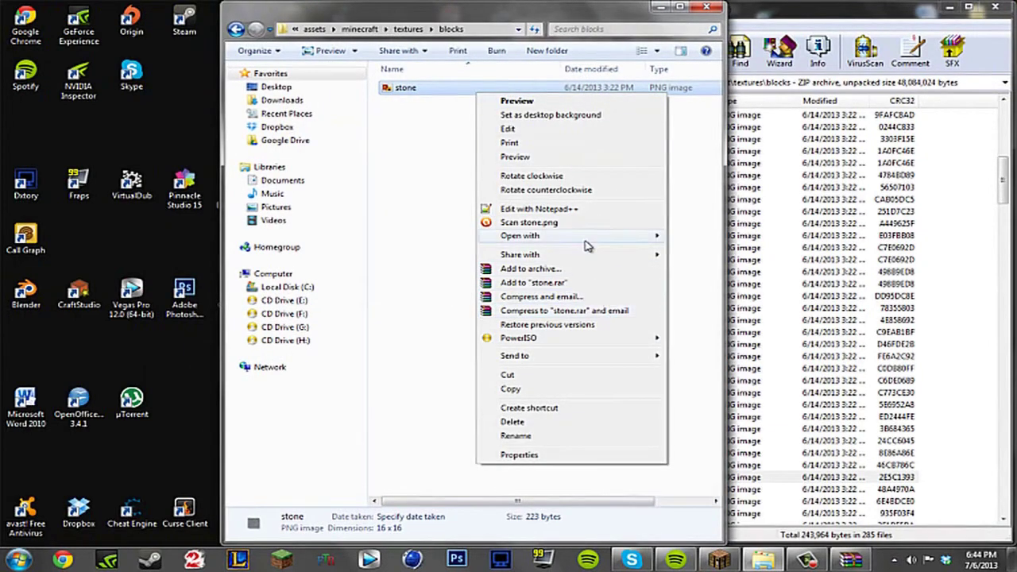
pyautogui.moveTo(601, 235)
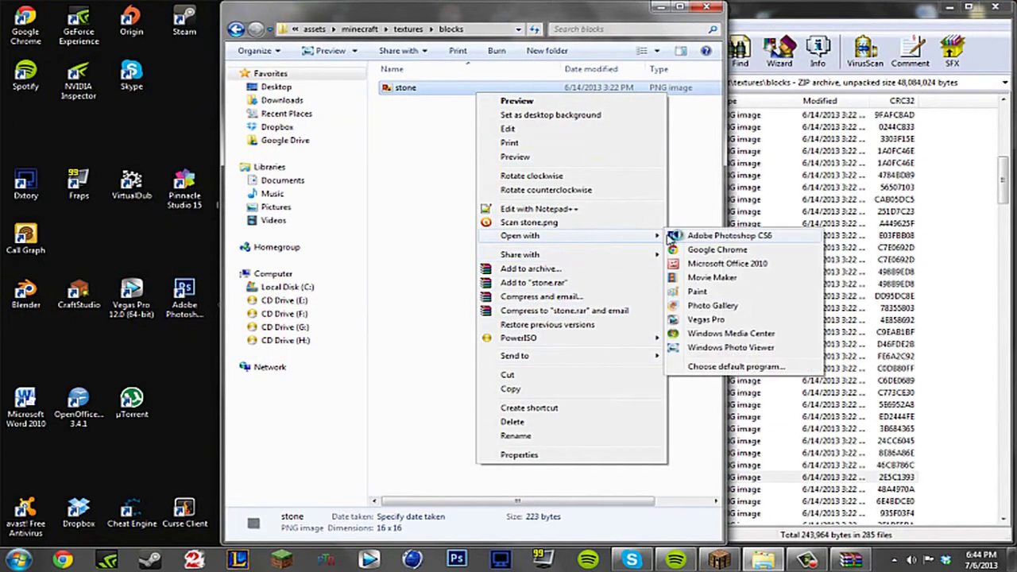
pyautogui.click(707, 235)
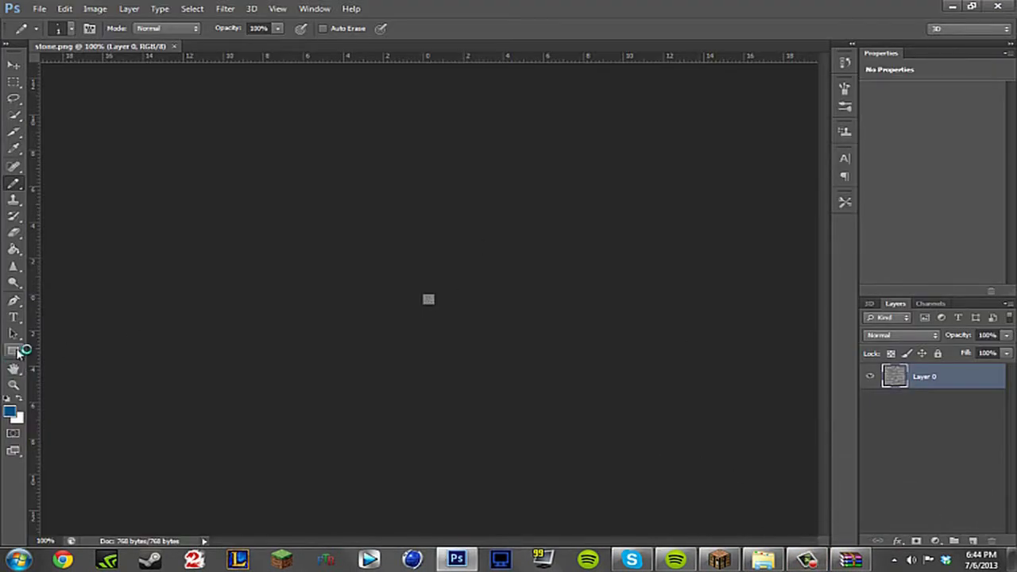
# Paint a freehand blue scribble over the stone texture with the 1-pixel Pencil tool, covering much of the middle
pyautogui.click(14, 385)
pyautogui.moveTo(425, 297); pyautogui.dragTo(426, 294)
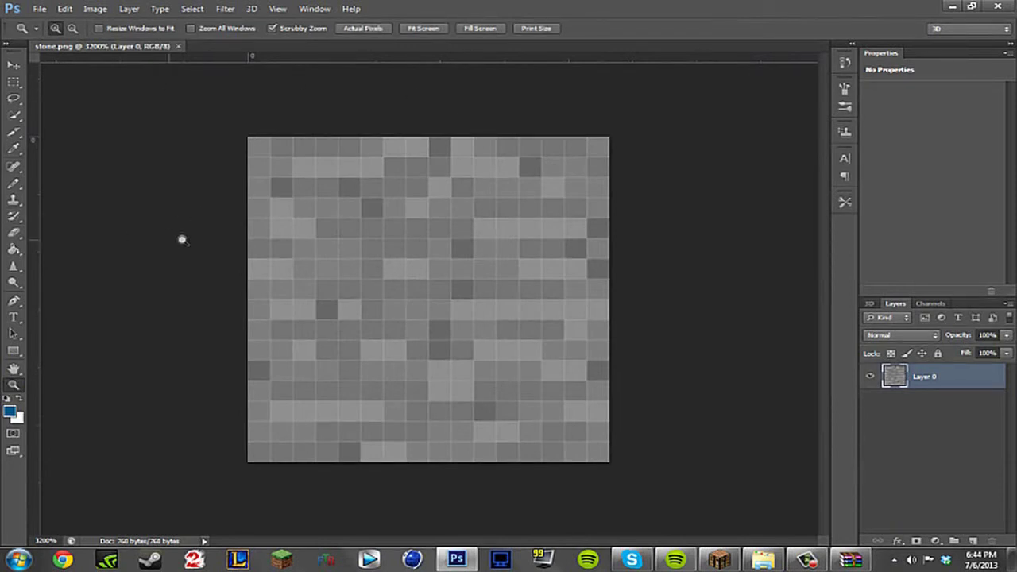
pyautogui.click(14, 182)
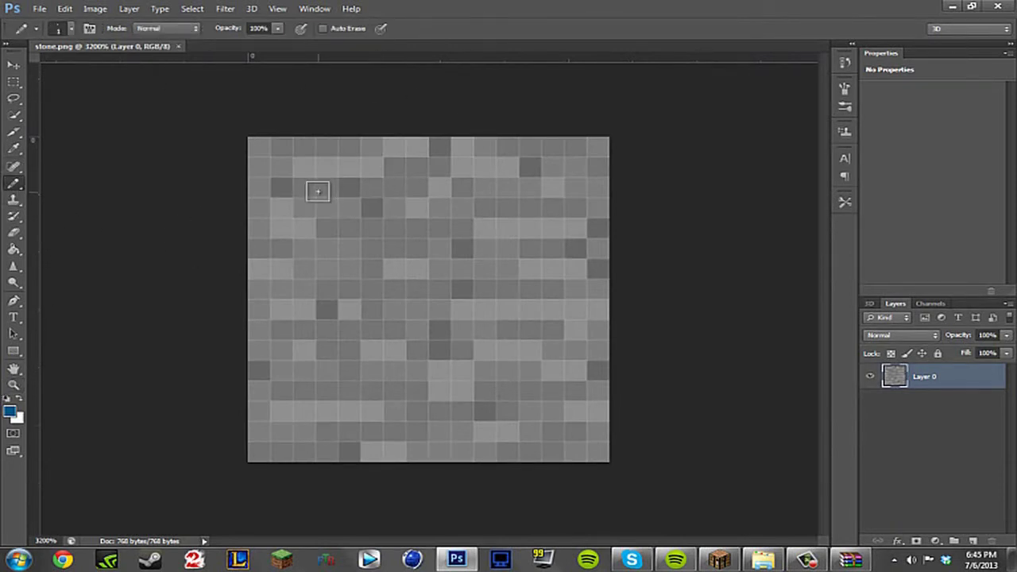
pyautogui.moveTo(326, 187); pyautogui.dragTo(326, 268)
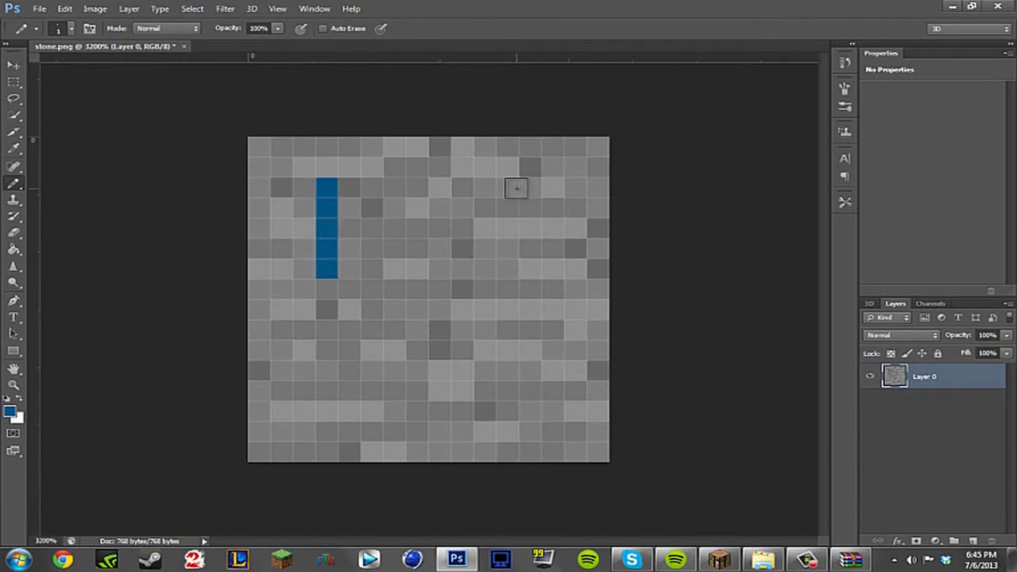
pyautogui.moveTo(345, 226)
pyautogui.mouseDown()
pyautogui.moveTo(402, 226)
pyautogui.moveTo(397, 182)
pyautogui.moveTo(417, 208)
pyautogui.moveTo(393, 247)
pyautogui.moveTo(395, 268)
pyautogui.moveTo(486, 268)
pyautogui.mouseUp()
pyautogui.moveTo(417, 211)
pyautogui.mouseDown()
pyautogui.moveTo(482, 211)
pyautogui.moveTo(440, 237)
pyautogui.moveTo(236, 273)
pyautogui.moveTo(594, 452)
pyautogui.moveTo(433, 427)
pyautogui.moveTo(530, 410)
pyautogui.mouseUp()
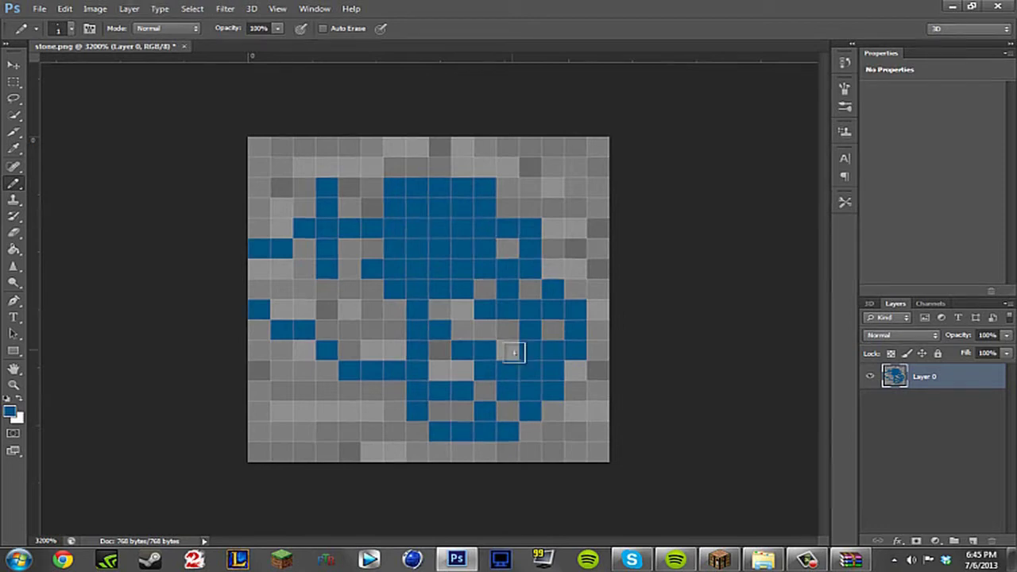
# Save a PNG copy of the edited texture as stone.png on the desktop, and quit Photoshop without saving the open document
pyautogui.click(39, 9)
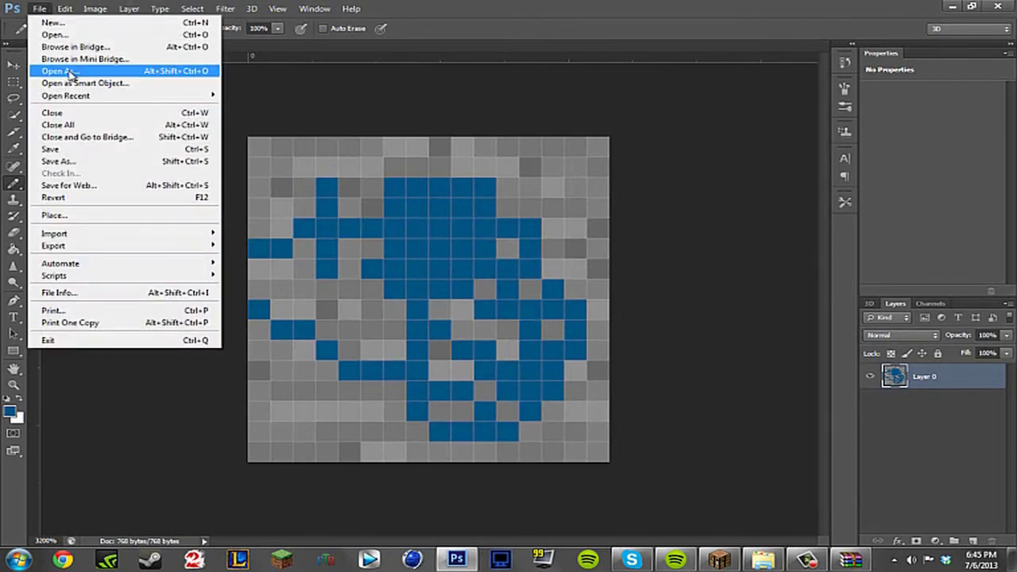
pyautogui.click(63, 162)
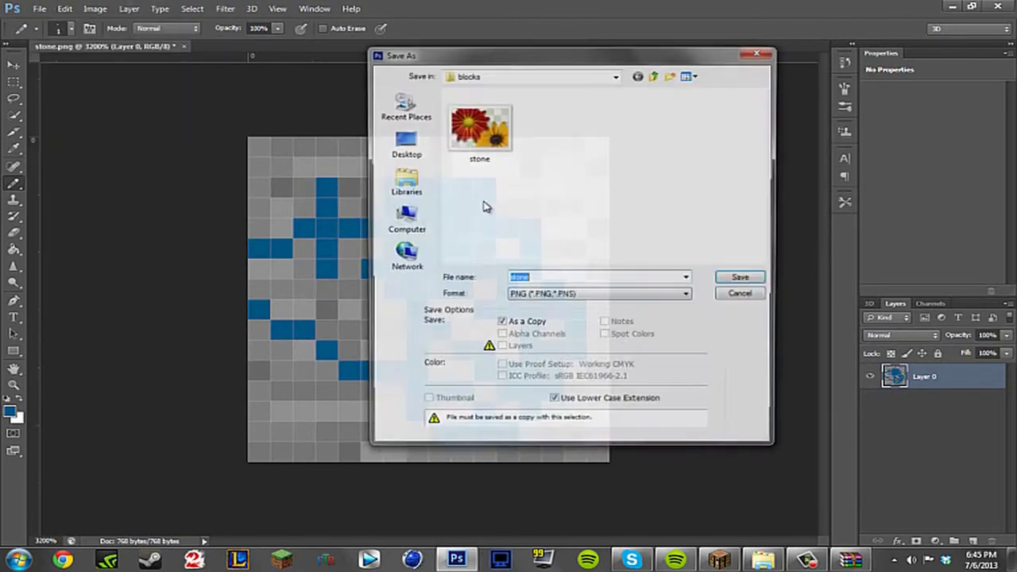
pyautogui.click(403, 143)
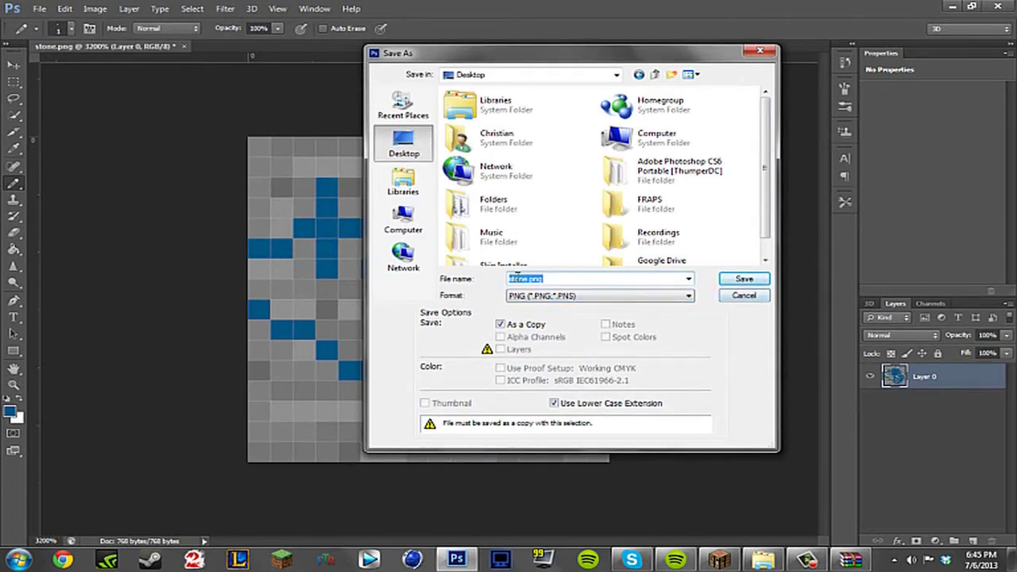
pyautogui.click(727, 283)
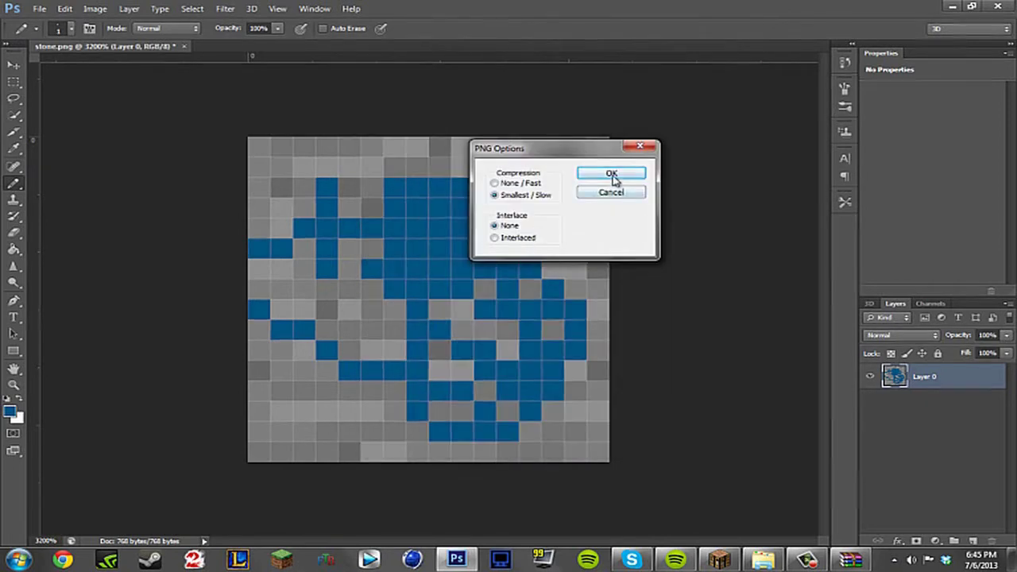
pyautogui.click(611, 174)
pyautogui.hotkey('ctrl', 'q')
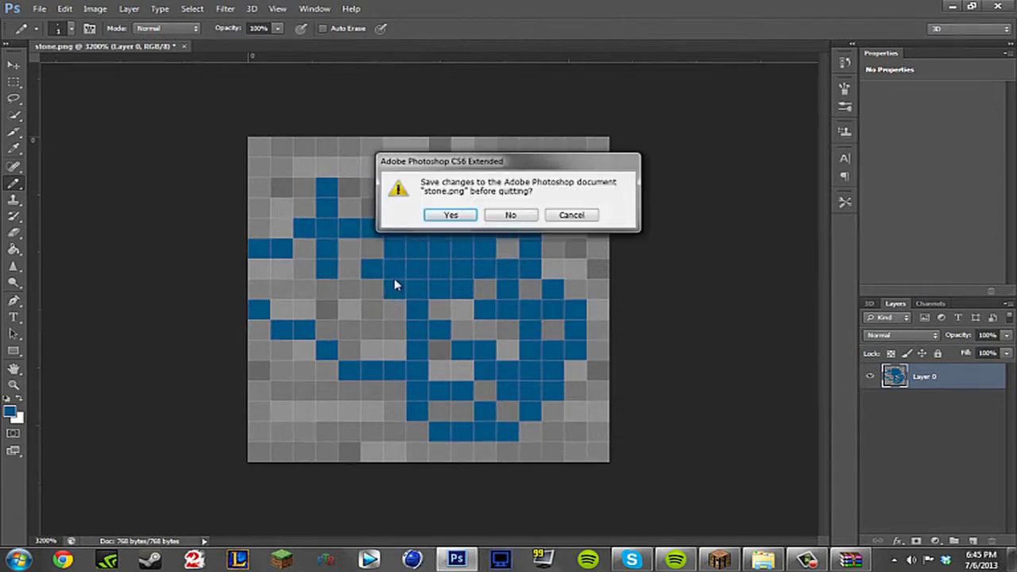
pyautogui.click(509, 215)
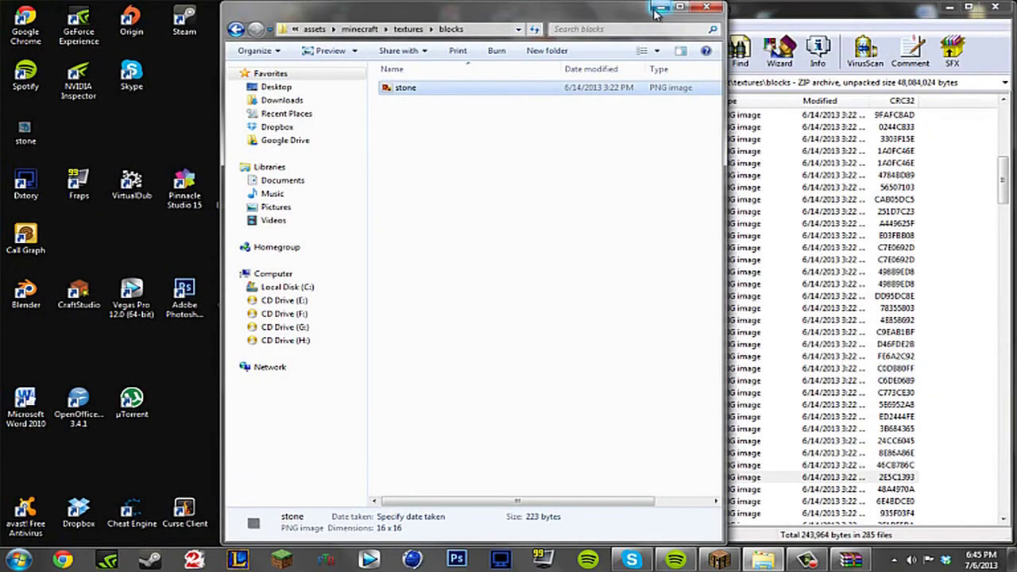
# Close the default pack archive and move the desktop's stone image beside the blocks folder window
pyautogui.moveTo(538, 16); pyautogui.dragTo(386, 16)
pyautogui.moveTo(715, 13); pyautogui.dragTo(503, 10)
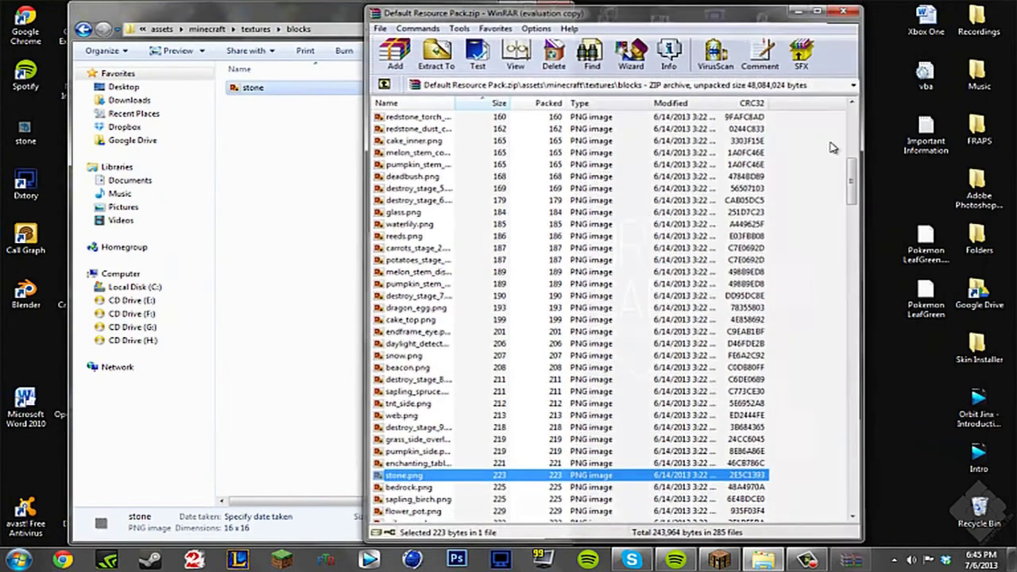
pyautogui.click(847, 8)
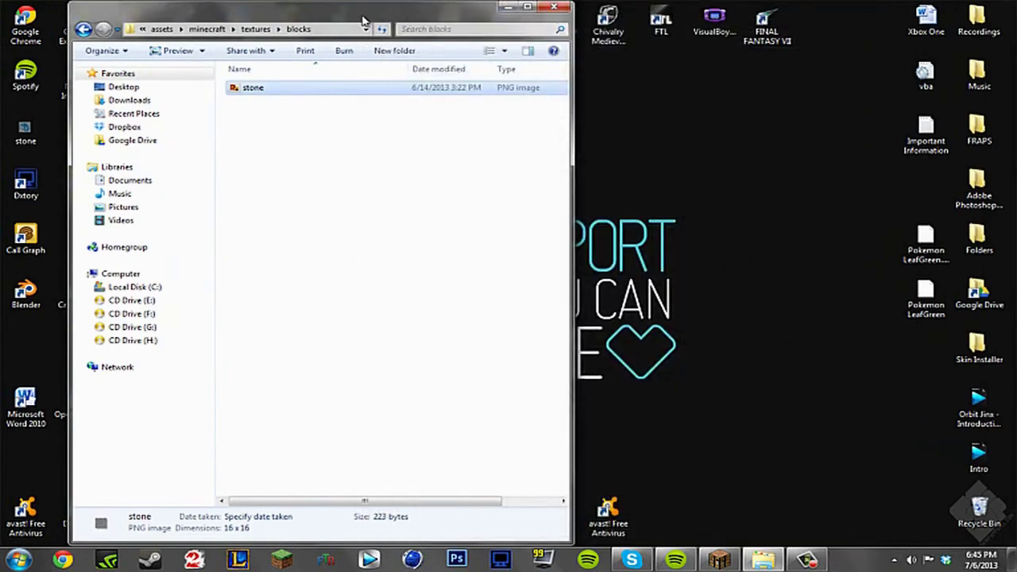
pyautogui.moveTo(363, 22); pyautogui.dragTo(463, 22)
pyautogui.moveTo(351, 87); pyautogui.dragTo(719, 232)
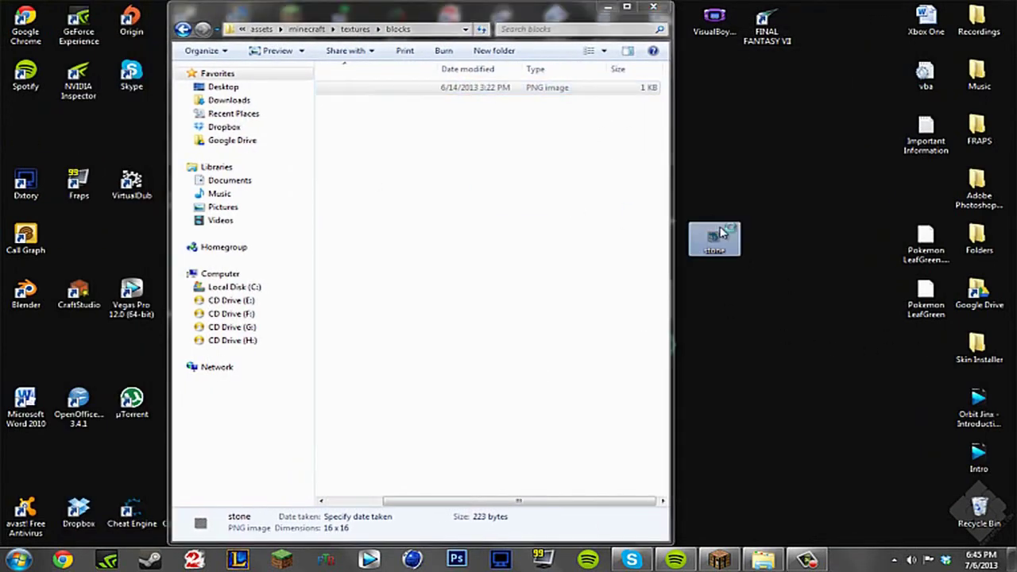
# Preview the edited stone image on the desktop and close the viewer
pyautogui.doubleClick(716, 236)
pyautogui.scroll(3, 507, 282)
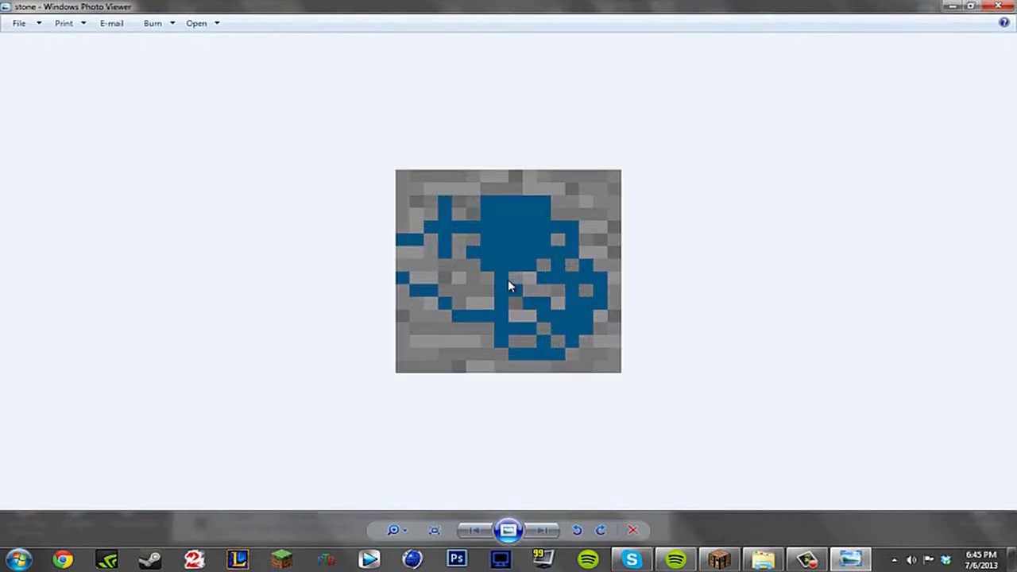
pyautogui.scroll(-5, 507, 279)
pyautogui.click(1013, 6)
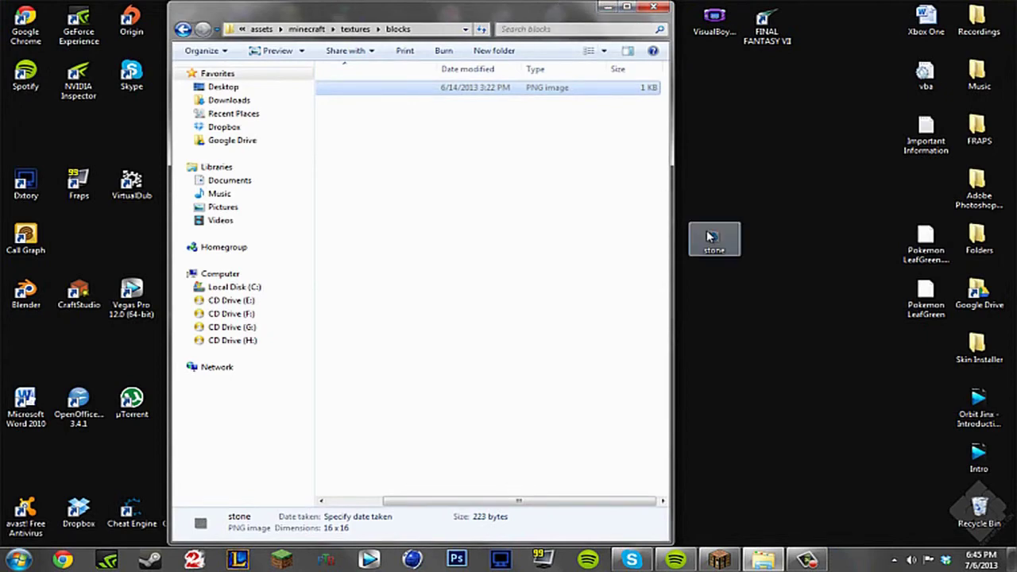
# Move the edited stone image from the desktop into the pack's blocks folder, replacing the original, and view it there
pyautogui.moveTo(710, 237); pyautogui.dragTo(486, 203)
pyautogui.click(459, 213)
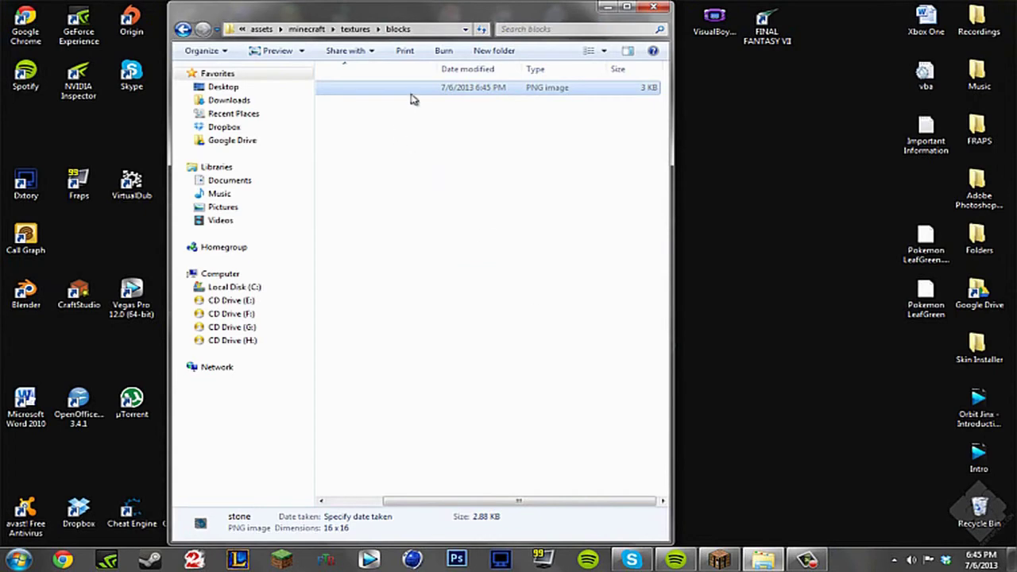
pyautogui.doubleClick(416, 93)
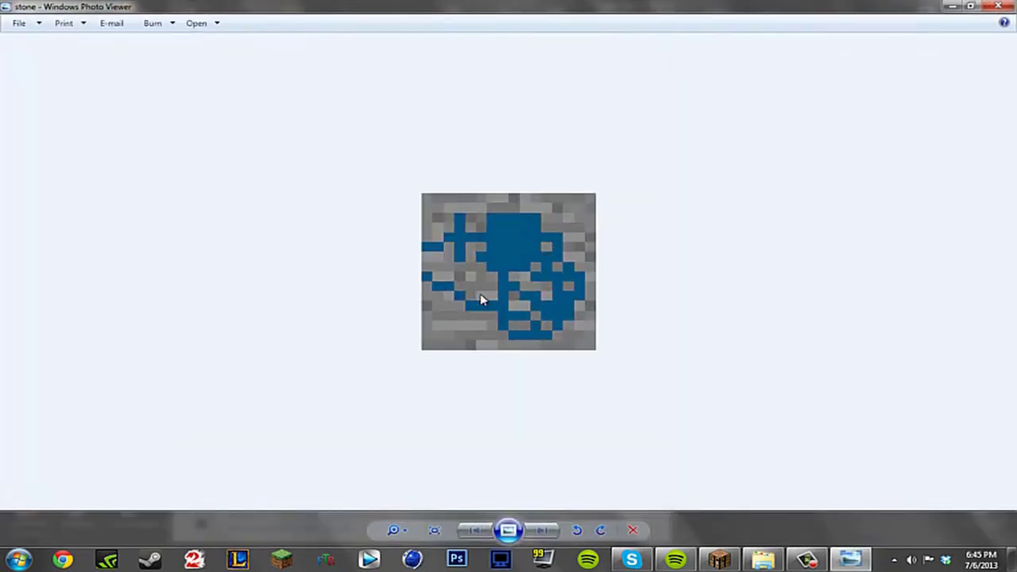
# Switch to Minecraft, leave the options, and load the singleplayer world Testing
pyautogui.click(719, 559)
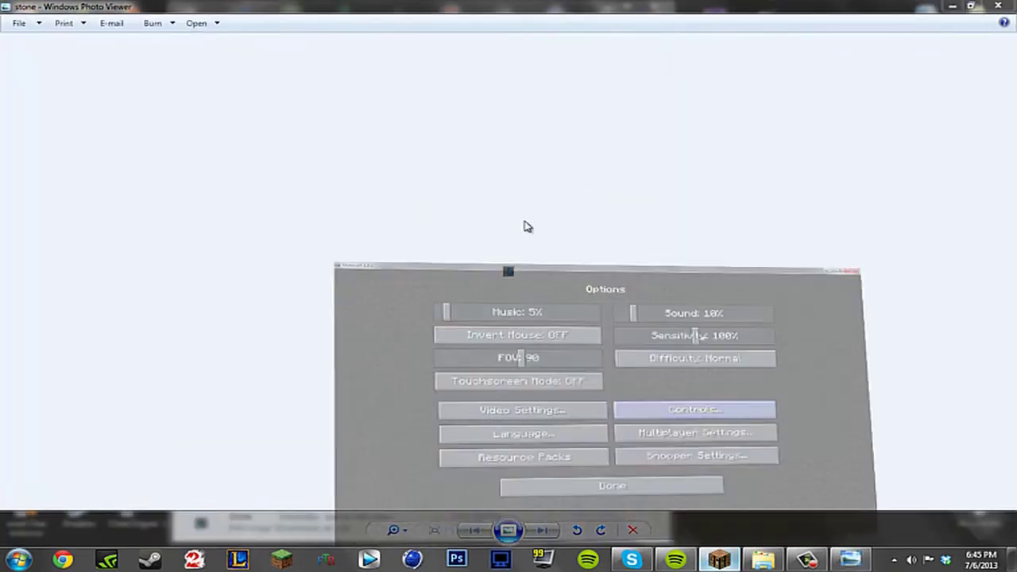
pyautogui.click(451, 433)
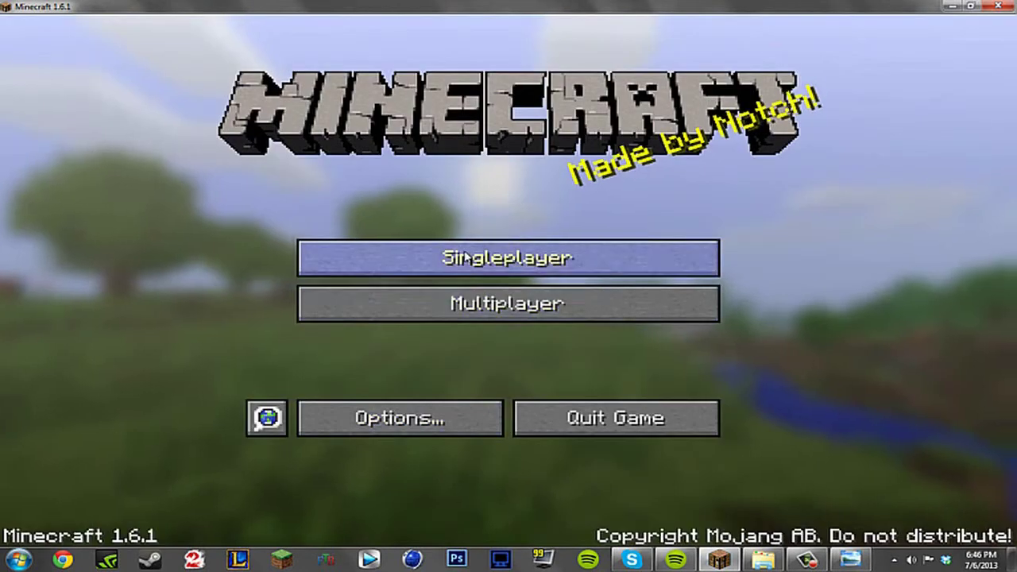
pyautogui.click(461, 258)
pyautogui.click(469, 232)
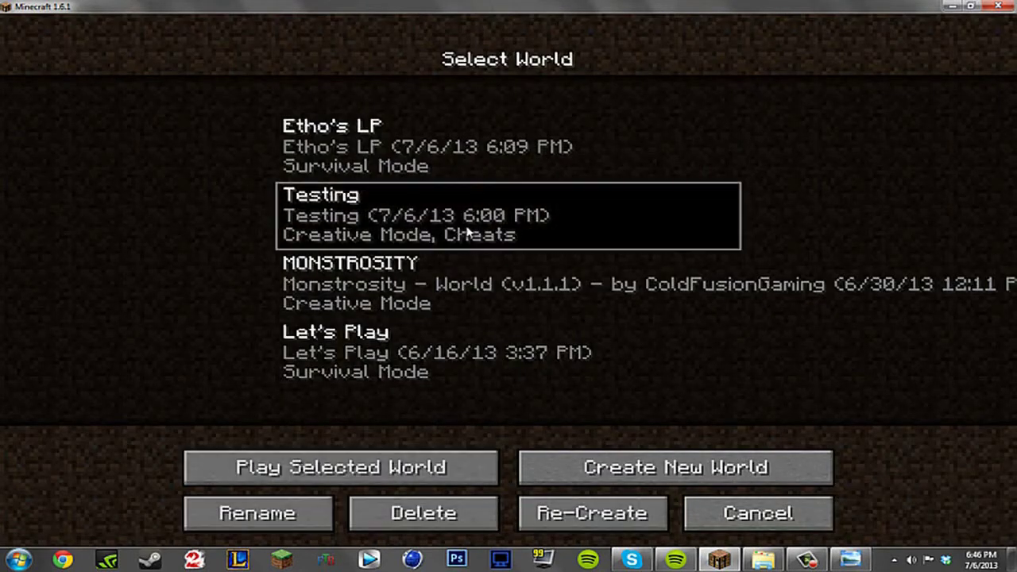
pyautogui.doubleClick(445, 246)
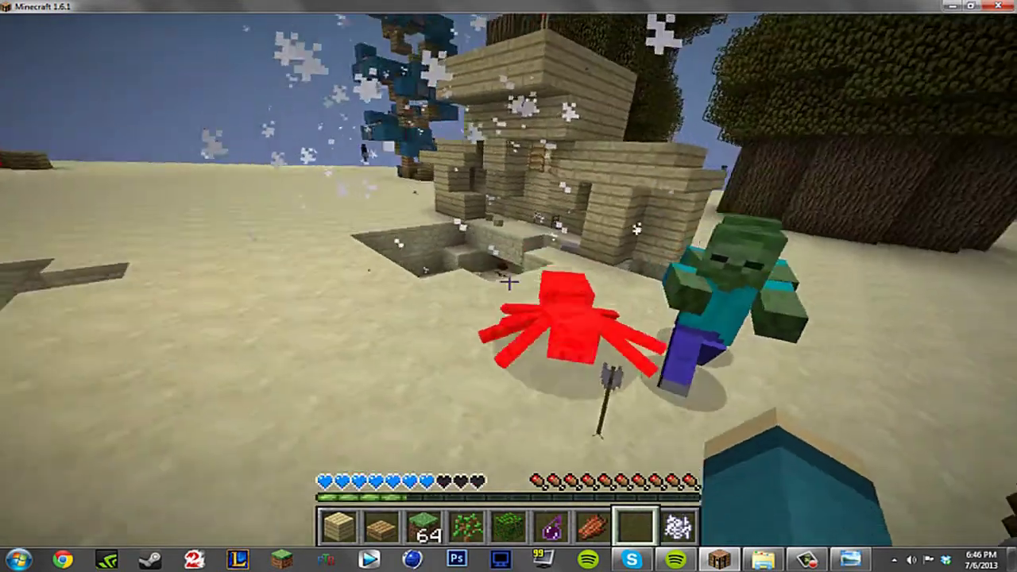
# Pause the game, advance the difficulty option by two settings, and return to the game menu
pyautogui.press('Escape')
pyautogui.click(465, 316)
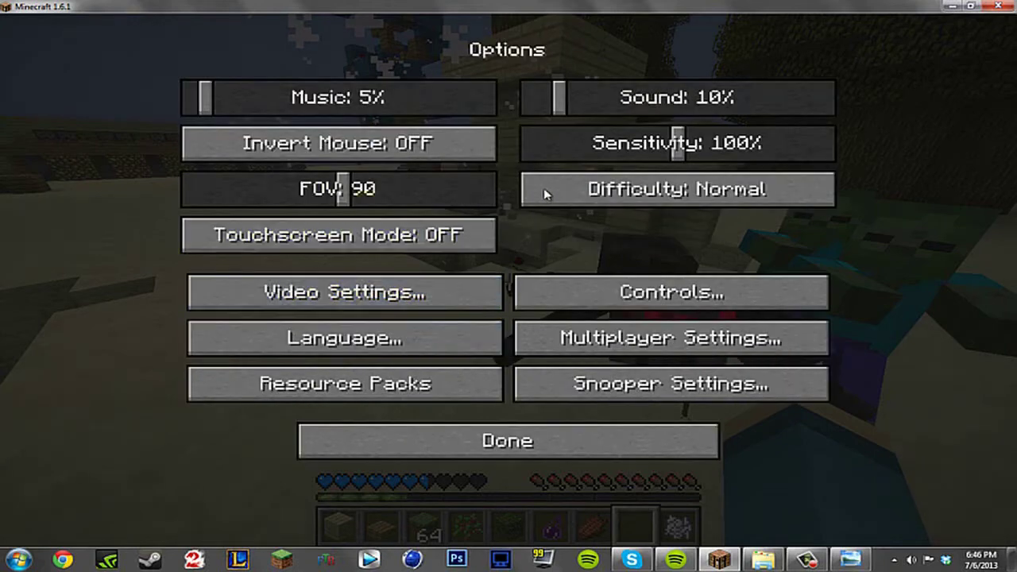
pyautogui.click(560, 193)
pyautogui.click(561, 193)
pyautogui.click(477, 445)
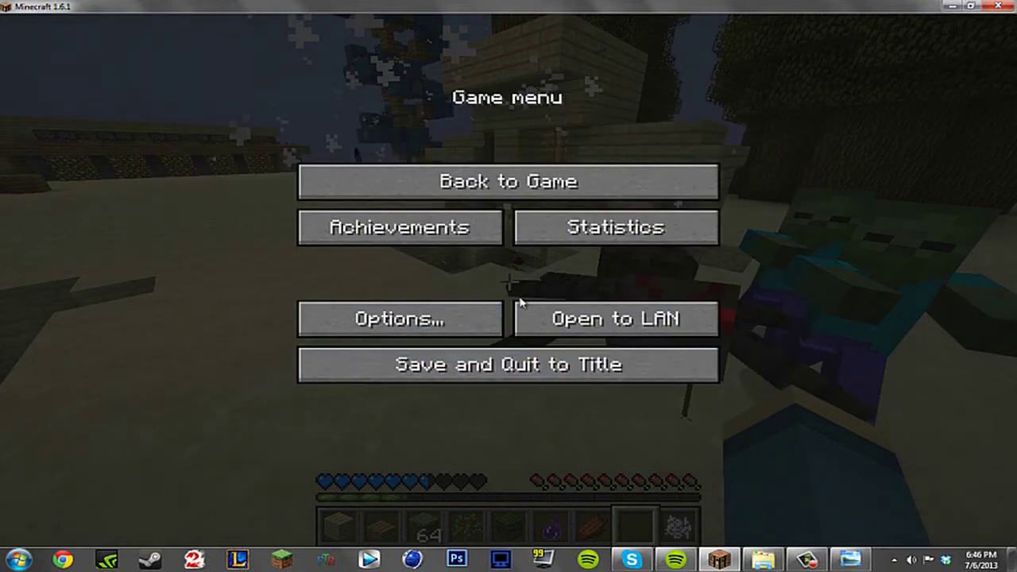
# Return to the game and switch to creative mode with the chat command /gamemode 1
pyautogui.click(516, 181)
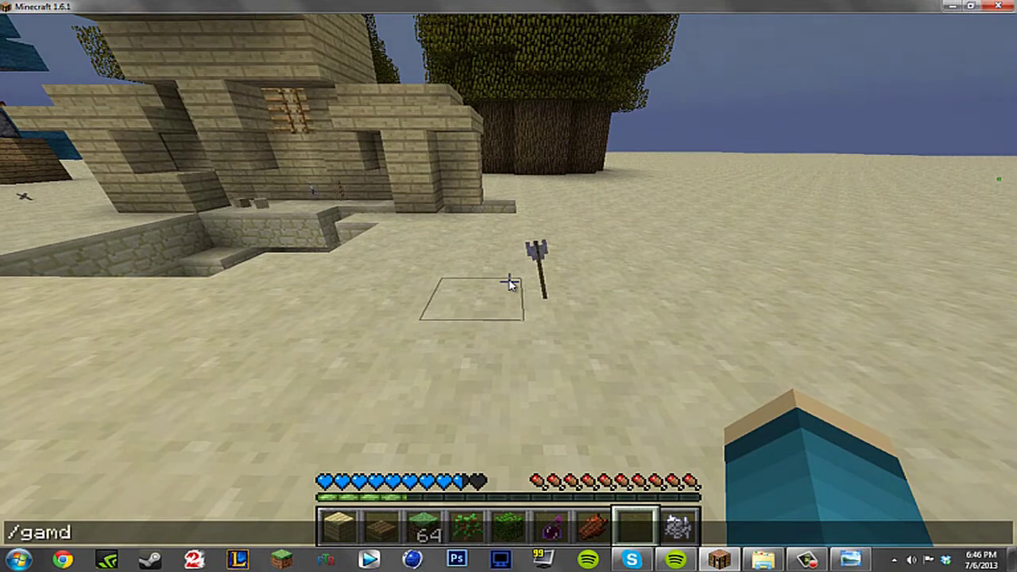
pyautogui.write('/gamemode ')
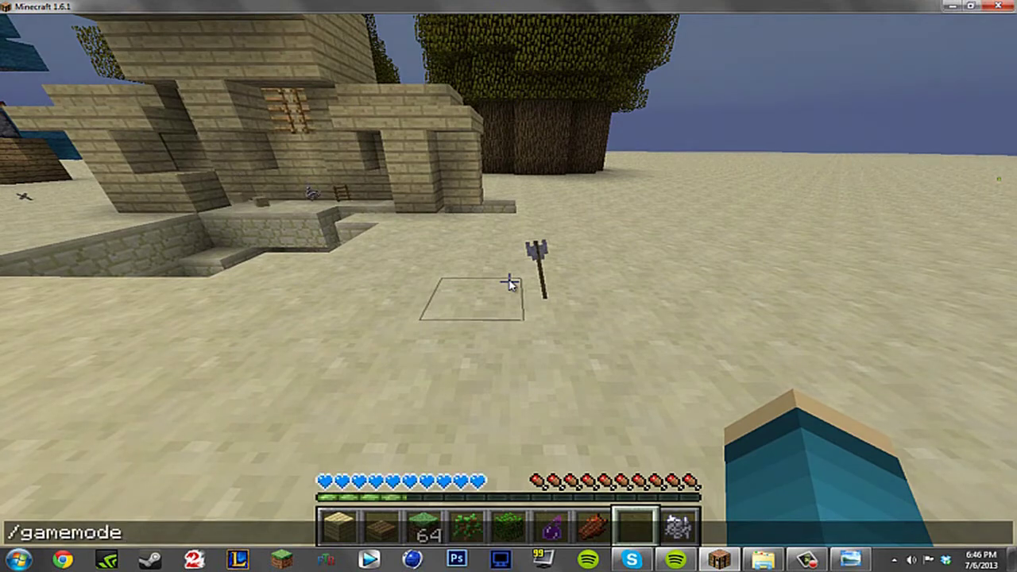
pyautogui.write('1')
pyautogui.press('Return')
# Put a stone block from the Building Blocks inventory into the empty hotbar slot
pyautogui.press('e')
pyautogui.click(332, 208)
pyautogui.click(603, 381)
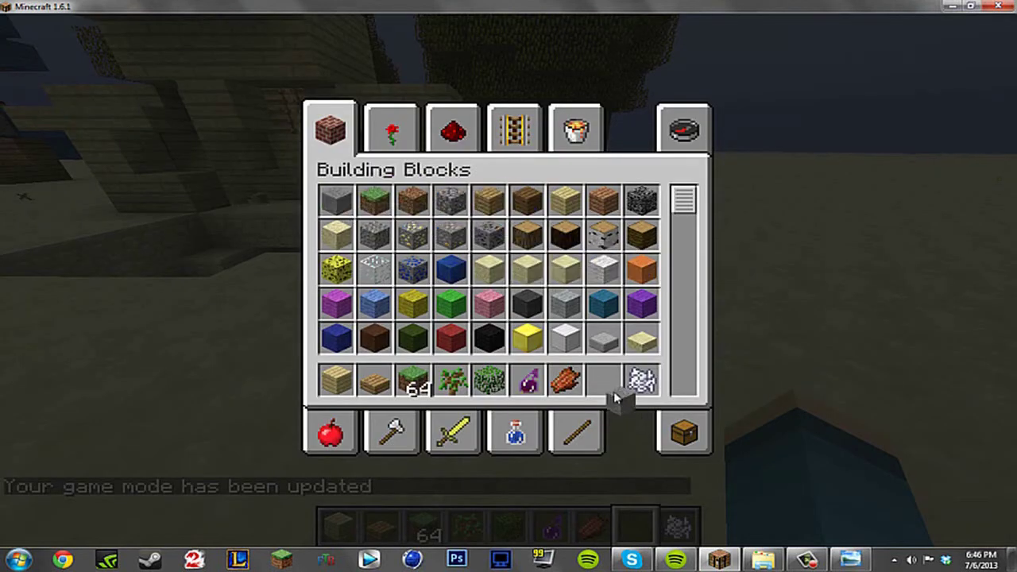
pyautogui.press('e')
# Place stone blocks on the sand to form a three-by-three platform
pyautogui.rightClick(508, 280)
pyautogui.rightClick(508, 281)
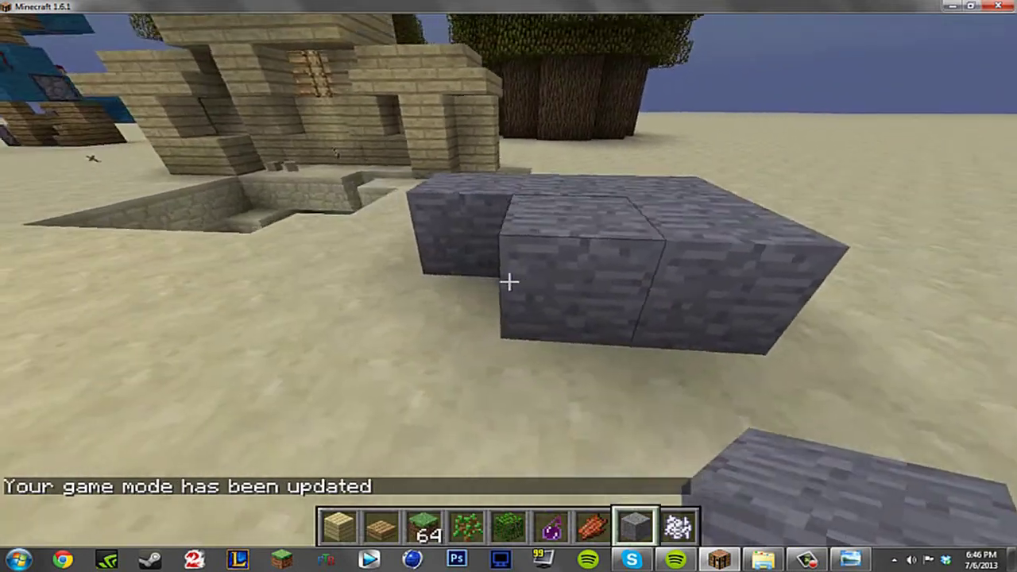
pyautogui.press('Escape')
pyautogui.click(449, 322)
pyautogui.press('Escape')
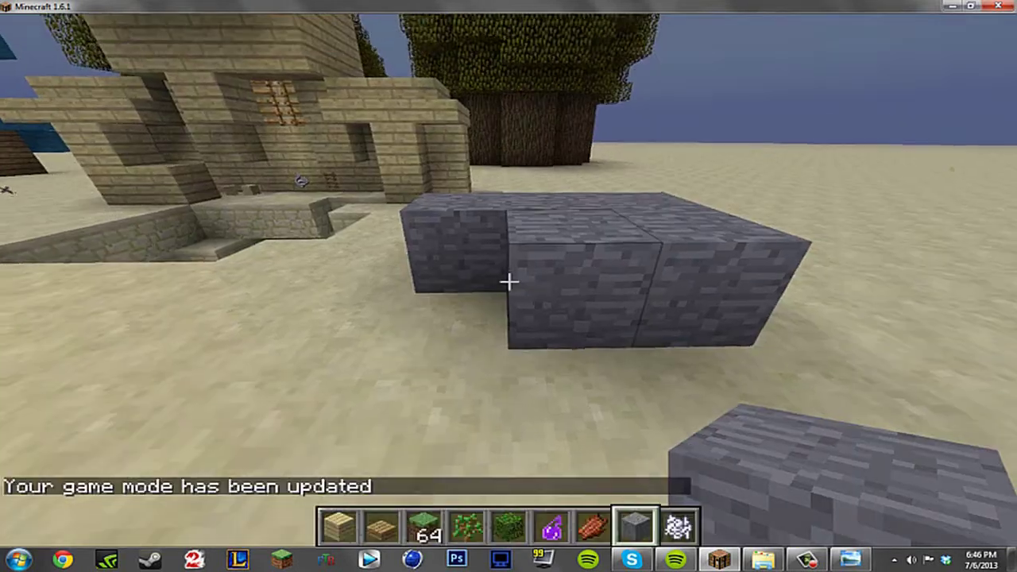
pyautogui.rightClick(508, 281)
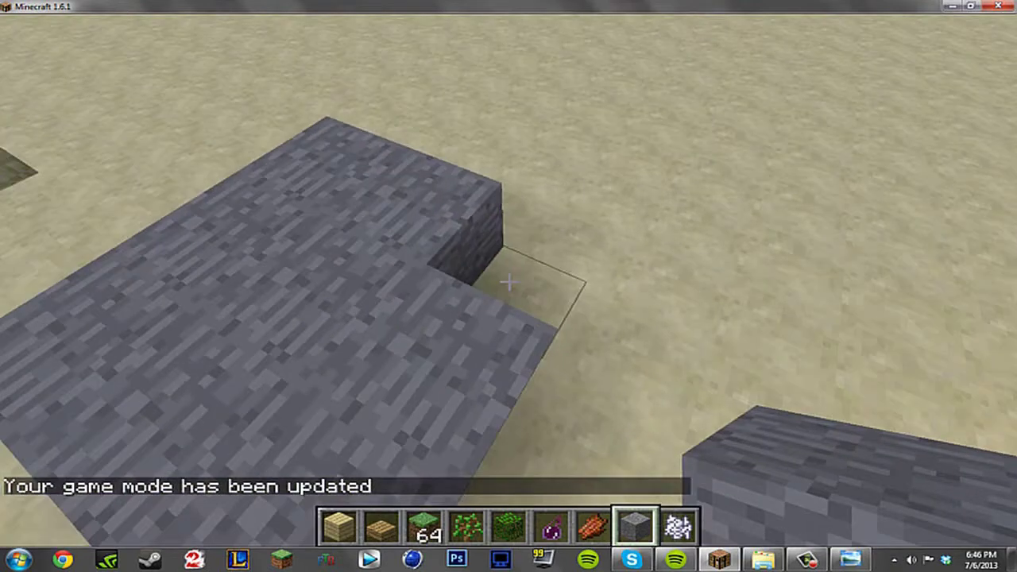
pyautogui.rightClick(508, 280)
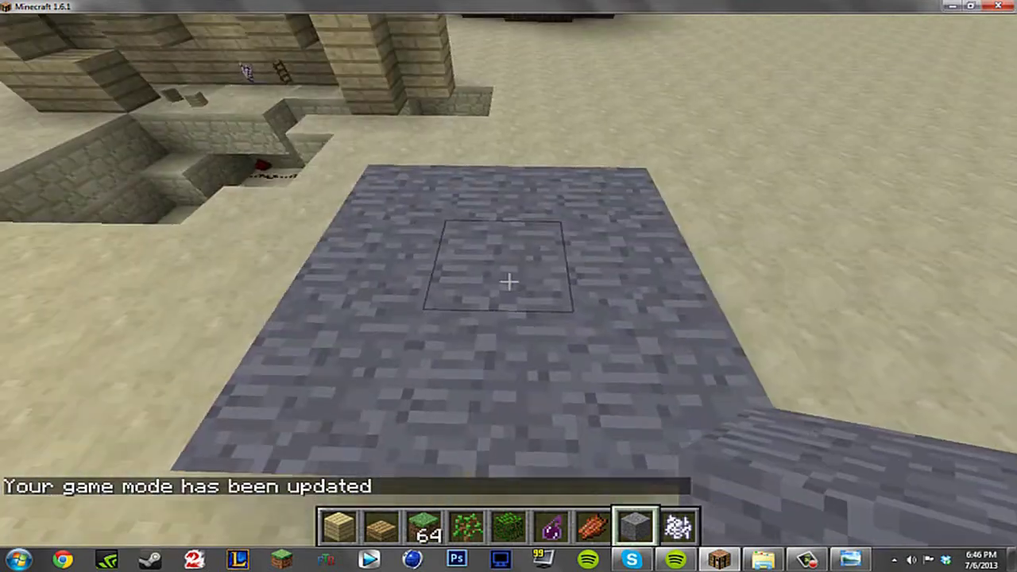
# Select the resource pack Awesome Resource Test in the options and return to the world
pyautogui.press('Escape')
pyautogui.click(340, 306)
pyautogui.click(342, 384)
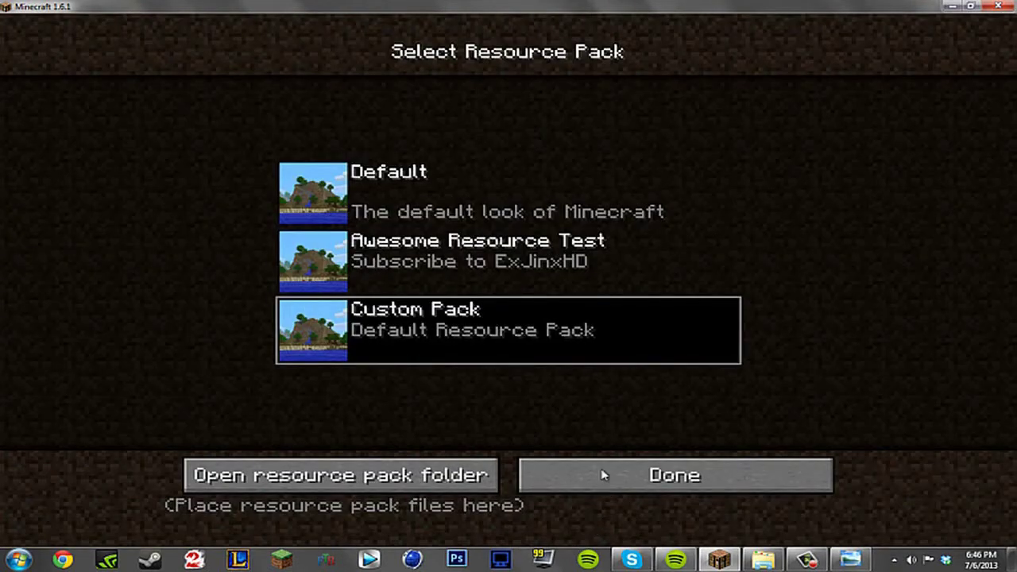
pyautogui.click(395, 249)
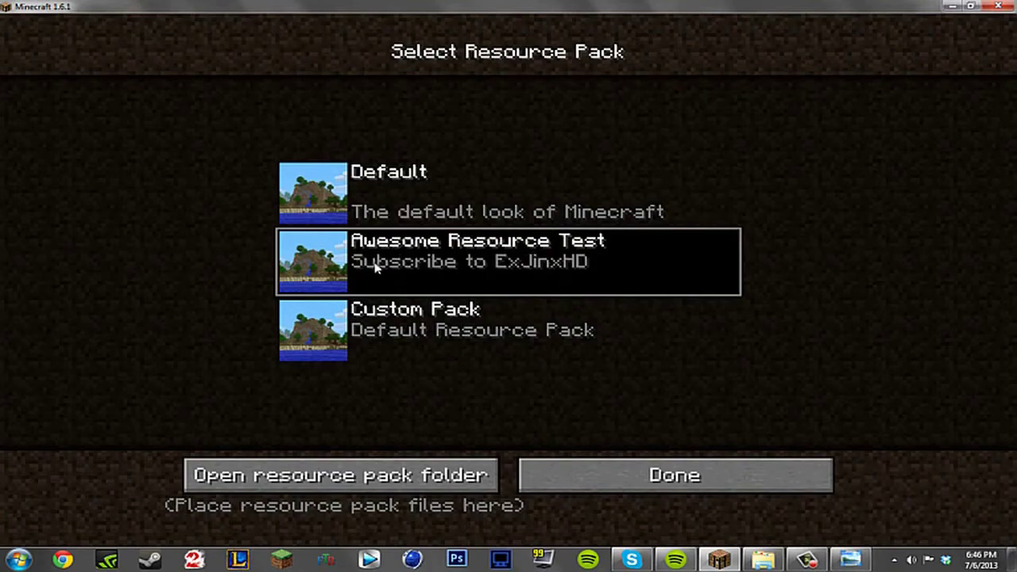
pyautogui.click(656, 474)
pyautogui.press('Escape')
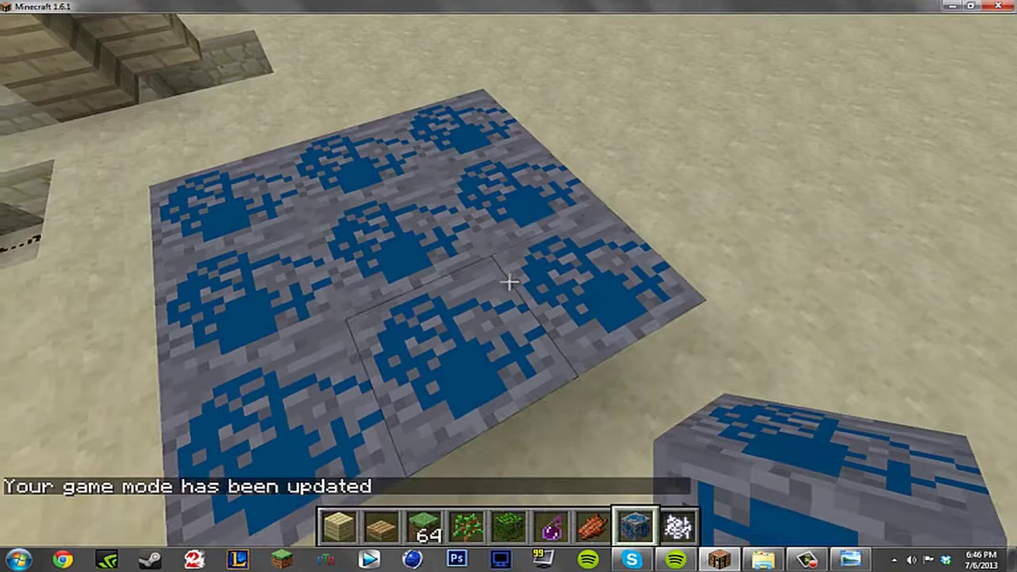
# Build a stone pillar on the middle of the platform and extend a wider stone layer out from its top
pyautogui.rightClick(509, 281)
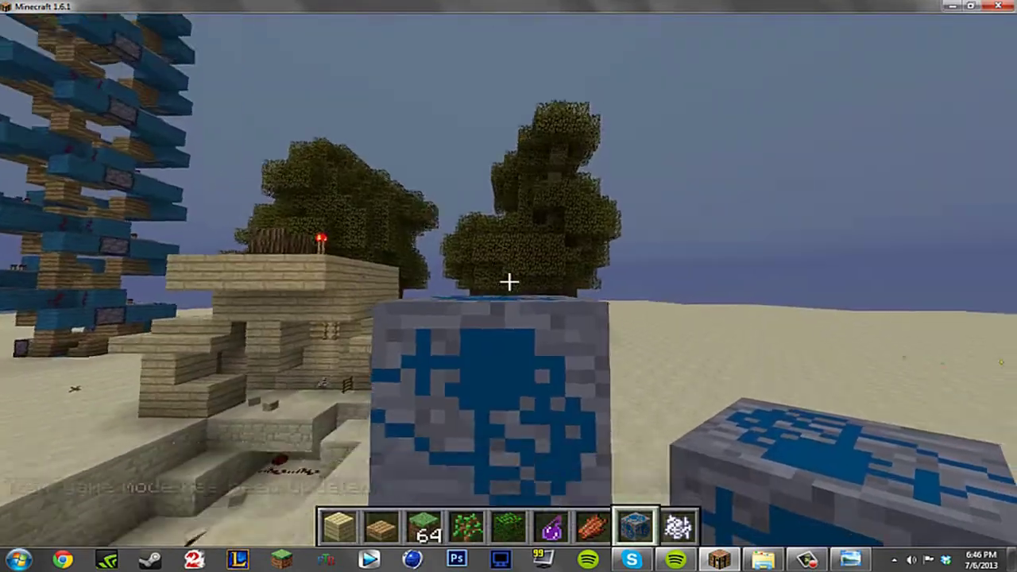
pyautogui.press('w')
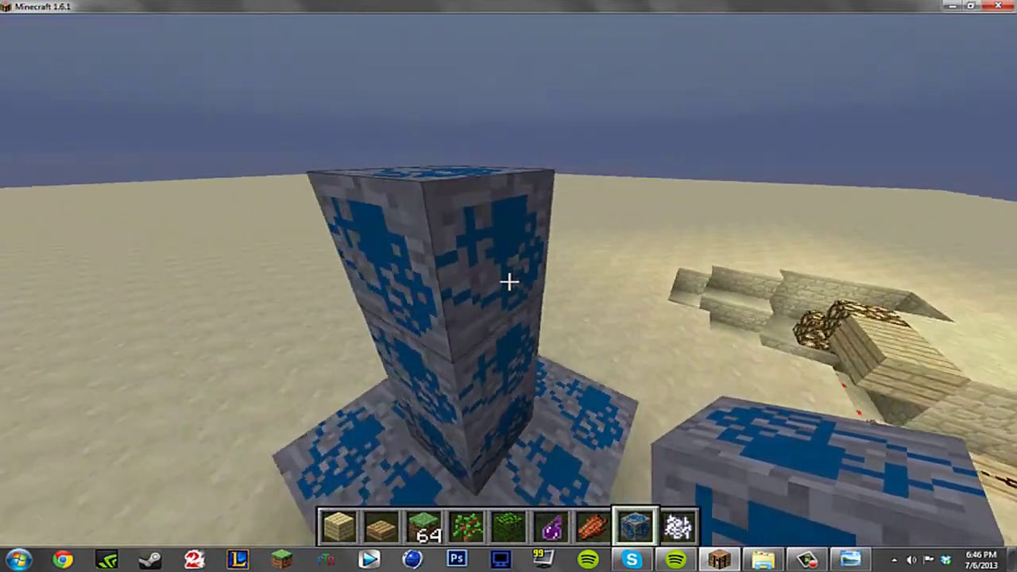
pyautogui.press('s')
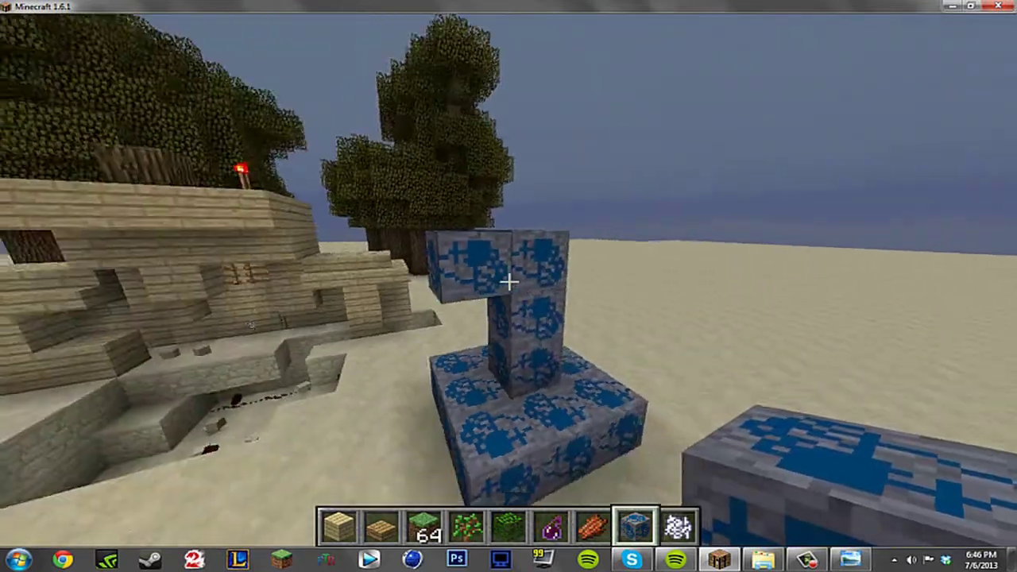
pyautogui.press('w')
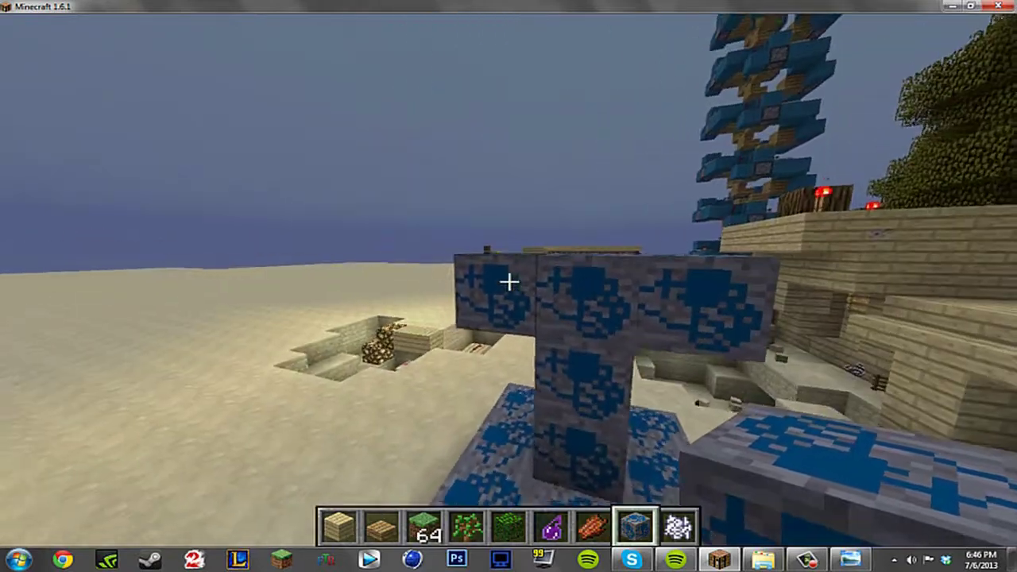
pyautogui.press('space')
pyautogui.press('w')
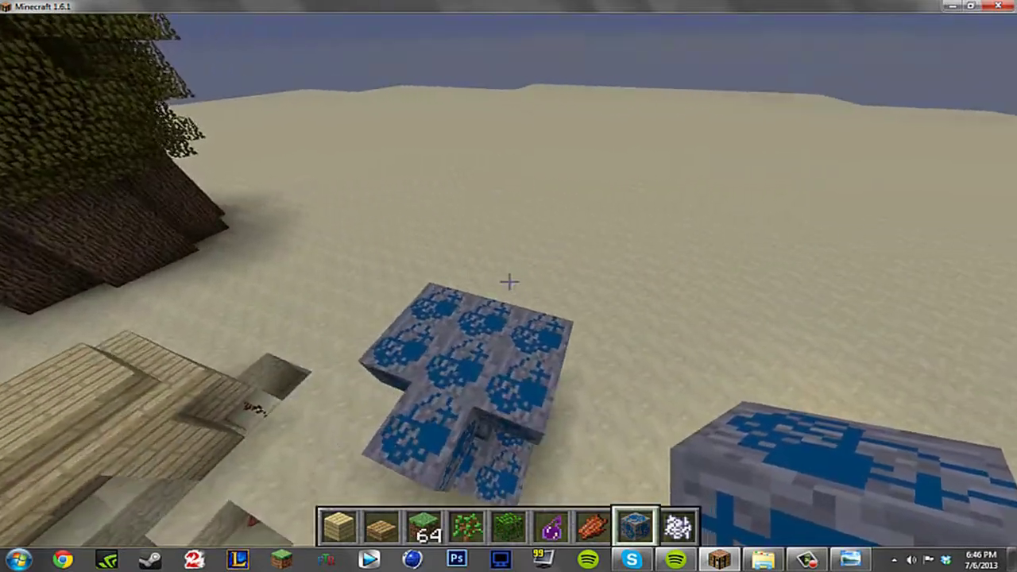
pyautogui.press('s')
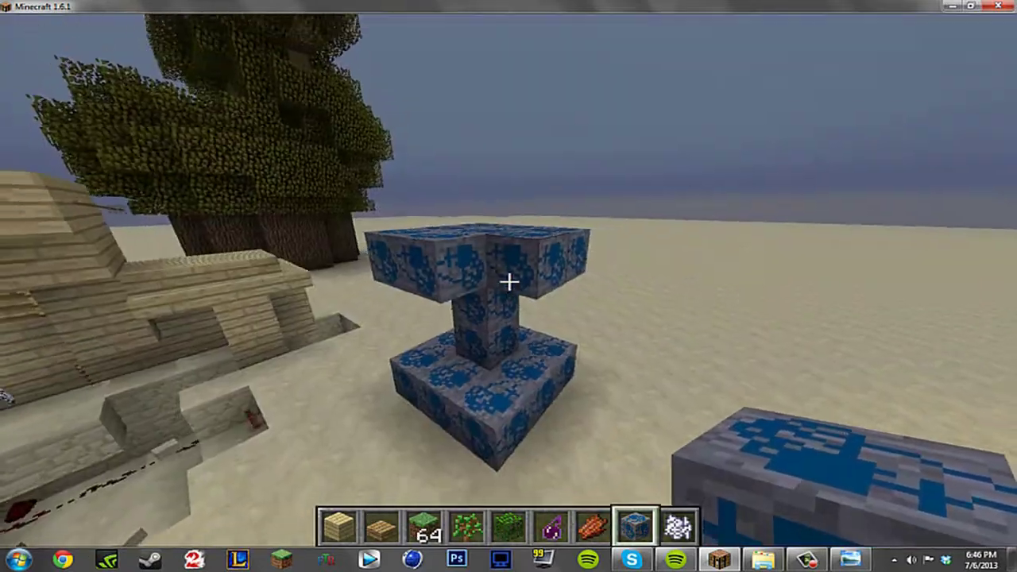
# Complete the pillar's three-by-three stone top layer and view the structure from several sides and from above
pyautogui.press('w')
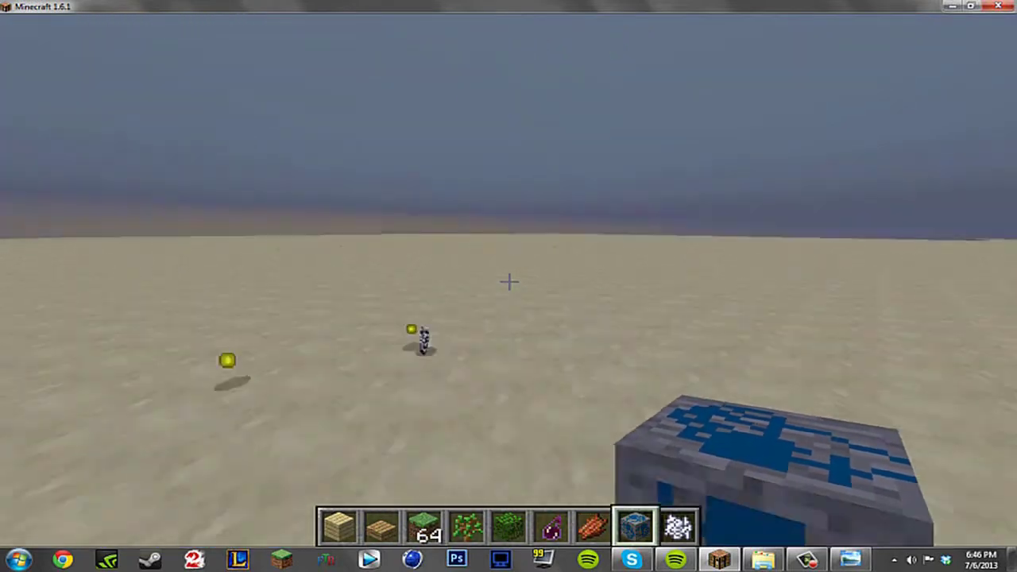
pyautogui.press('w')
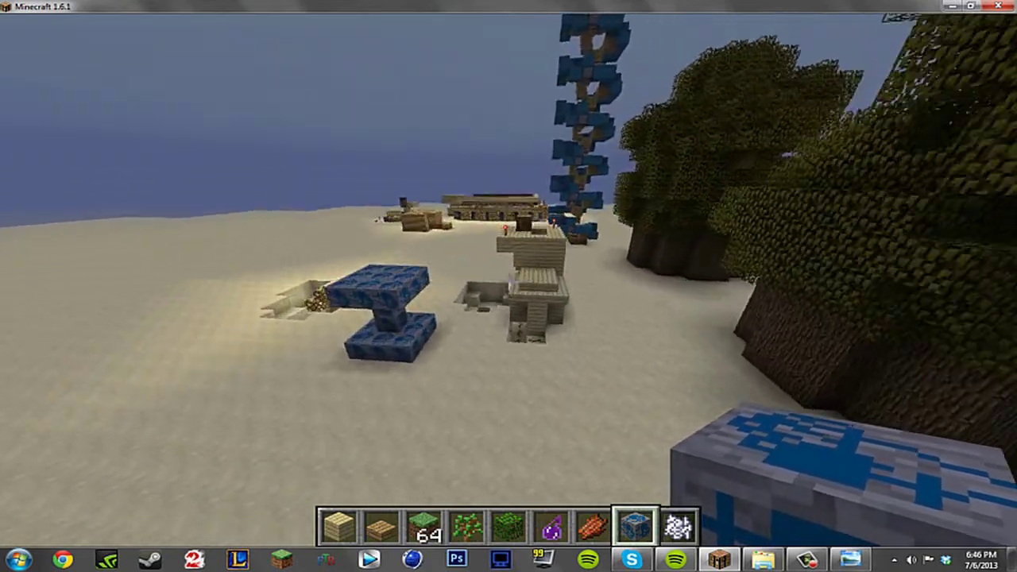
pyautogui.press('space')
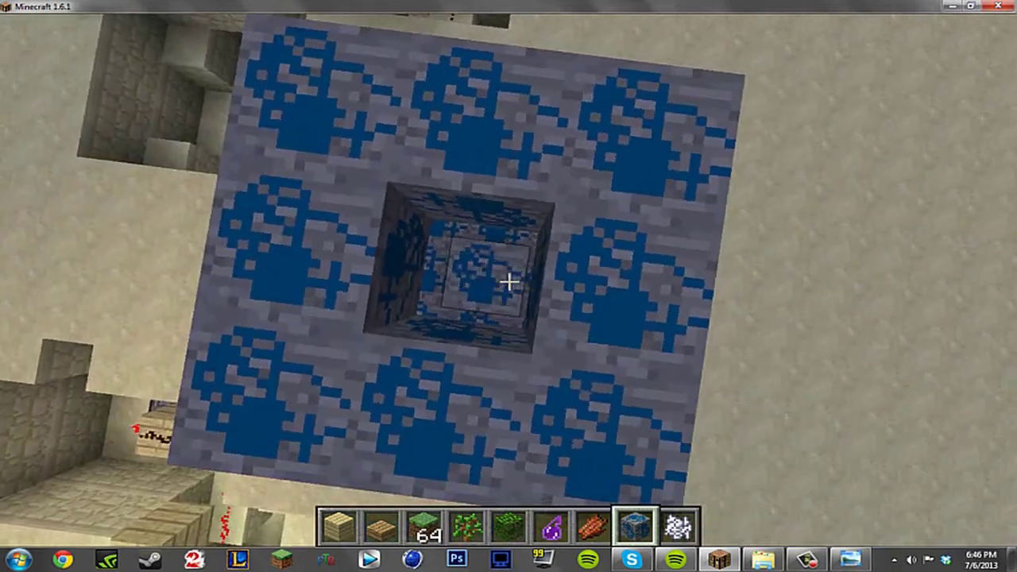
pyautogui.press('space')
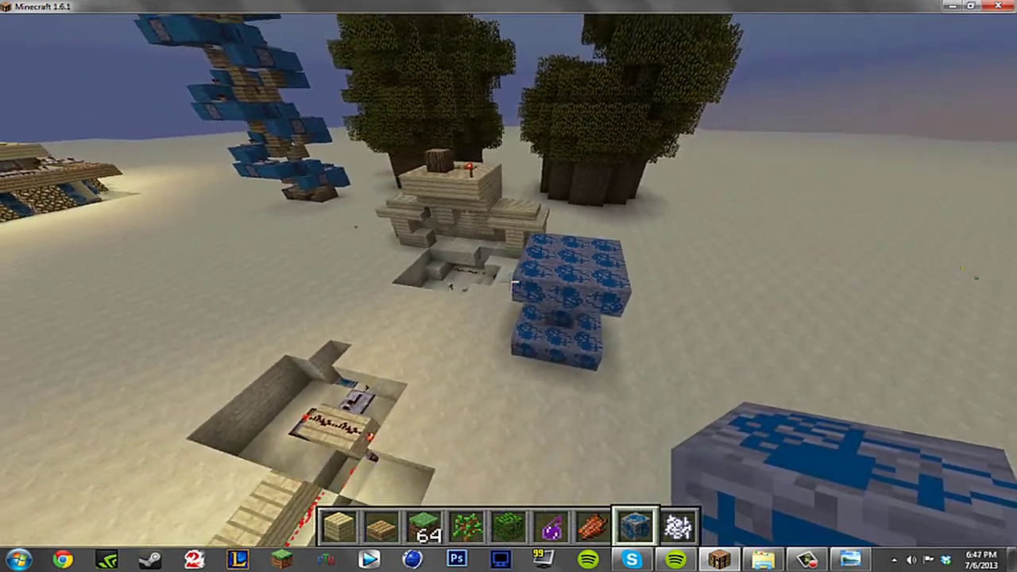
pyautogui.press('w')
pyautogui.press('a')
# Reshape the pillar's stone top layer into a cross and view it from above
pyautogui.press('e')
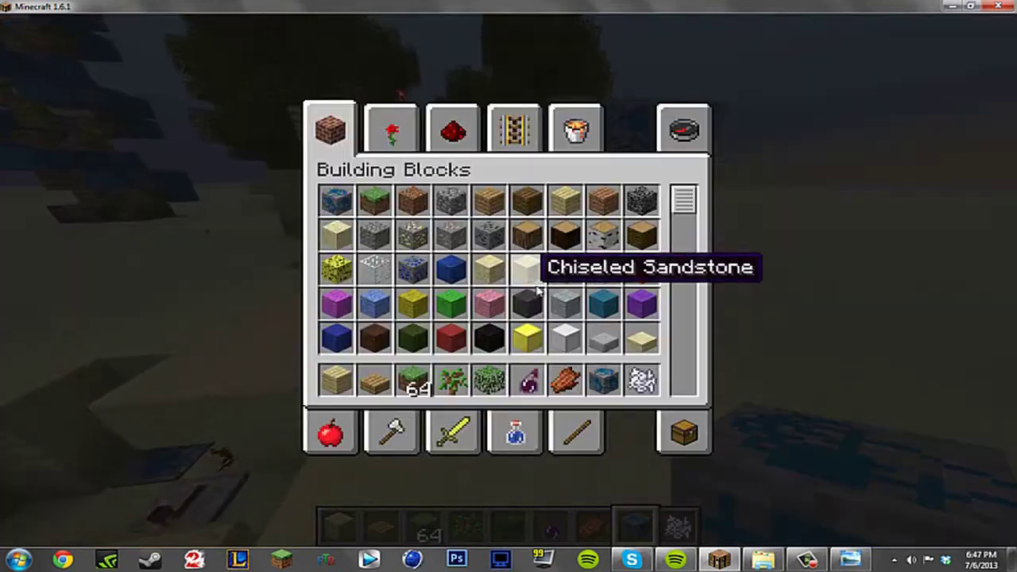
pyautogui.press('e')
pyautogui.press('w')
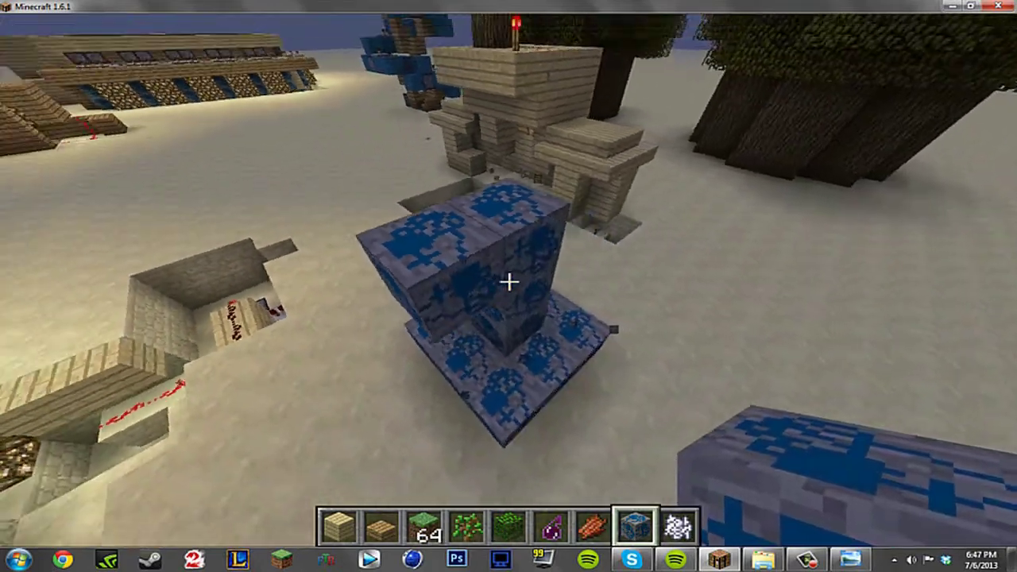
pyautogui.press('d')
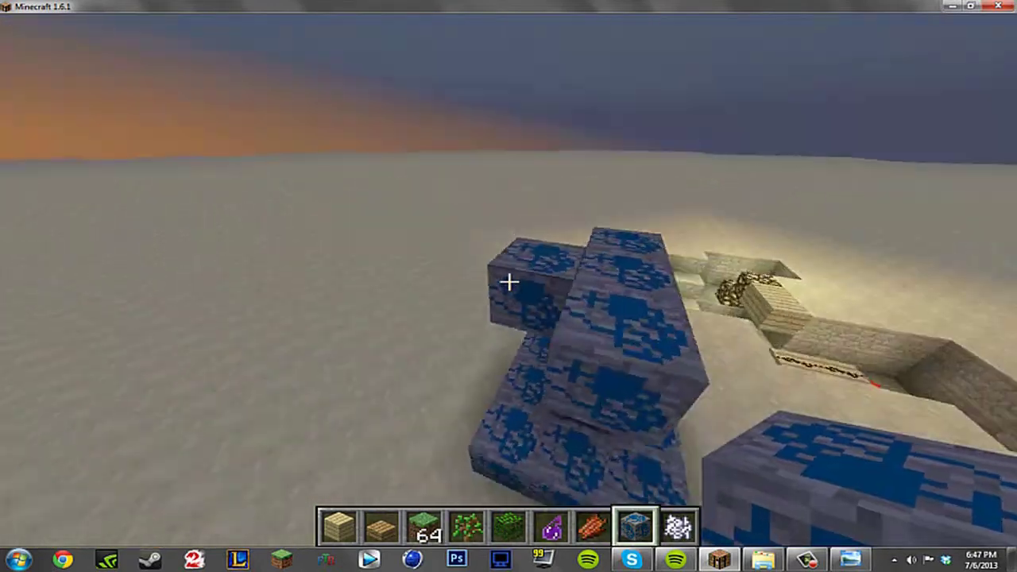
pyautogui.press('d')
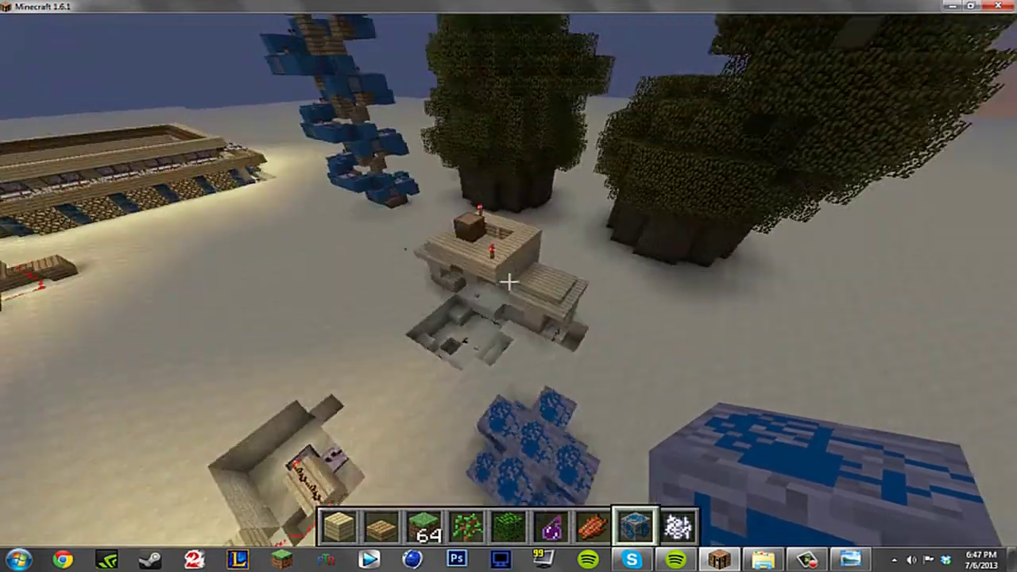
pyautogui.press('d')
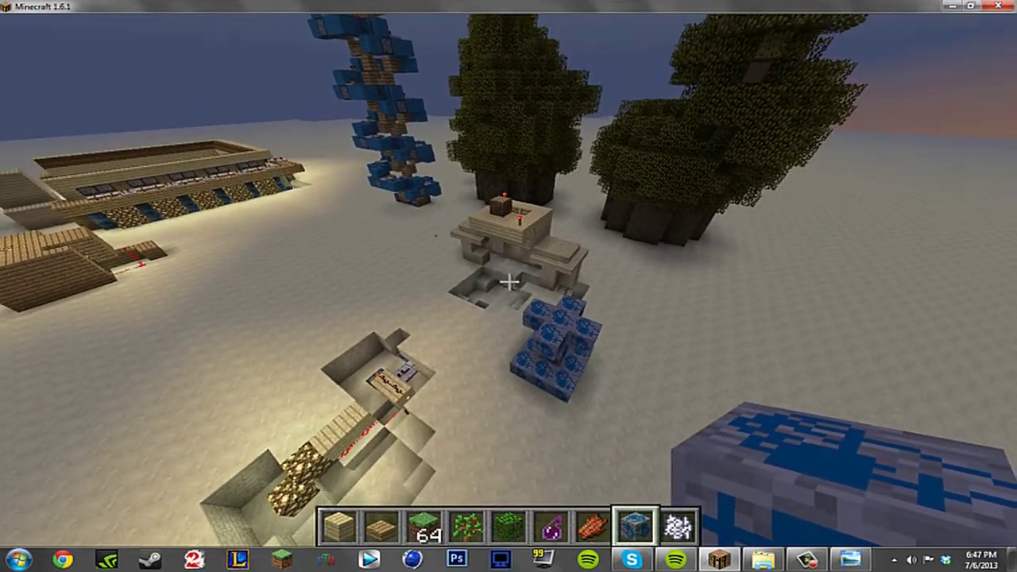
pyautogui.press('d')
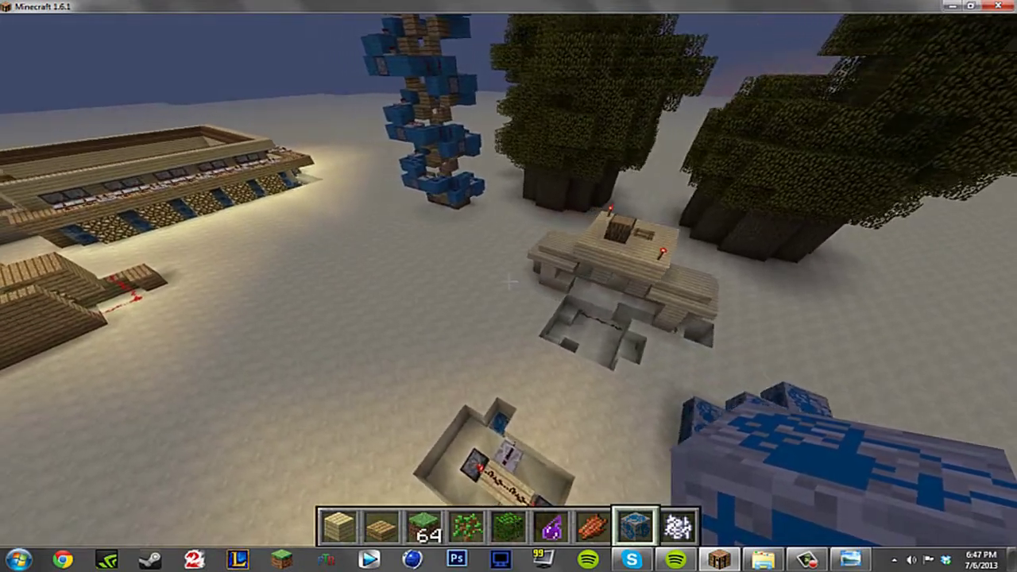
# Search the items for stone, replace the hotbar's stone block with a Stone Slab, and place the slab in the redstone pit
pyautogui.press('w')
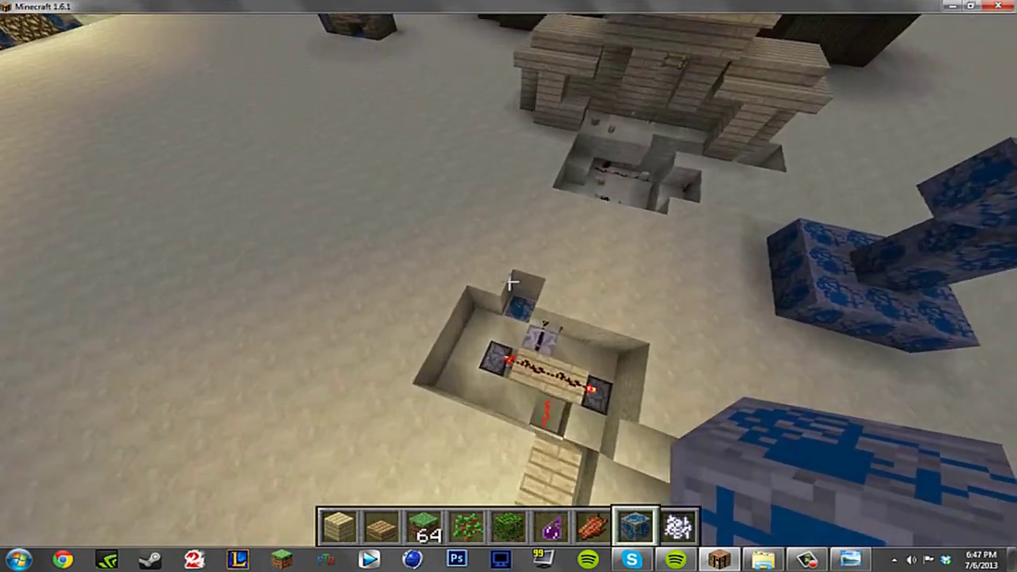
pyautogui.press('w')
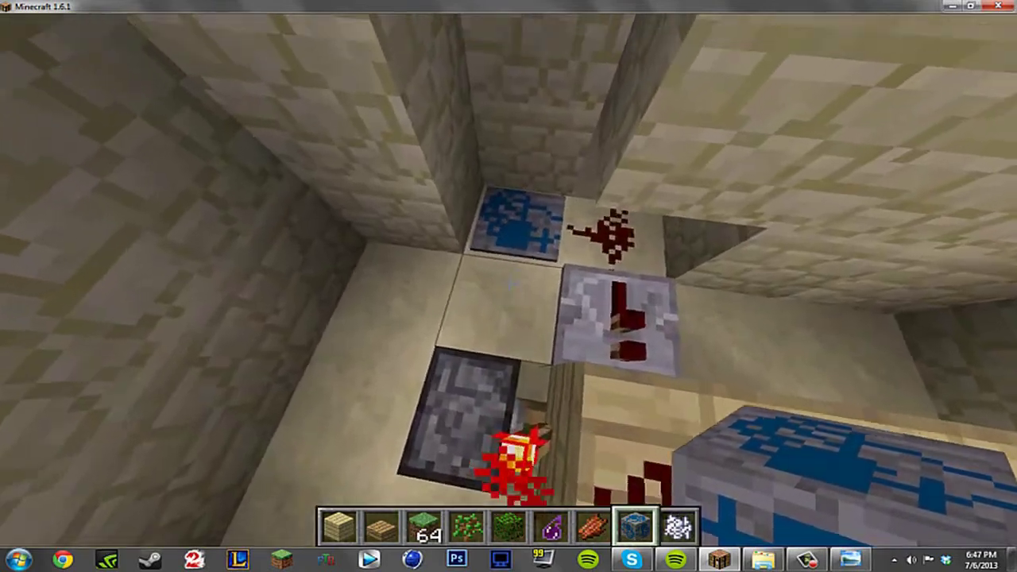
pyautogui.press('e')
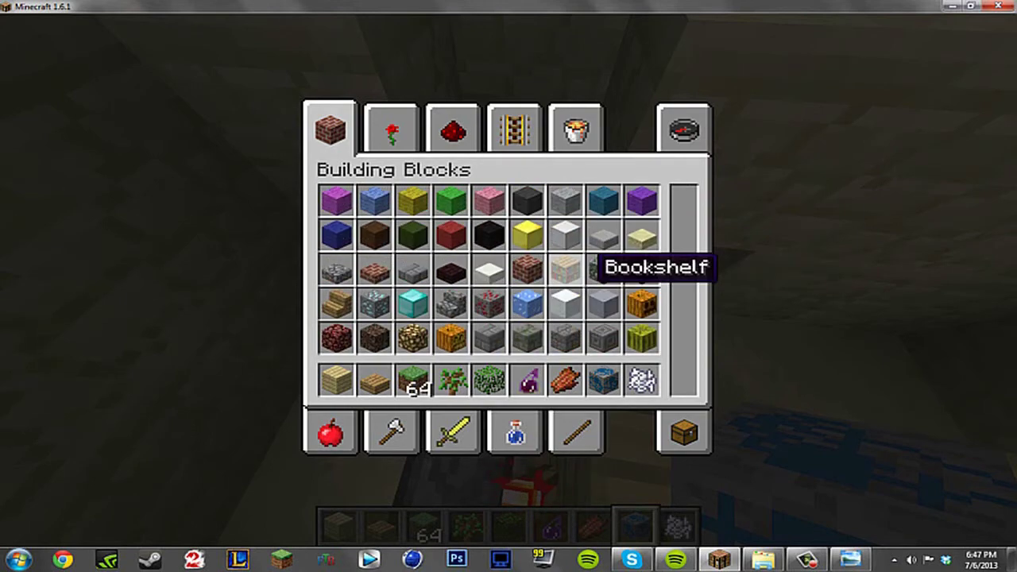
pyautogui.press('e')
pyautogui.press('e')
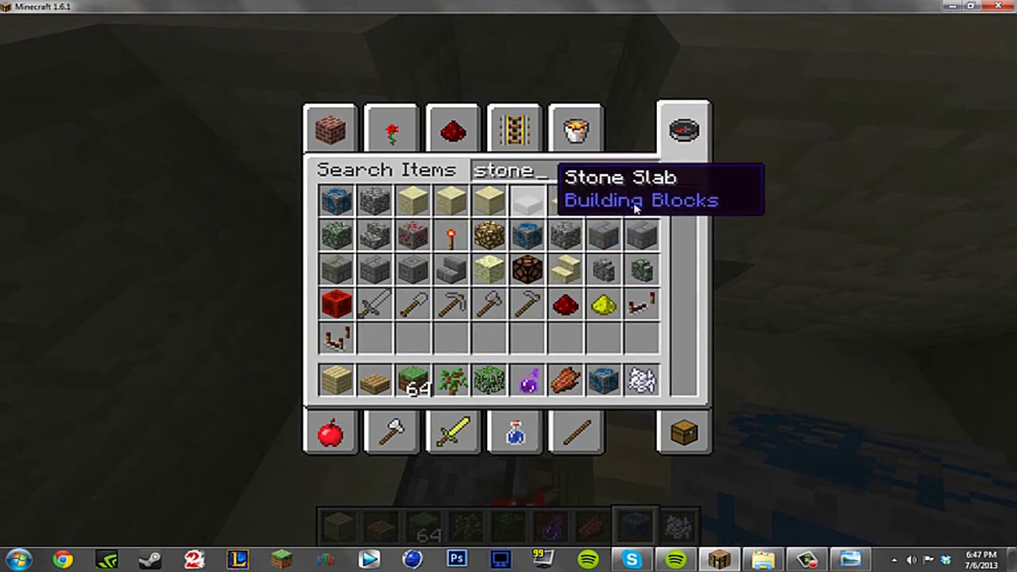
pyautogui.click(530, 203)
pyautogui.click(595, 383)
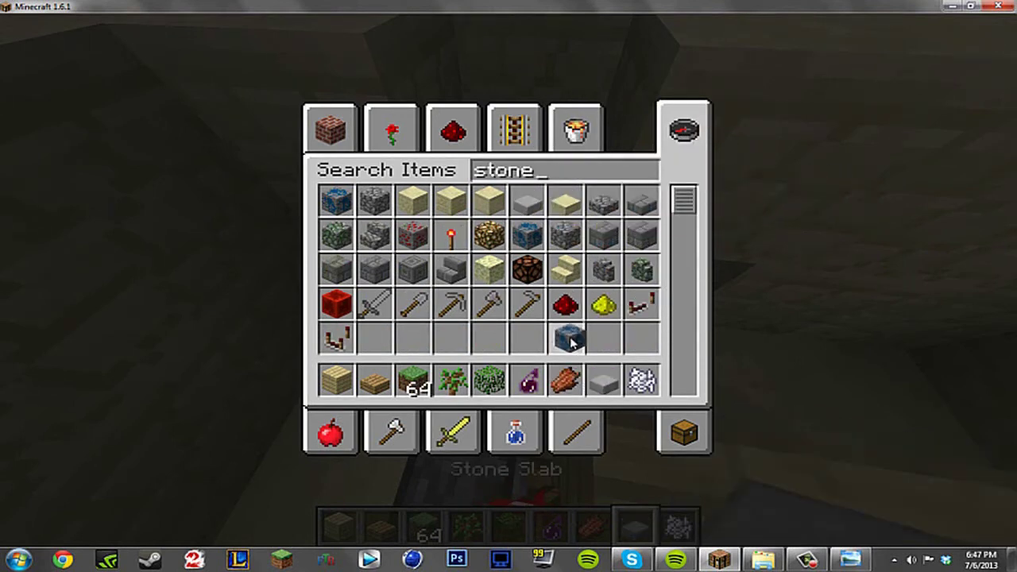
pyautogui.press('e')
pyautogui.press('w')
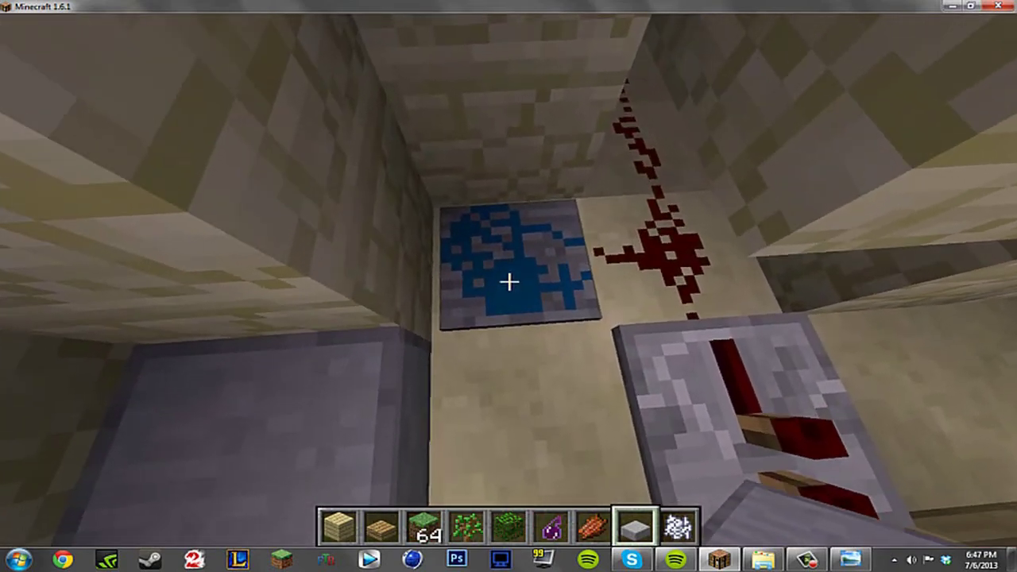
# Switch to the Oak Wood Slab and fly out of the pit to view the stone structure and surrounding builds
pyautogui.scroll(6, 508, 281)
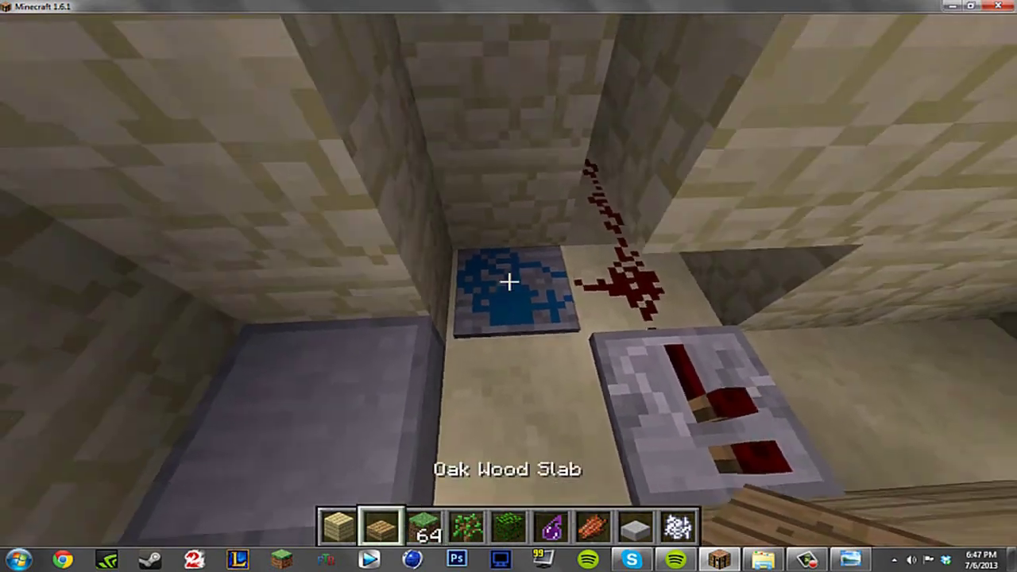
pyautogui.press('space')
pyautogui.press('w')
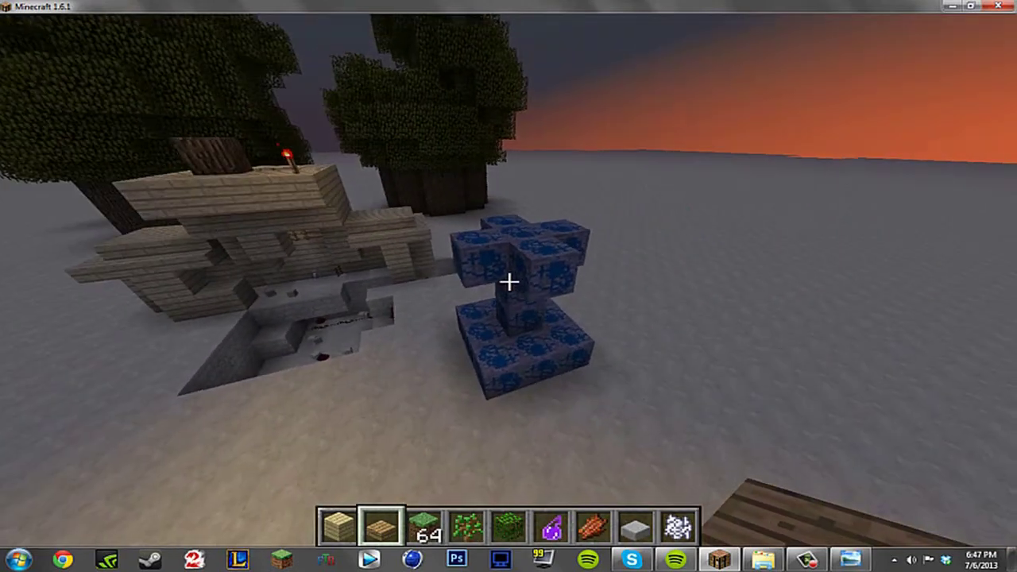
pyautogui.press('s')
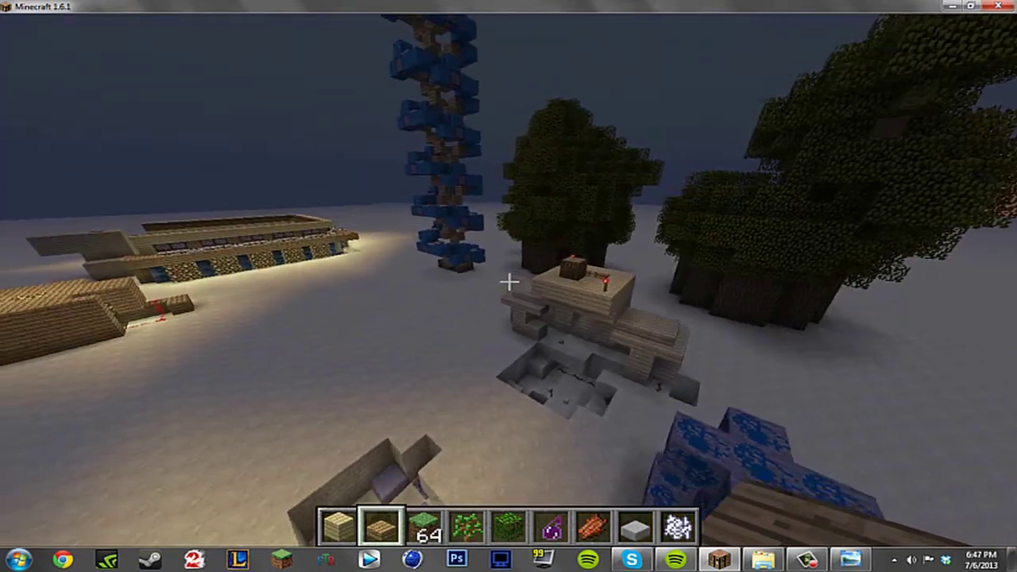